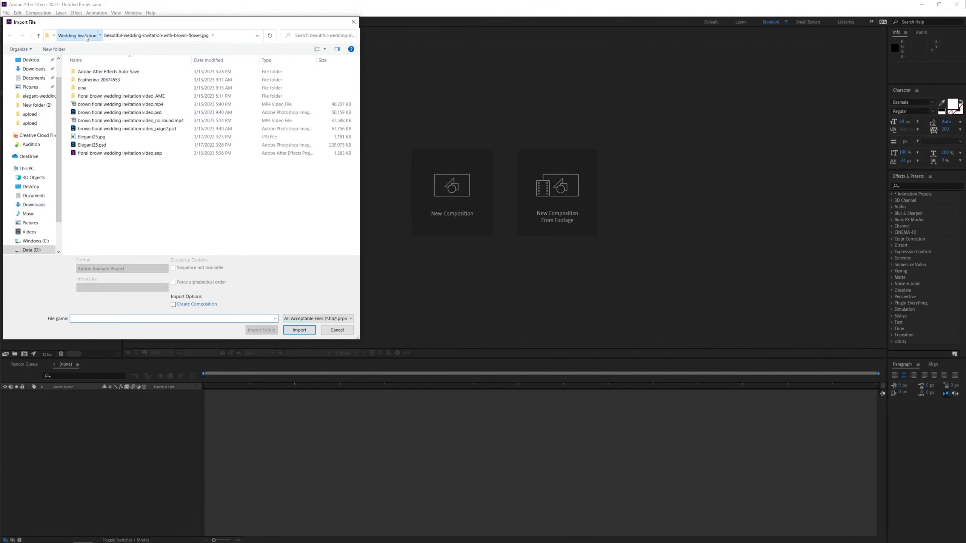
Step: Import the watercolor green foliage PSD as a composition
double_click(95, 79)
left_click(273, 324)
key("Return")
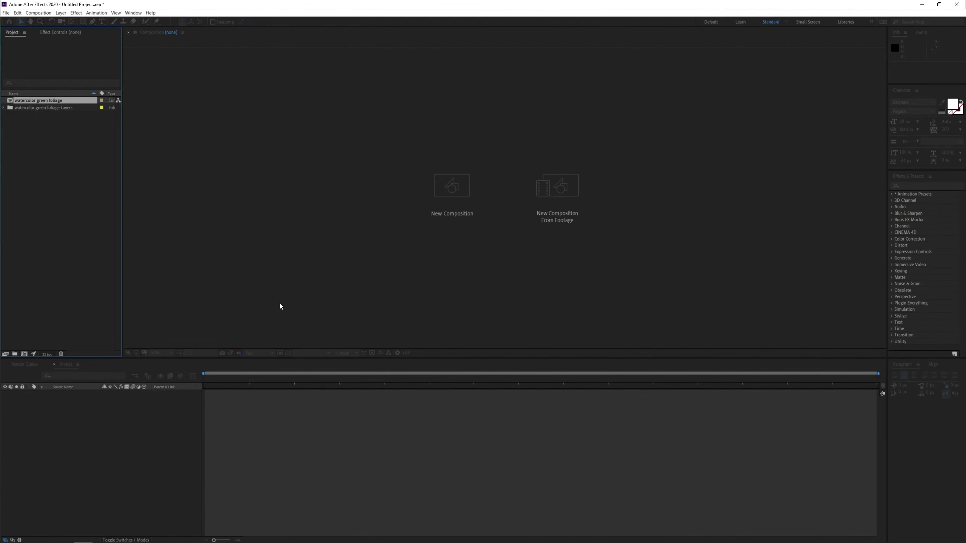
Step: Open the page 1 precomp, enlarge the viewer, preview it and expand the background layer
left_click(65, 400, "shift")
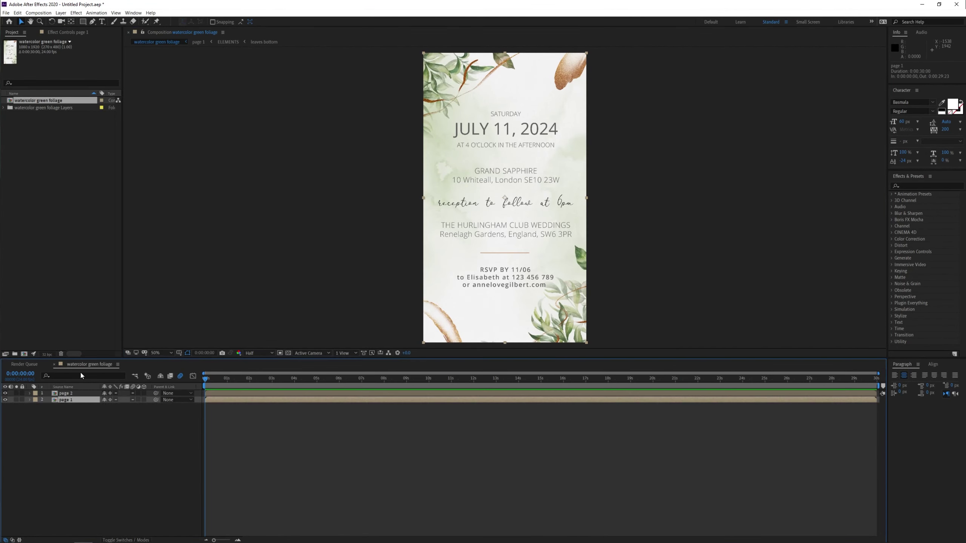
double_click(65, 400)
left_click(147, 364)
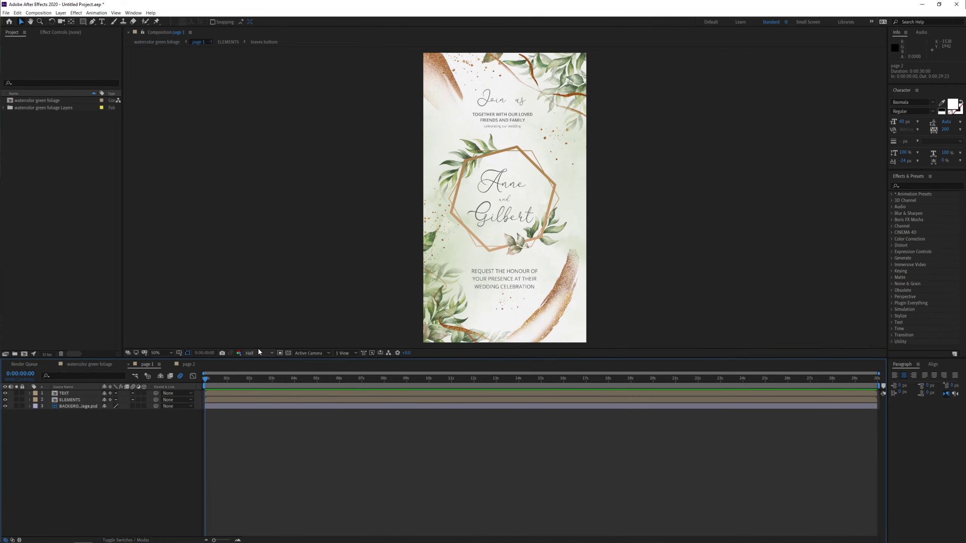
left_click_drag(229, 359, 228, 387)
key("space")
left_click(214, 435)
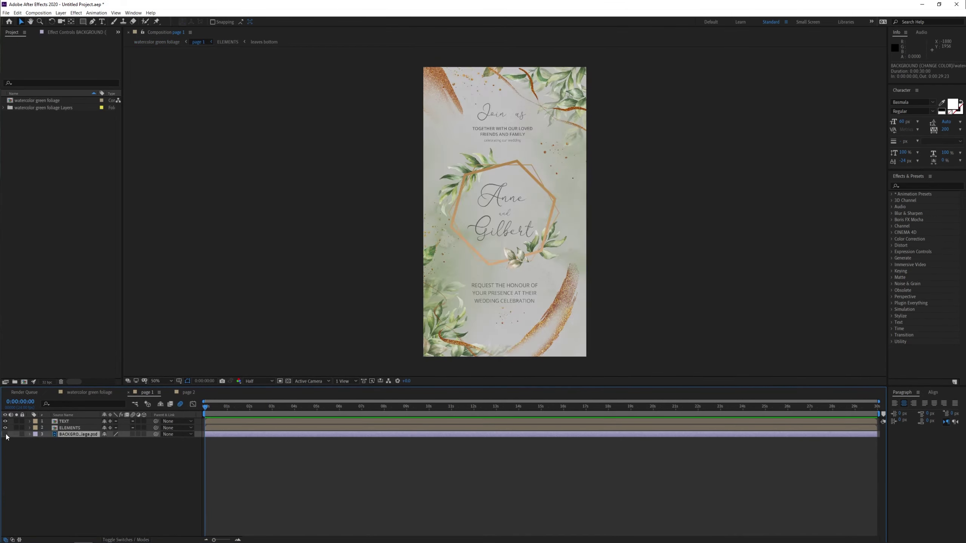
left_click(30, 428)
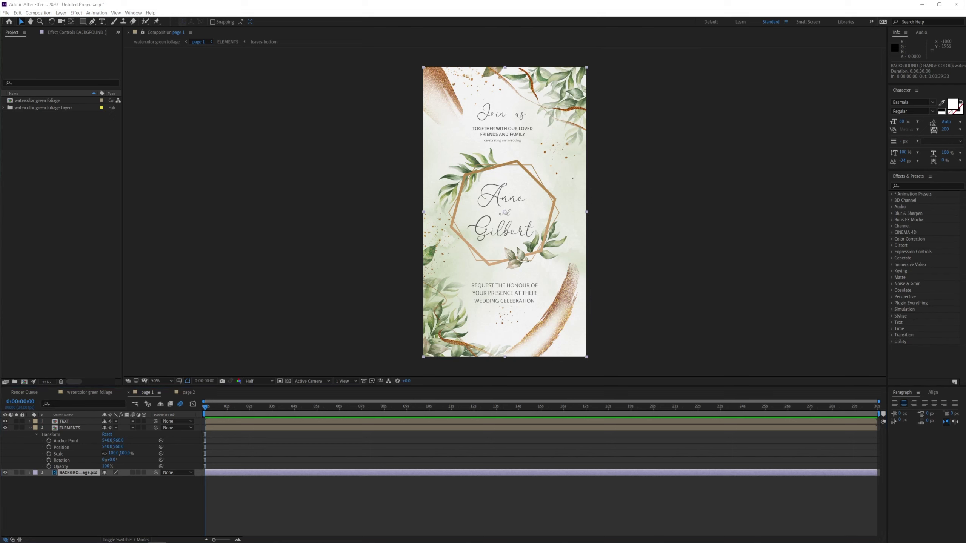
Step: In ELEMENTS, duplicate the watercolor texture layer and flip the copy horizontally
double_click(69, 428)
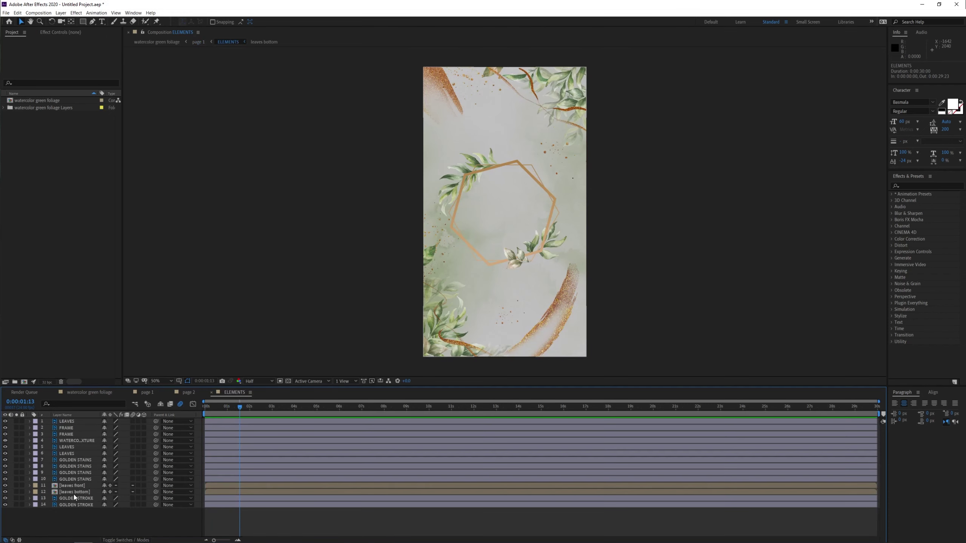
left_click(63, 440)
key("ctrl+d")
right_click(83, 441)
mouse_move(125, 290)
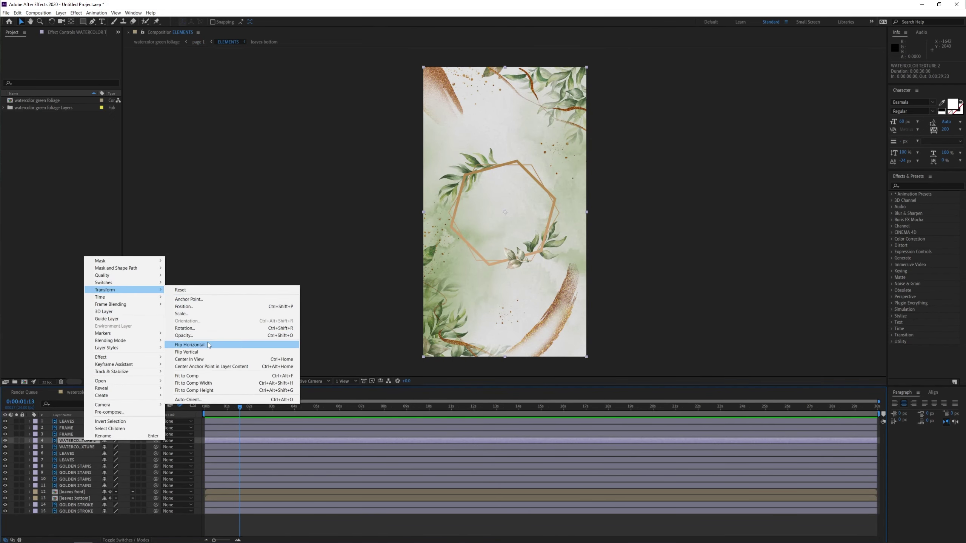
left_click(213, 346)
Step: Keyframe the duplicate texture's Opacity to fade between 0% and 80%
key("t")
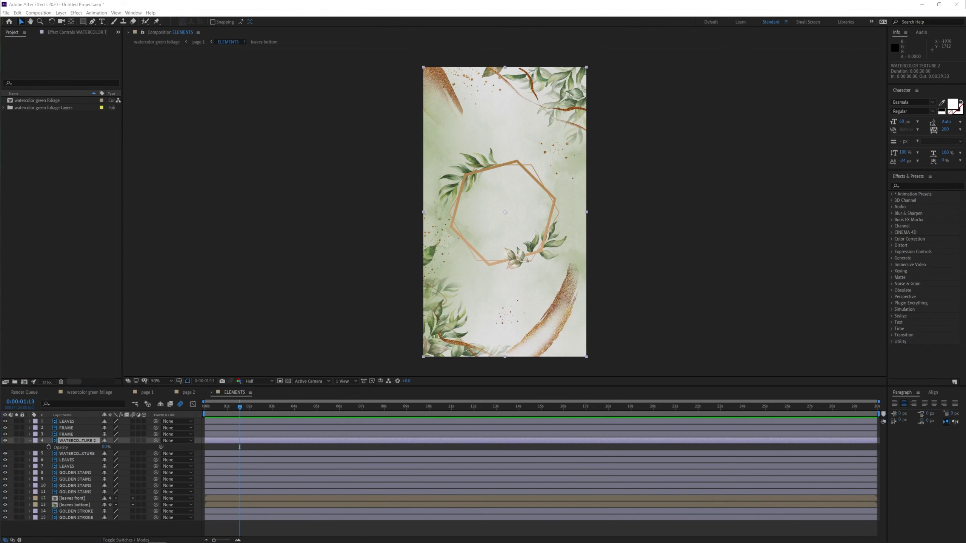
key("Home")
left_click(49, 447)
left_click_drag(205, 448, 227, 447)
left_click_drag(105, 447, 77, 447)
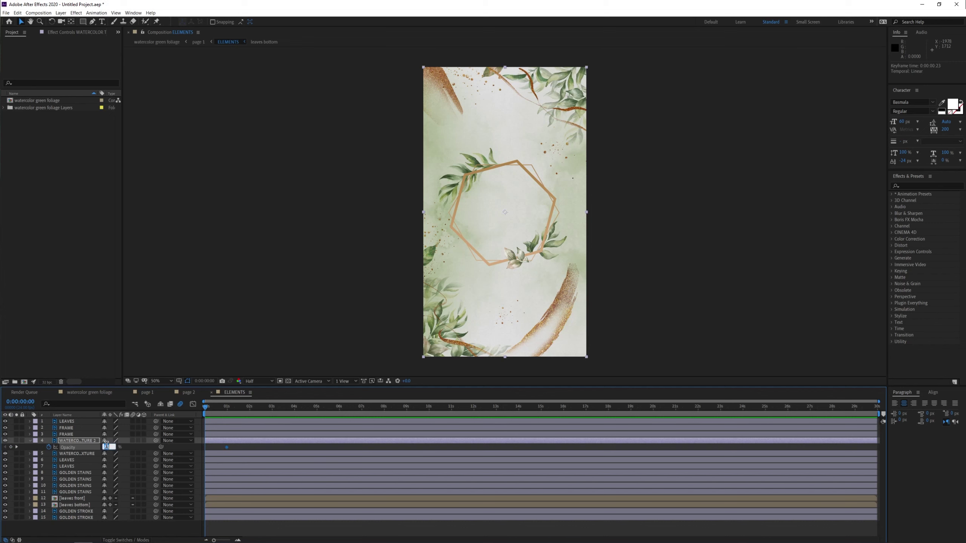
left_click(206, 448)
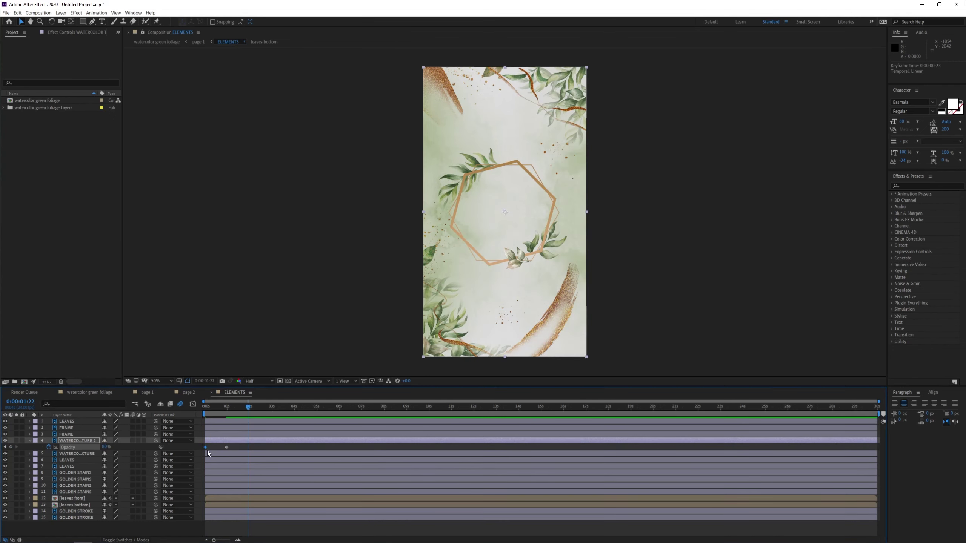
key("ctrl+c")
key("ctrl+v")
Step: Add a loopOut() expression to the duplicate texture's Opacity
key("Home")
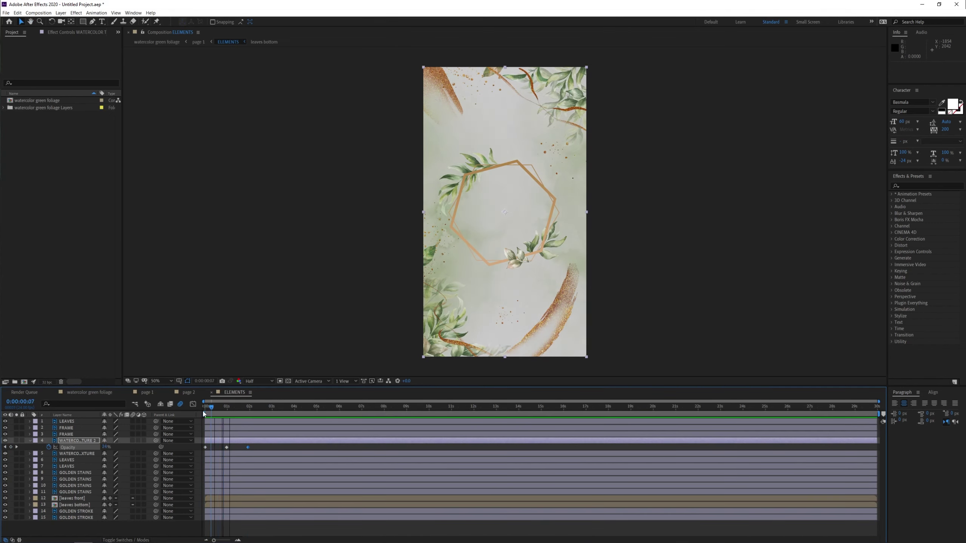
key("alt+shift+equal")
type("loopOut()")
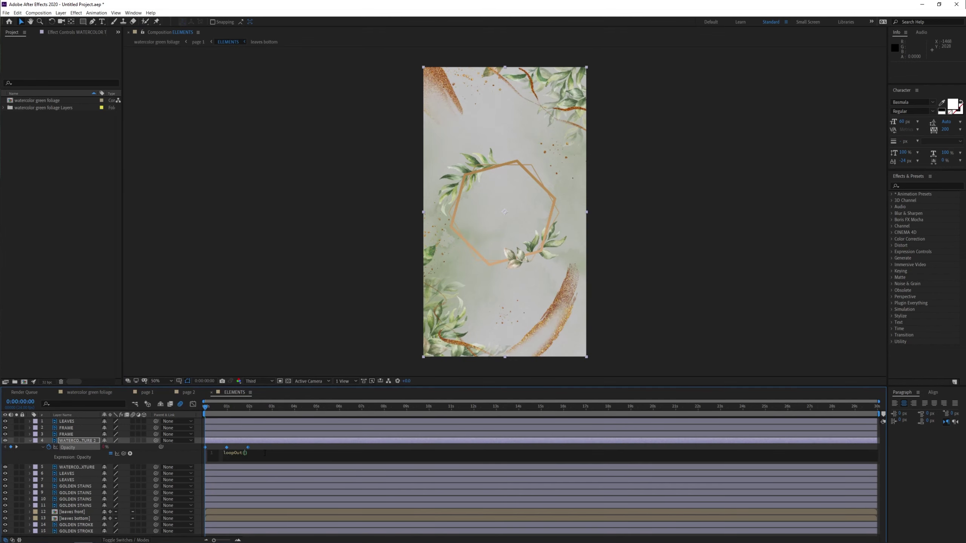
key("KP_Enter")
Step: Preview the looping fade in ELEMENTS, then preview page 1
key("space")
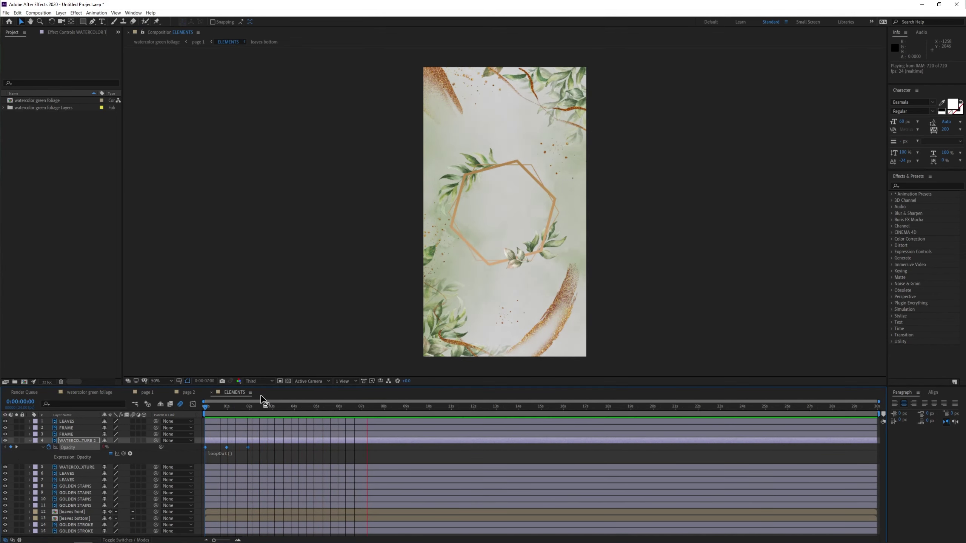
key("space")
left_click(147, 392)
key("space")
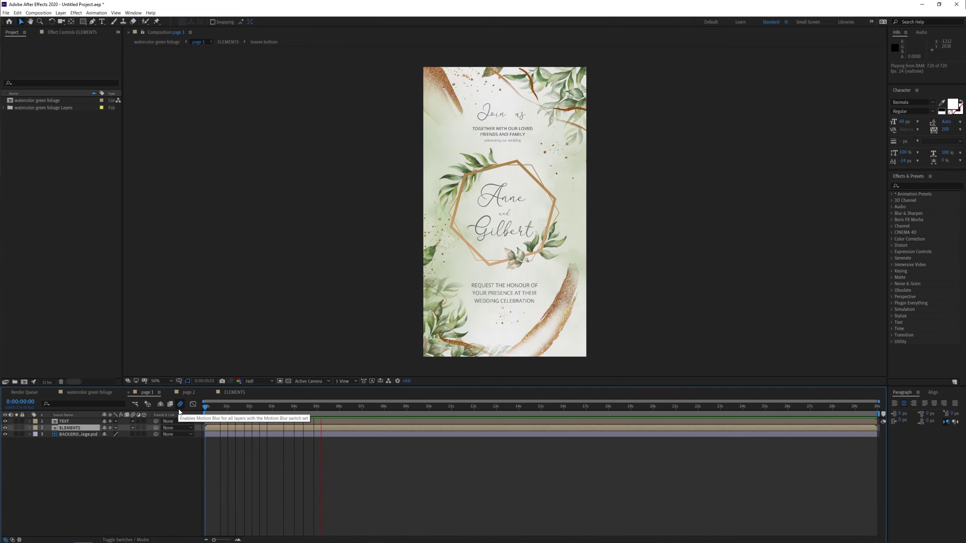
Step: Pre-compose both watercolor texture layers into a precomp named 'watercolor texture'
left_click(234, 392)
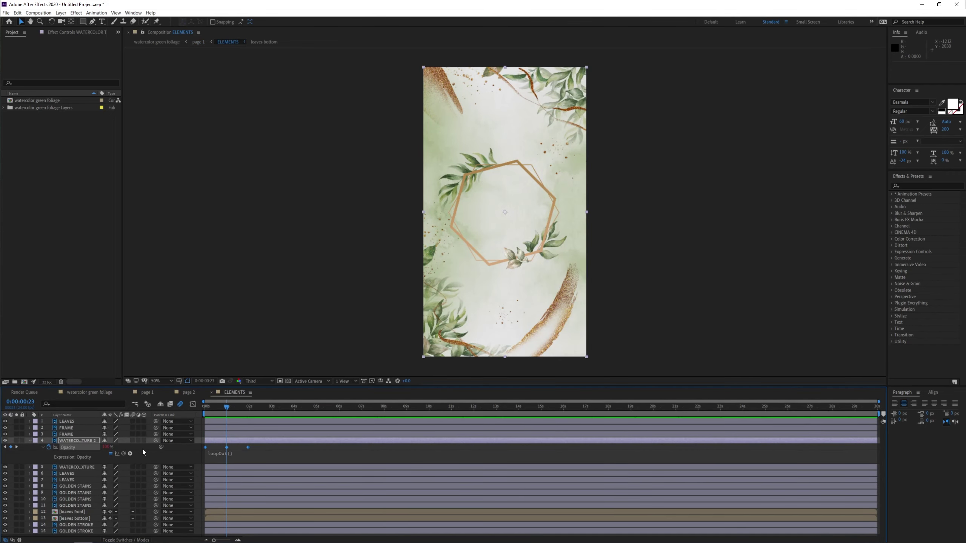
key("shift+Escape")
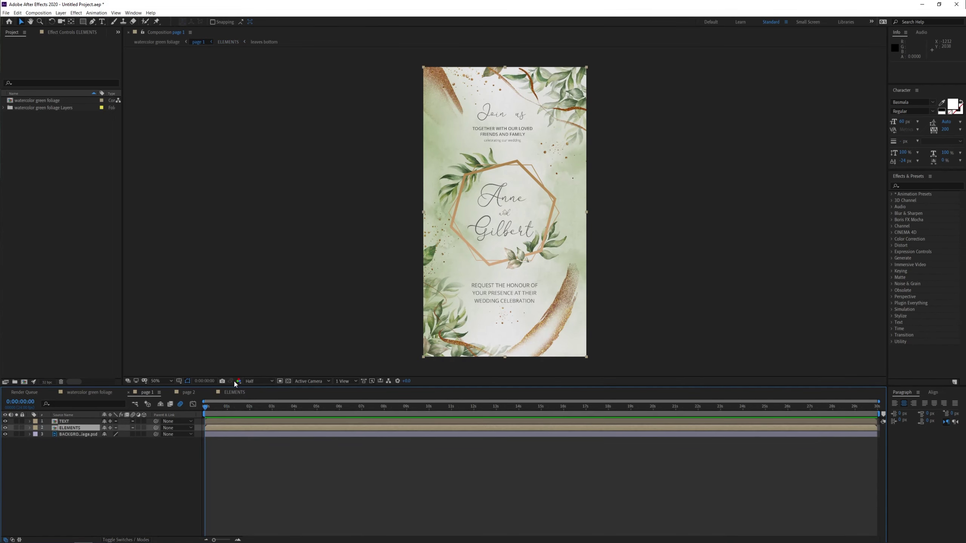
left_click(233, 392)
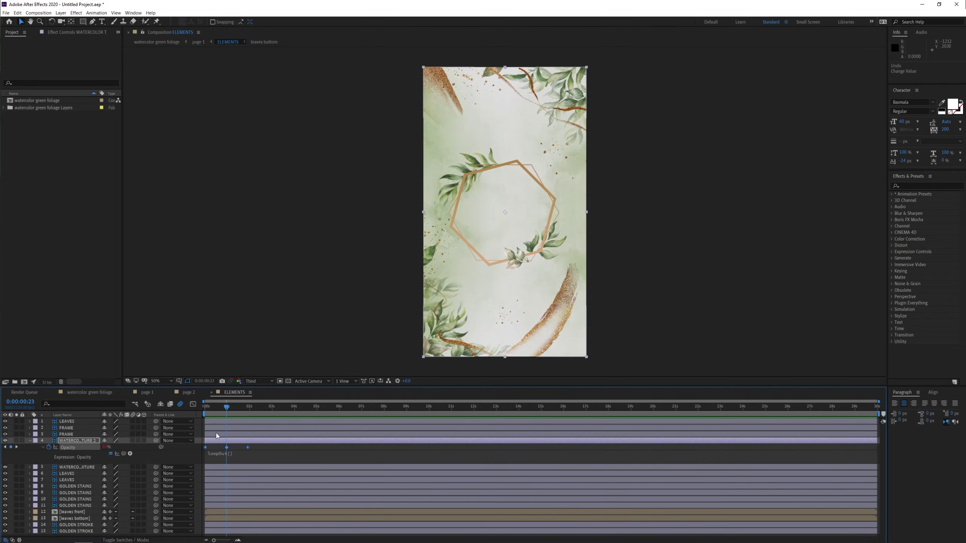
left_click(202, 406)
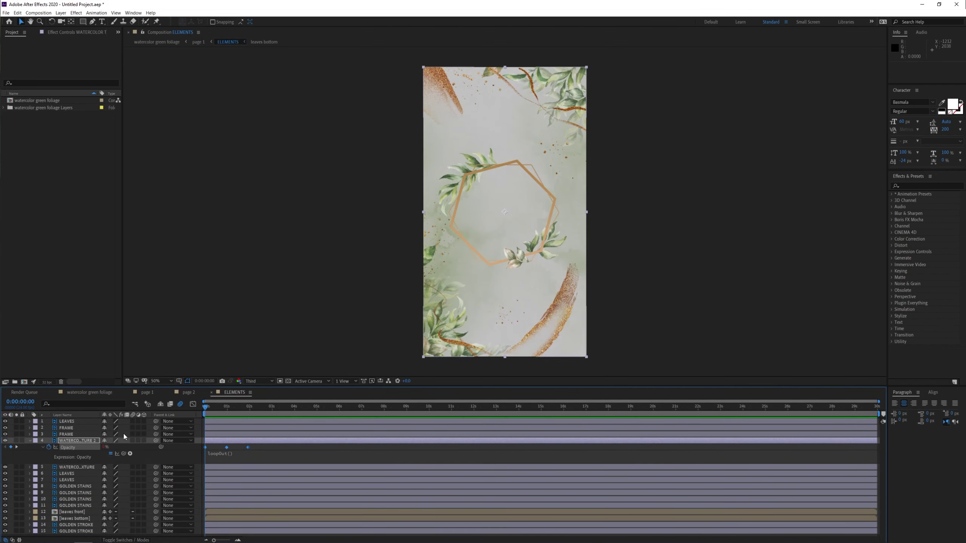
left_click(31, 441)
left_click(75, 445, "shift")
key("ctrl+shift+c")
type("watercolor texture")
key("Return")
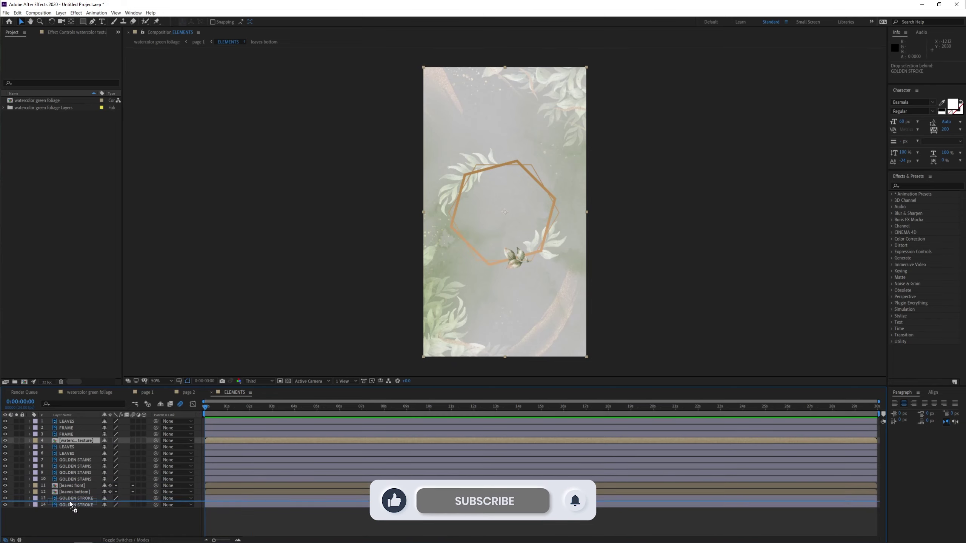
Step: Move the watercolor texture precomp to the bottom of the ELEMENTS stack and preview
left_click_drag(76, 440, 69, 508)
key("space")
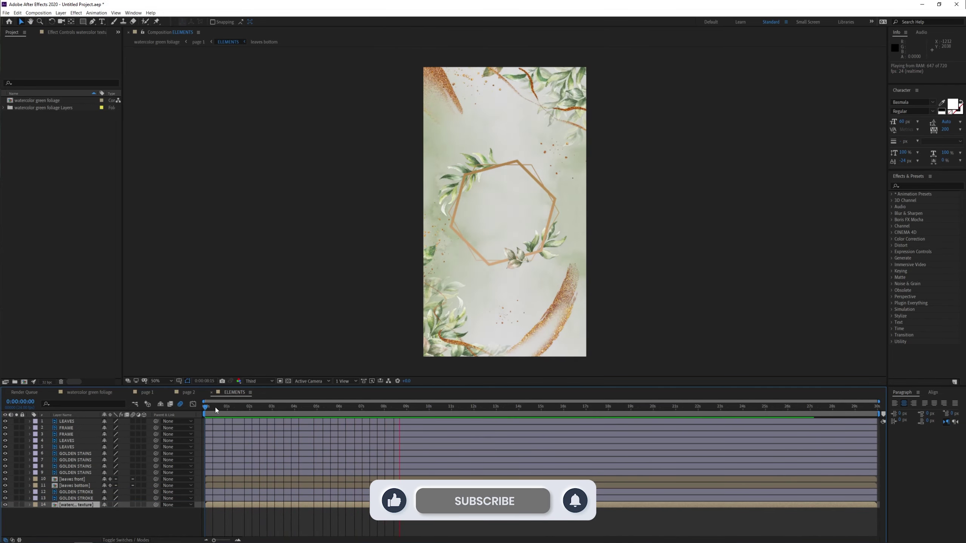
key("shift+Escape")
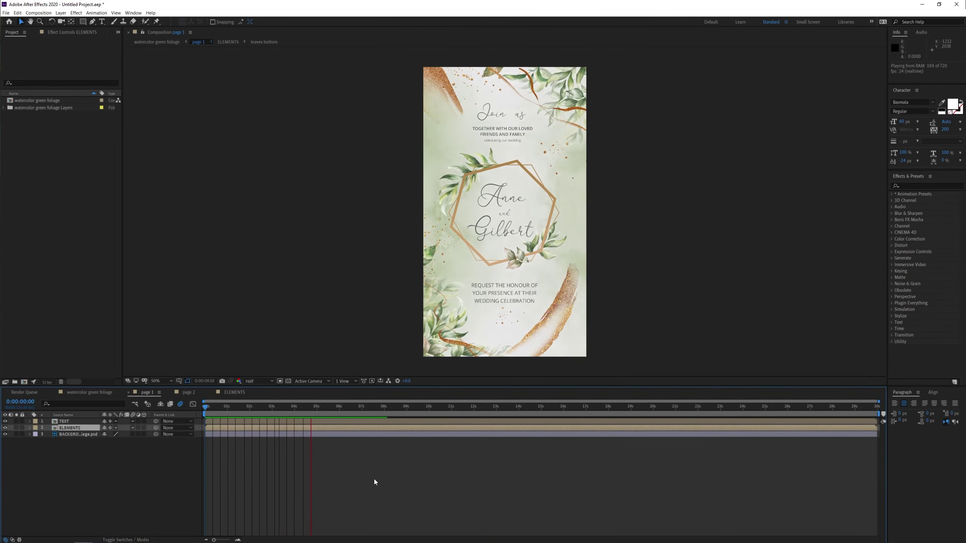
Step: Set the page 1 and ELEMENTS composition durations to 0:00:18:00
key("space")
key("ctrl+k")
left_click(253, 282)
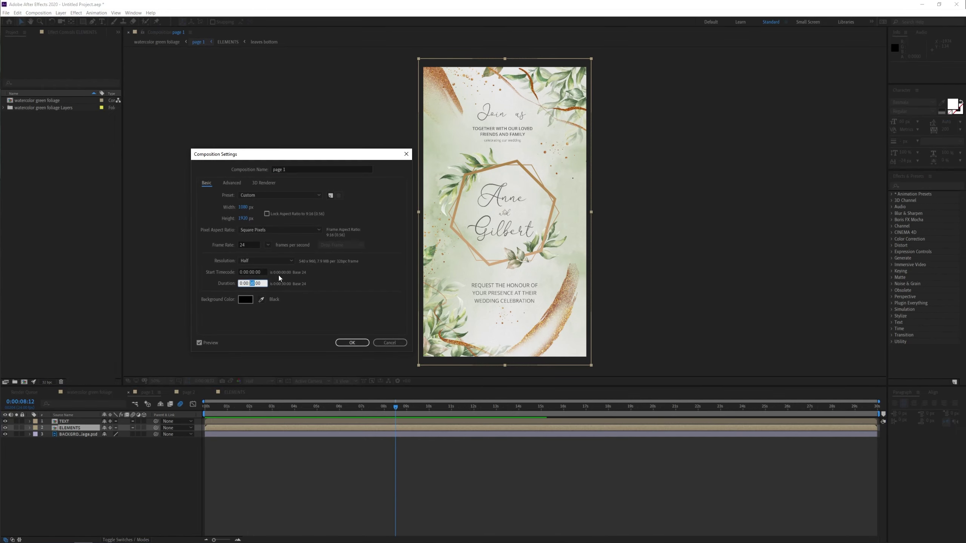
type("1800")
key("Return")
left_click(228, 395)
key("ctrl+k")
left_click(253, 283)
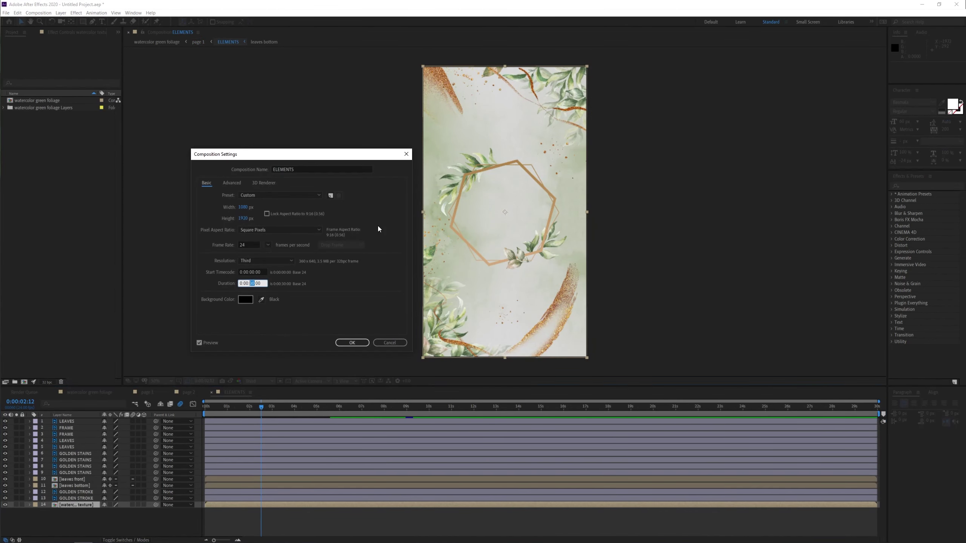
type("1800")
key("Return")
Step: Keyframe the watercolor texture precomp's Scale down from 119.4% for a slow zoom
key("u")
left_click(876, 410)
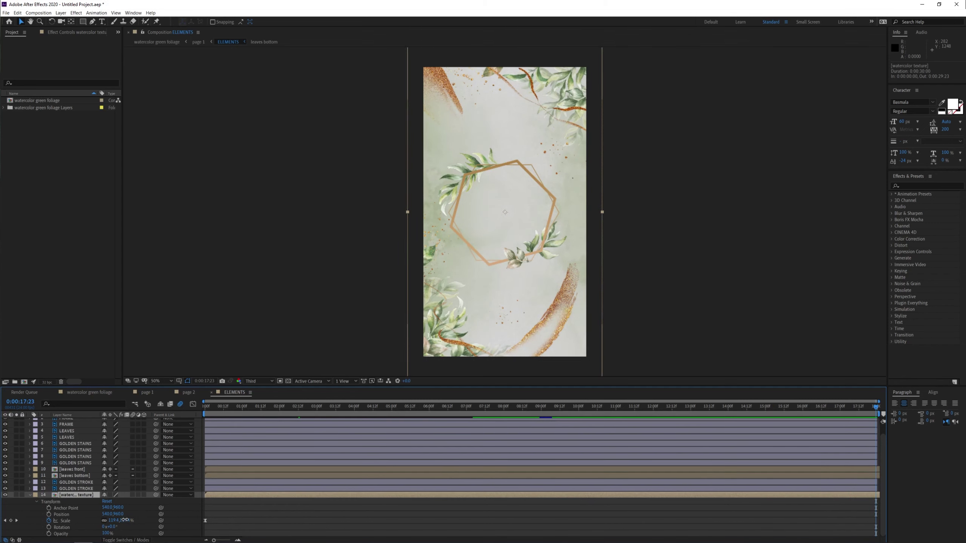
left_click_drag(125, 520, 95, 520)
left_click(450, 406)
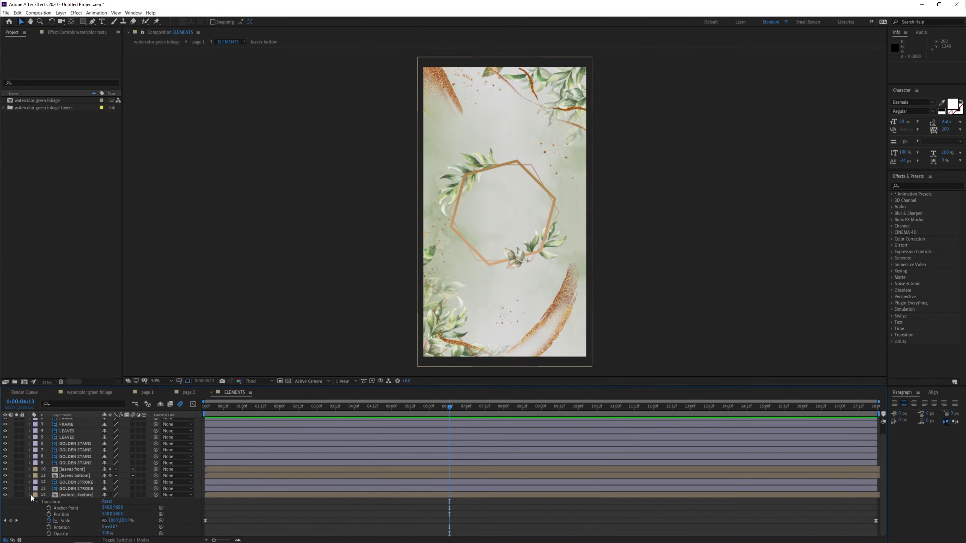
left_click(147, 392)
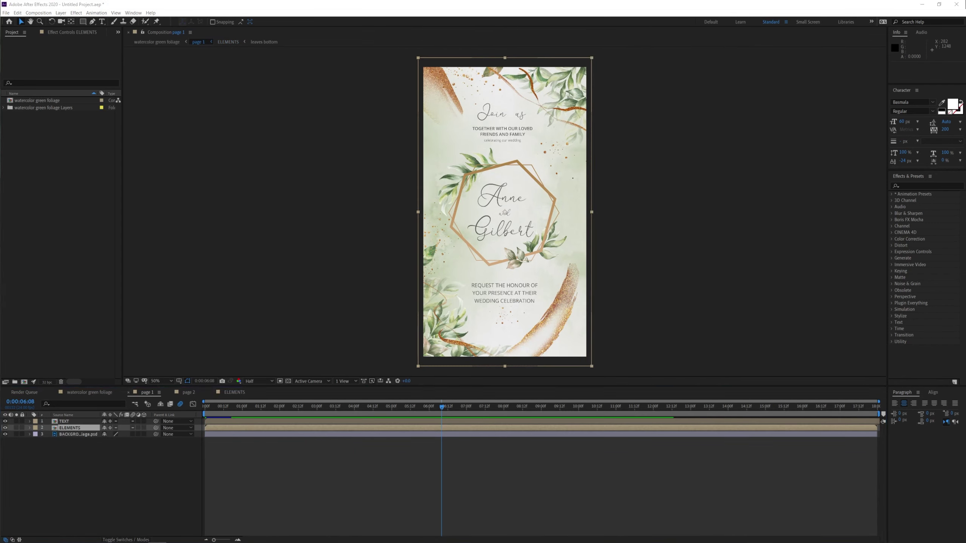
left_click(235, 392)
left_click(77, 421)
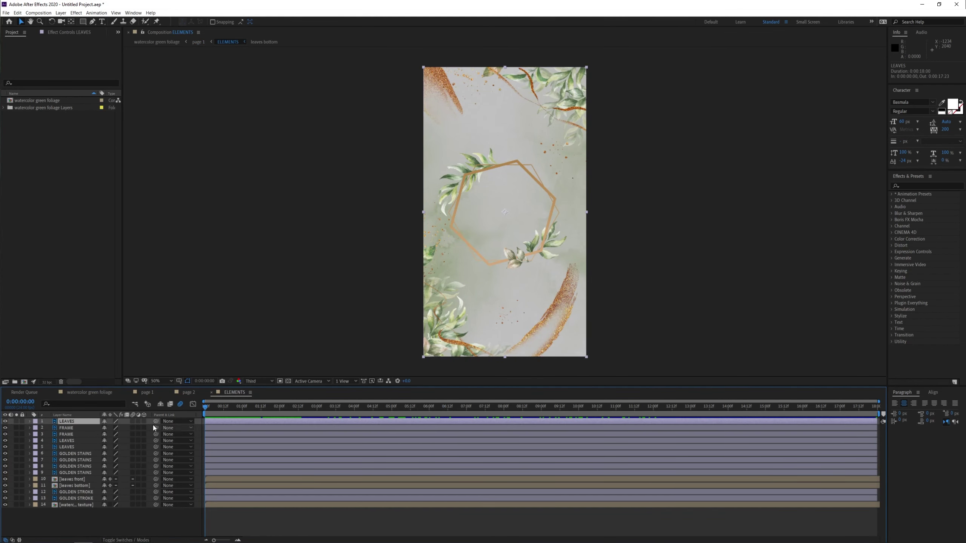
Step: Add Scale keyframes so the top LEAVES layer grows to 100% over its first second
left_click(72, 440)
left_click(76, 421)
key("s")
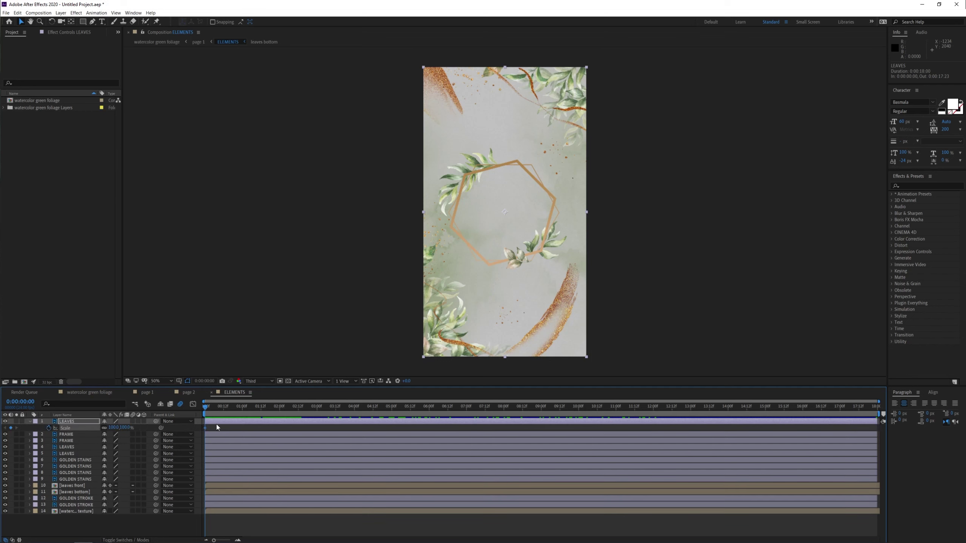
left_click(237, 407)
key("Home")
left_click(17, 13)
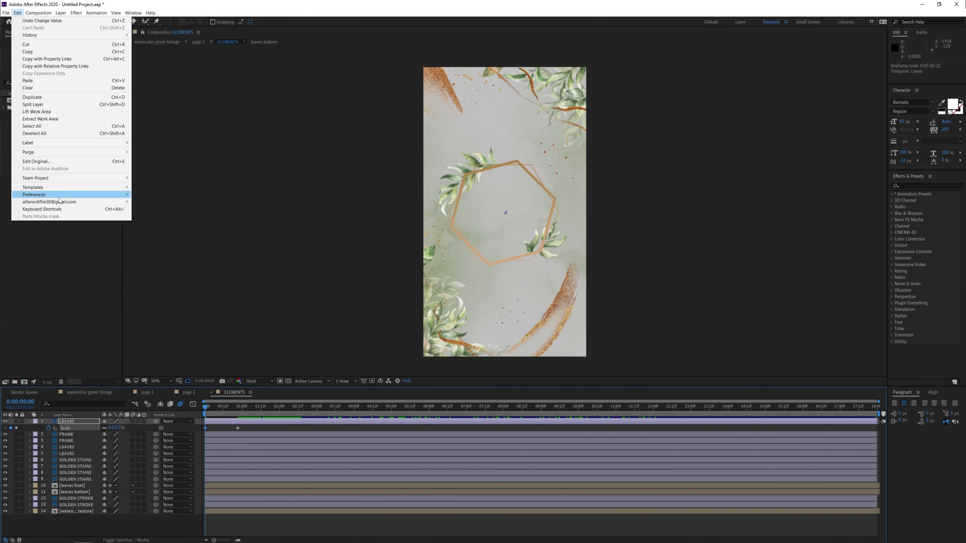
left_click(236, 411)
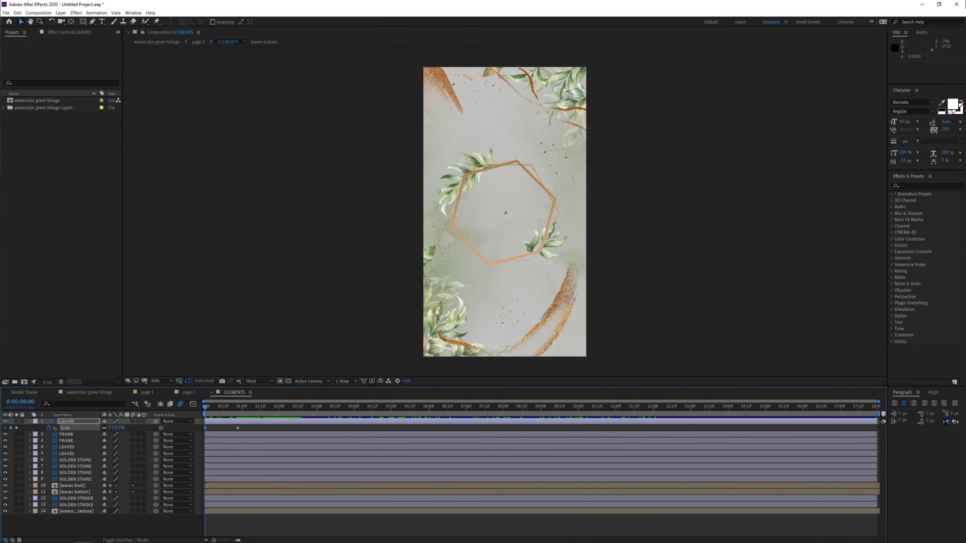
key("k")
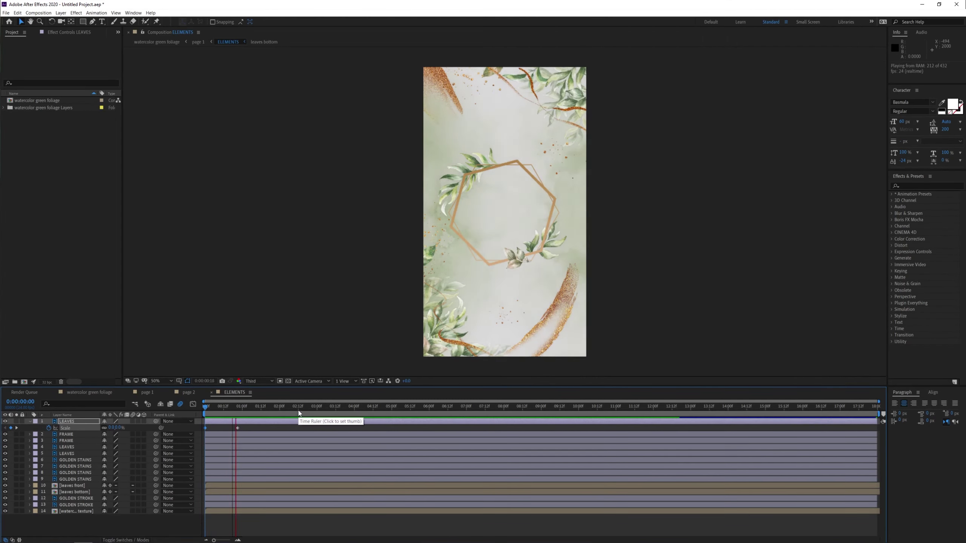
Step: Reposition the LEAVES anchor point, Easy Ease the Scale keyframes, and save the project
key("y")
left_click_drag(505, 213, 529, 264)
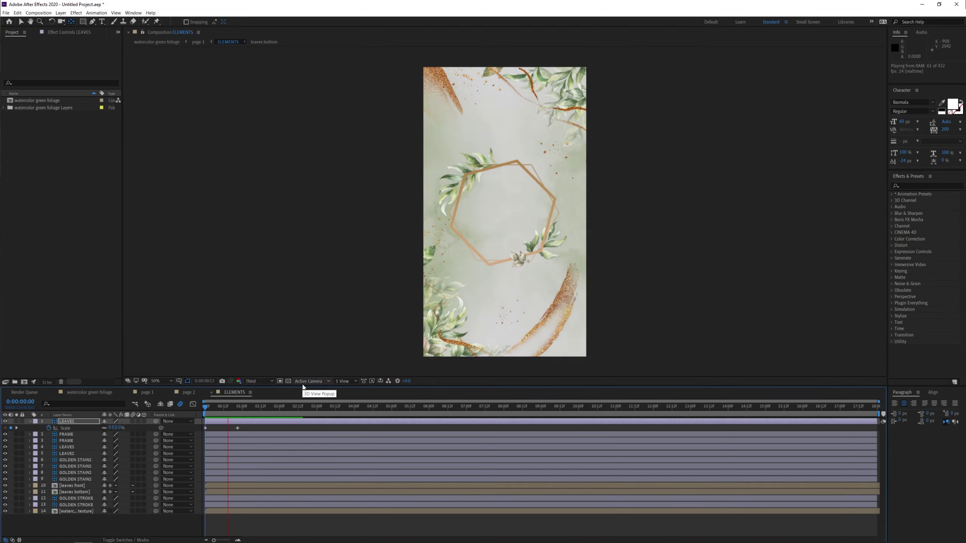
key("F9")
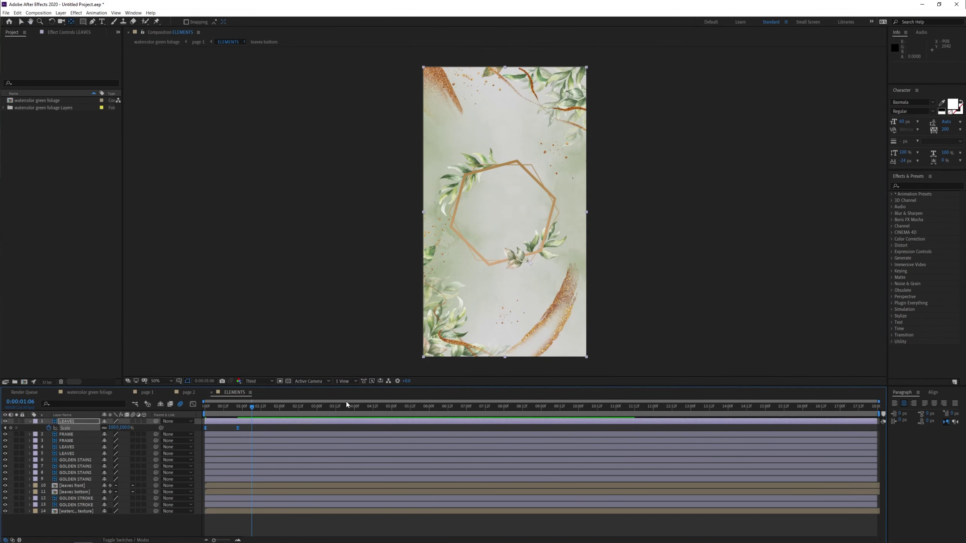
key("ctrl+s")
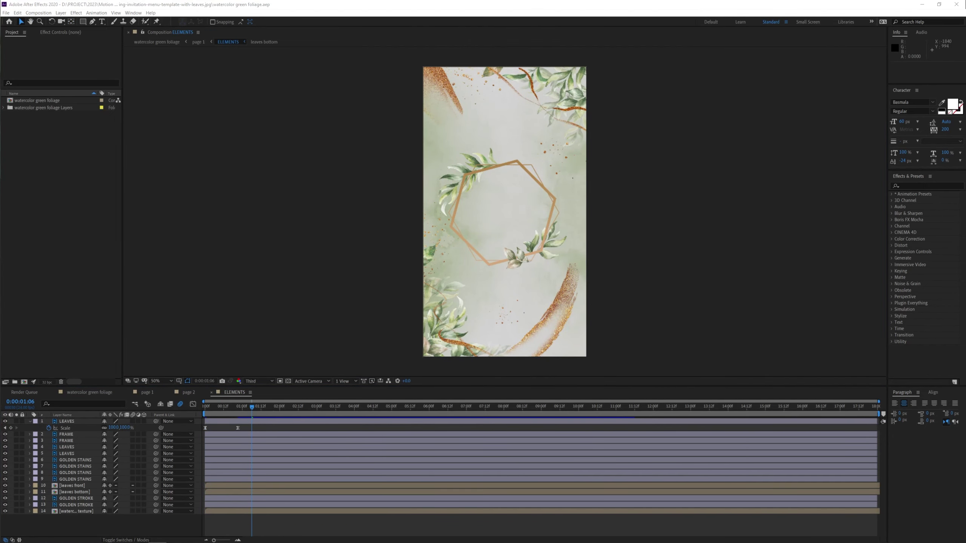
left_click_drag(207, 406, 221, 407)
Step: Keyframe the first LEAVES layer's Rotation at -4° and Easy Ease the sway keyframes
left_click(67, 421)
key("r")
left_click(112, 427)
type("-4")
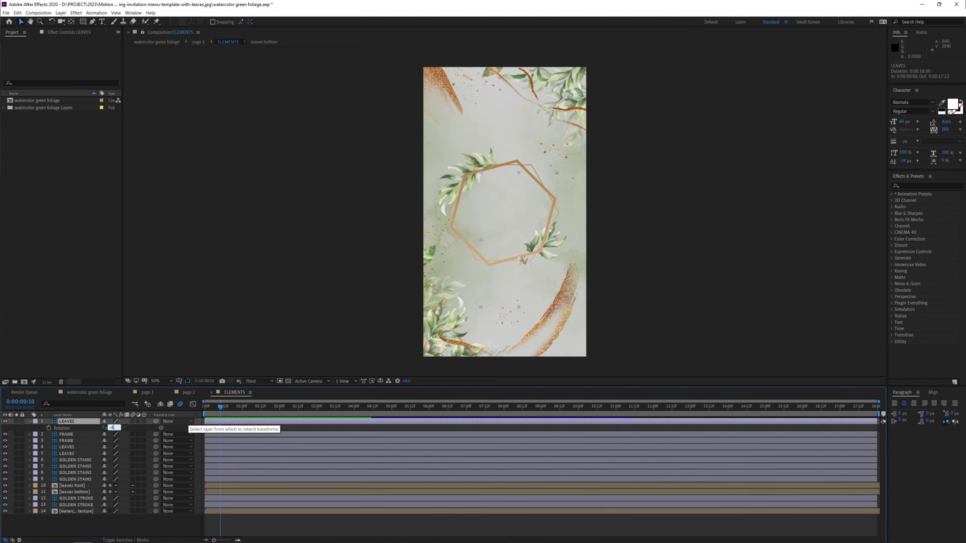
key("Return")
key("ctrl+v")
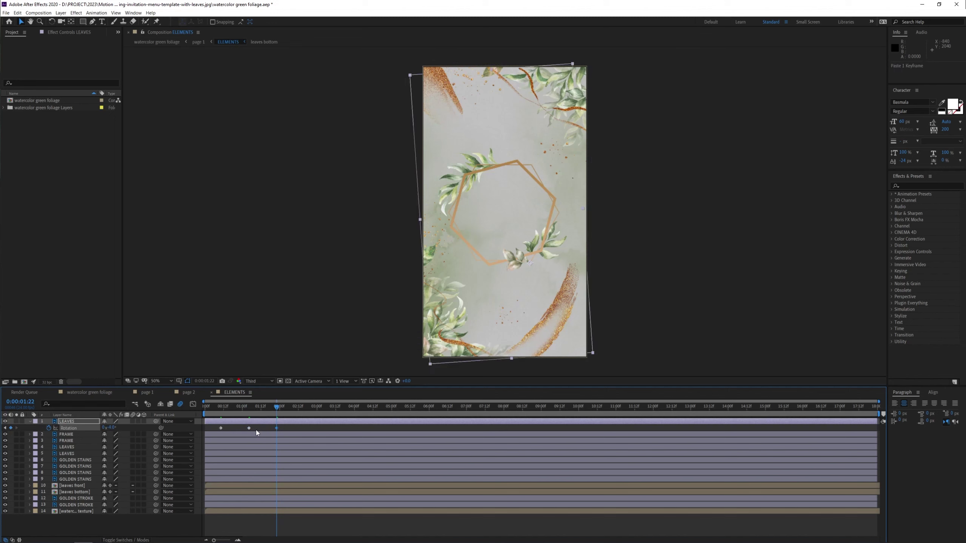
mouse_move(277, 428)
left_mouse_down()
mouse_move(298, 428)
mouse_move(276, 428)
left_mouse_up()
key("F9")
key("space")
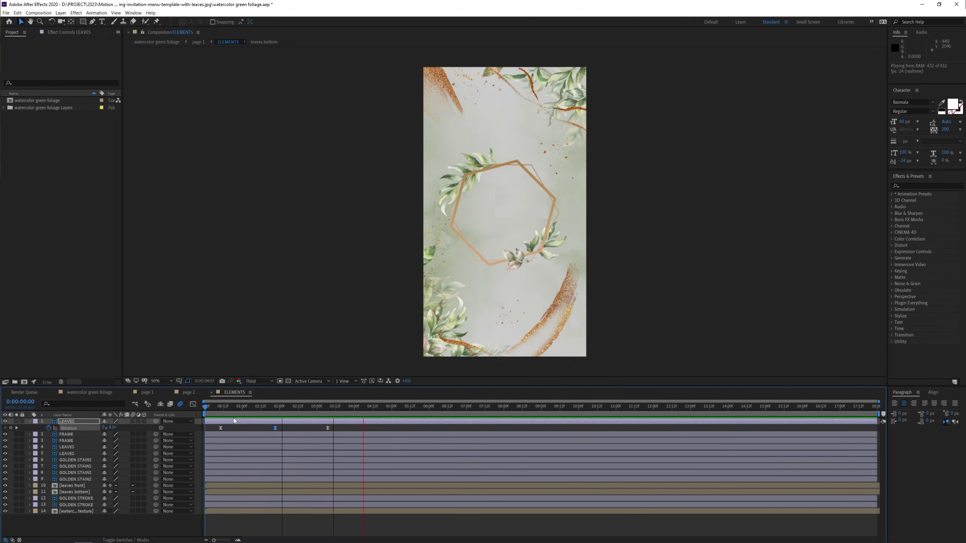
Step: Add a loopOut() expression to the first LEAVES layer's Rotation so it sways continuously
key("alt+shift+equal")
type("loop")
key("Return")
key("KP_Enter")
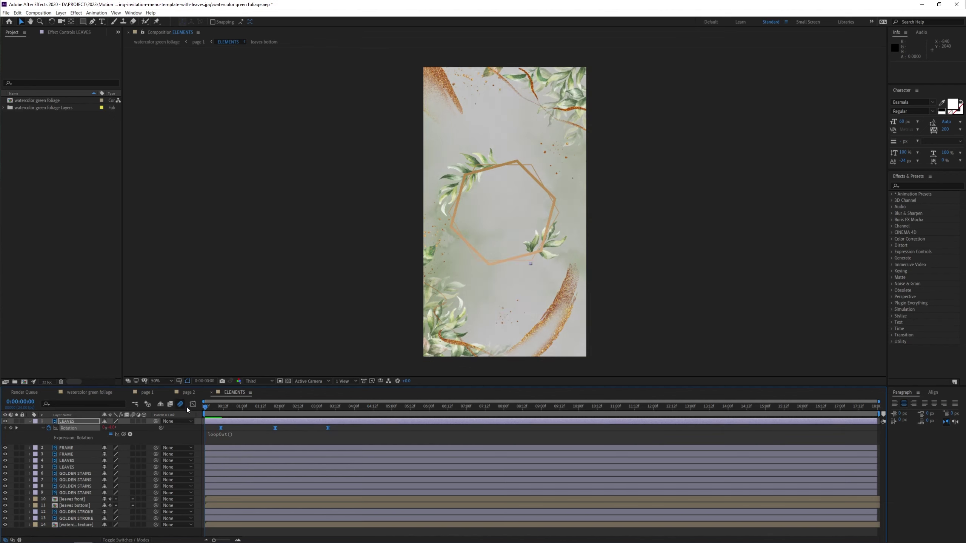
key("space")
Step: Give the fourth LEAVES layer eased scale-in keyframes ending around 1:08
left_click(29, 421)
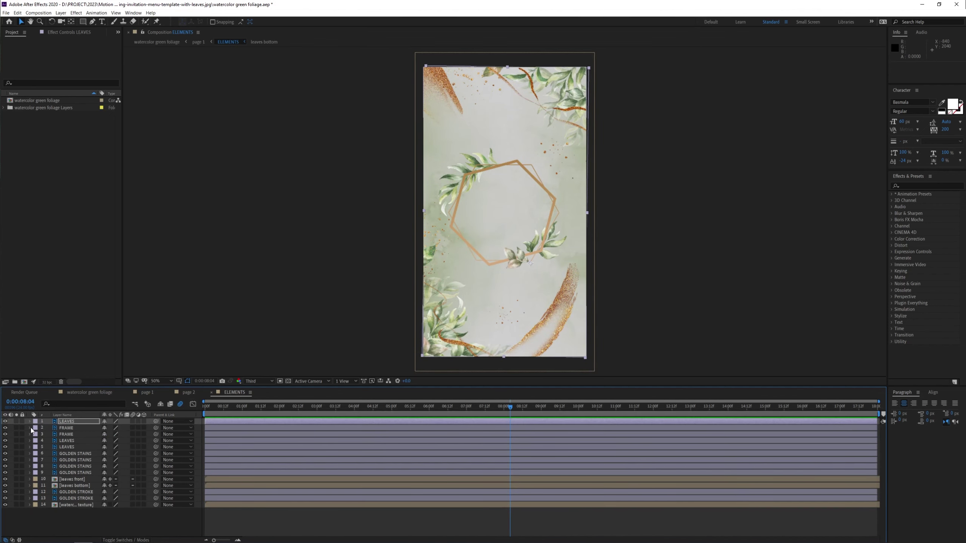
left_click(67, 440)
key("s")
left_click_drag(224, 407, 254, 406)
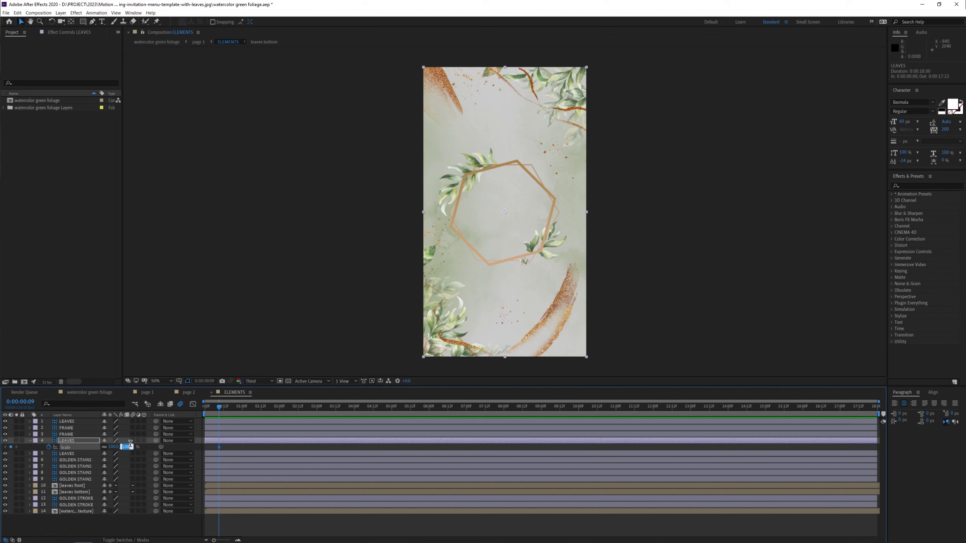
left_click_drag(118, 449, 125, 449)
key("j")
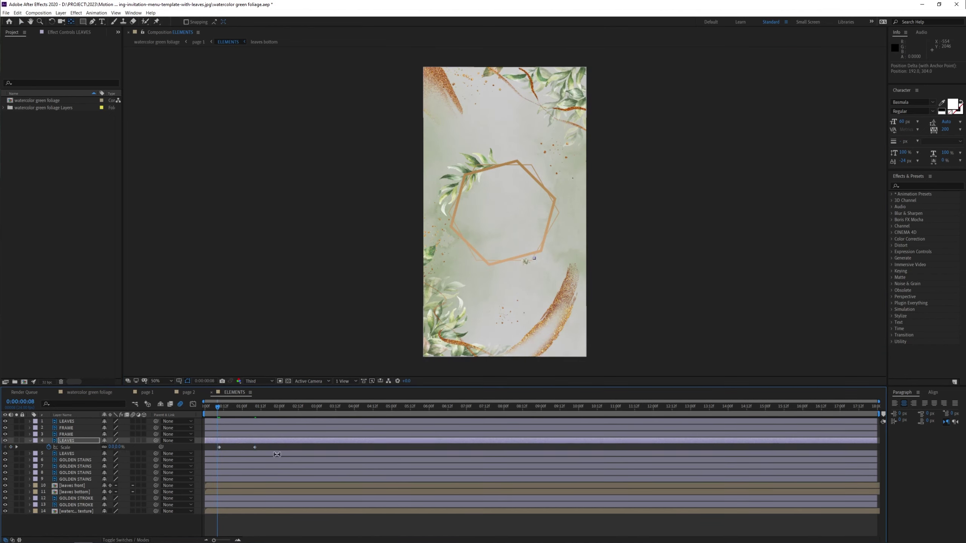
left_click(65, 447)
key("F9")
left_click_drag(217, 406, 234, 406)
Step: Copy the first LEAVES layer's Rotation keyframes onto layer 4 and preview
left_click(67, 421)
key("r")
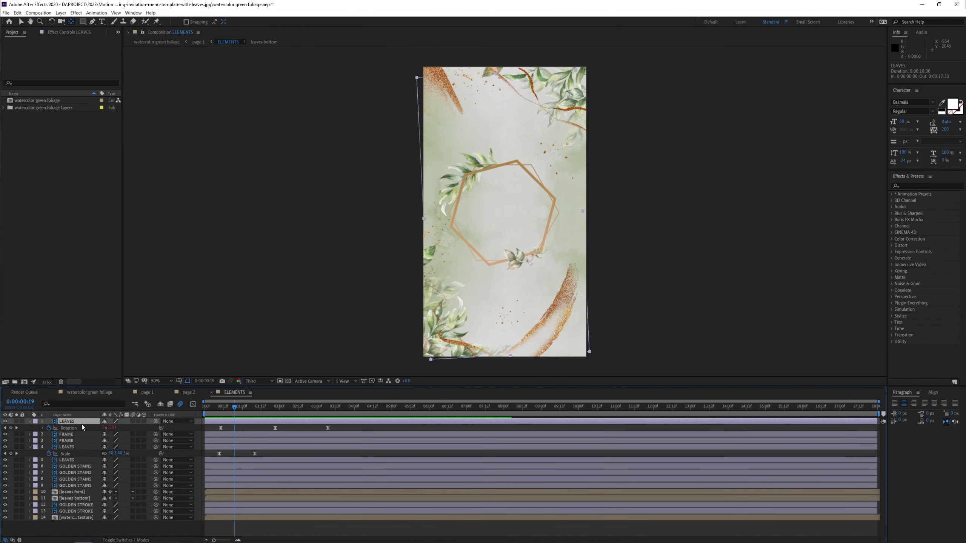
right_click(69, 428)
left_click(85, 481)
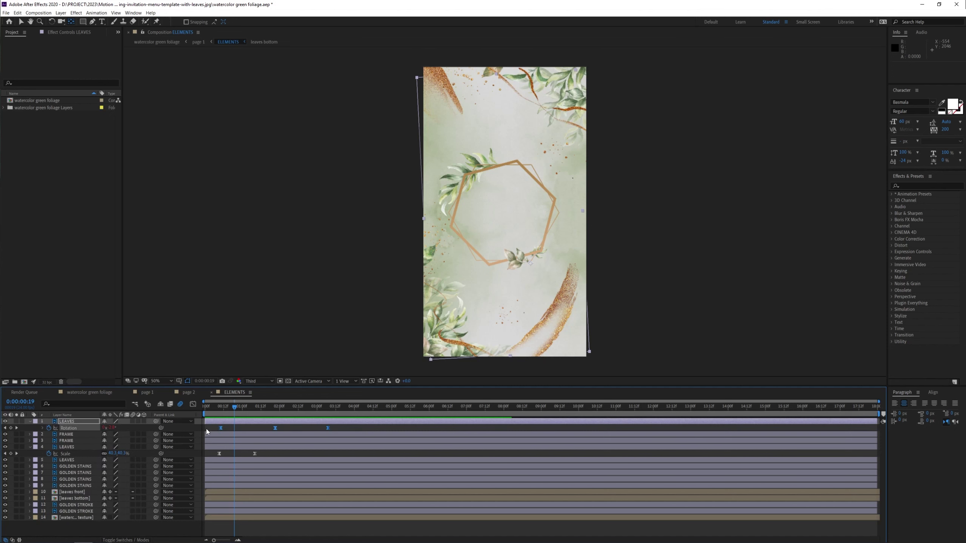
left_click(77, 447)
key("r")
key("ctrl+v")
left_click_drag(231, 413, 205, 415)
key("space")
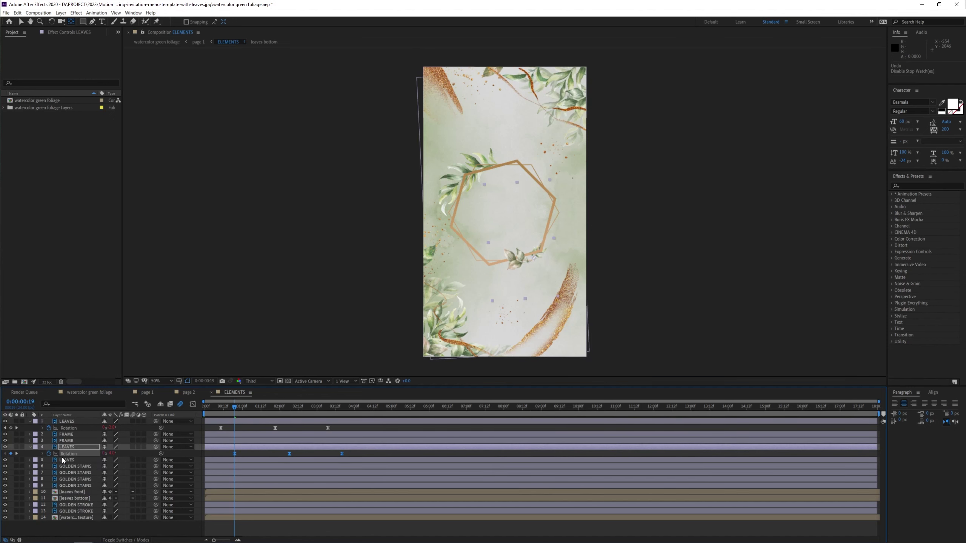
key("space")
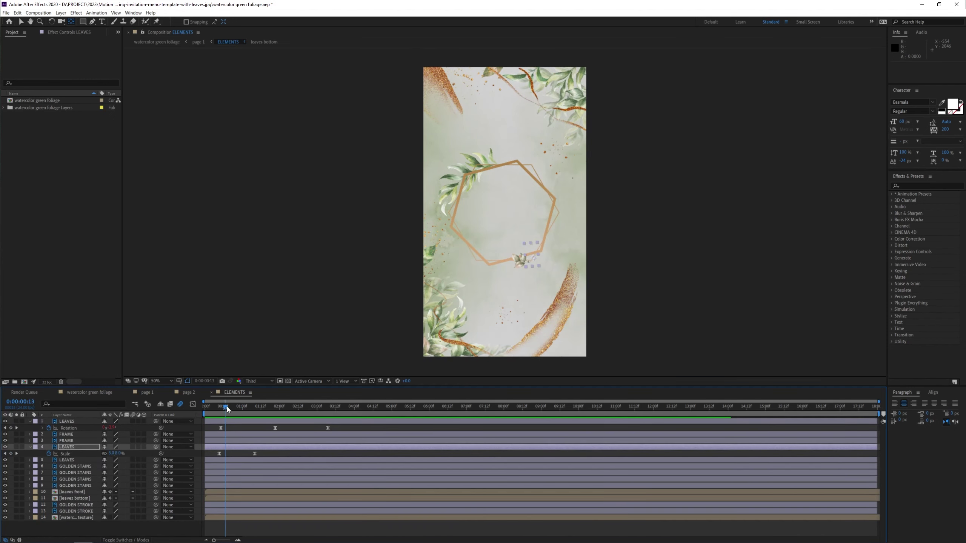
Step: Copy layer 4's Scale keyframes onto the fifth LEAVES layer, undoing a stray anchor-point move
key("s")
left_click(71, 454)
key("ctrl+c")
left_click(71, 460)
key("ctrl+v")
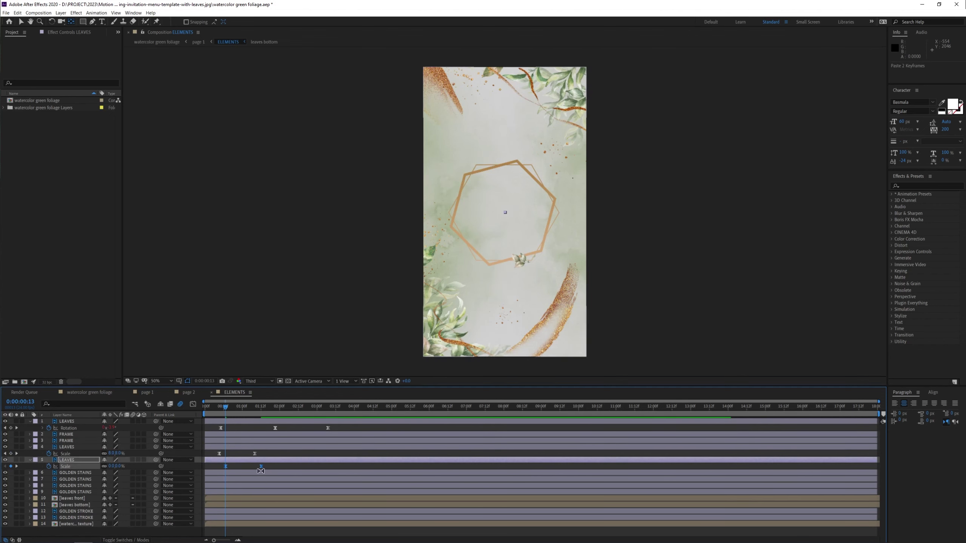
left_click(72, 454)
left_click(70, 460)
key("Home")
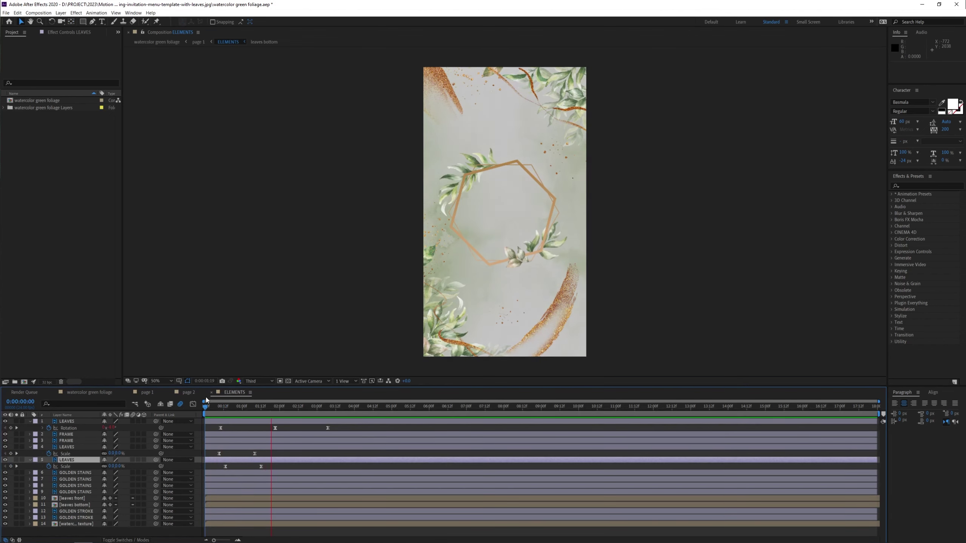
key("y")
left_click_drag(505, 213, 481, 174)
key("ctrl+z")
key("ctrl+z")
key("space")
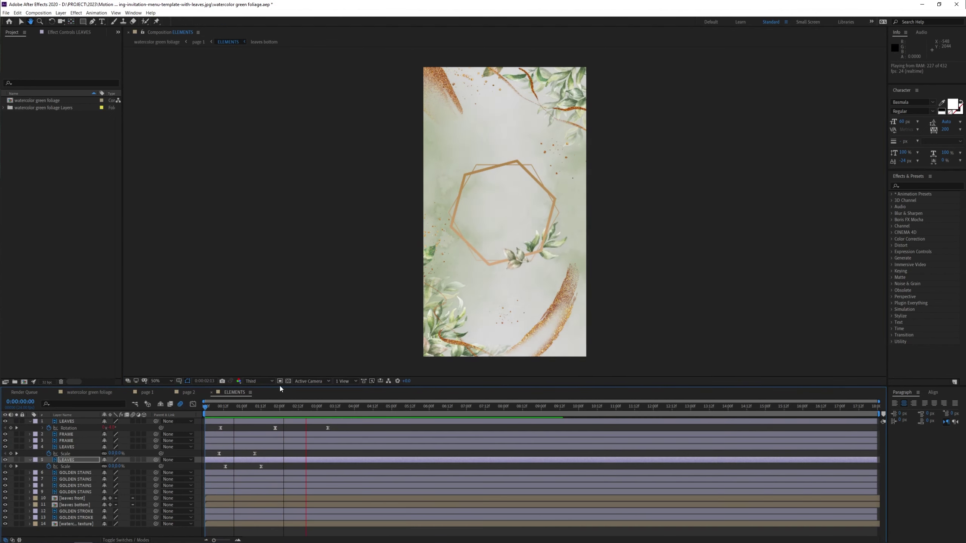
Step: Keyframe layer 5's Scale at 1:13 and paste the Rotation keyframes onto it
left_click(49, 466)
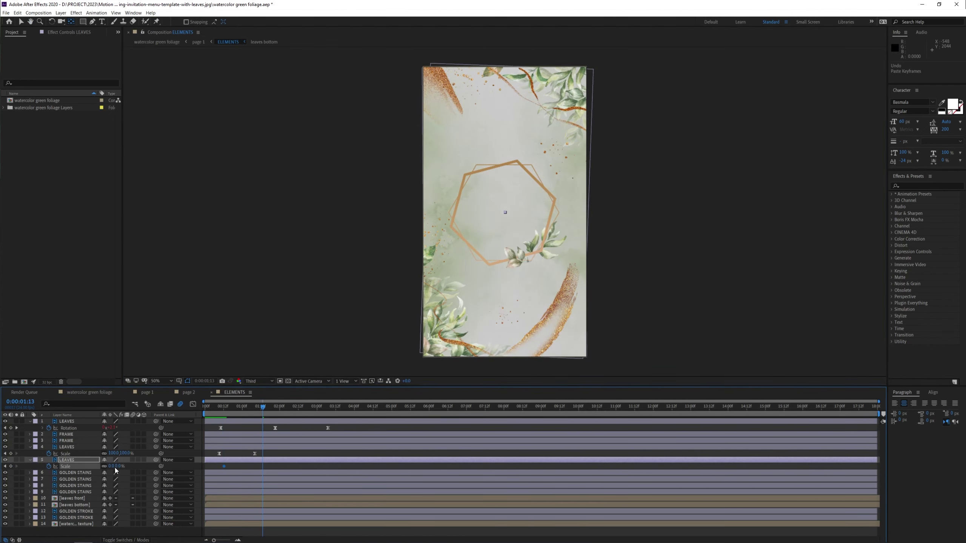
left_click(499, 169)
left_click_drag(213, 463, 255, 466)
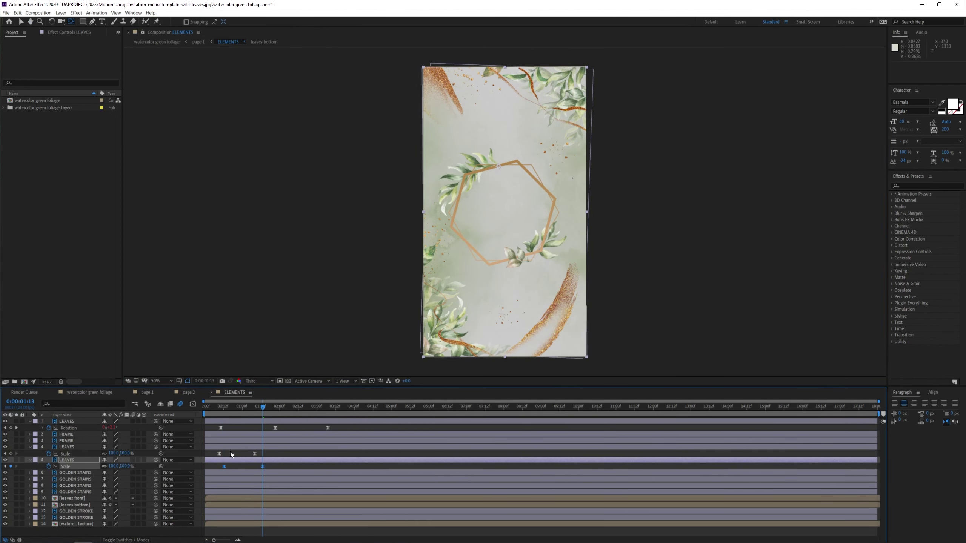
key("ctrl+z")
key("ctrl+v")
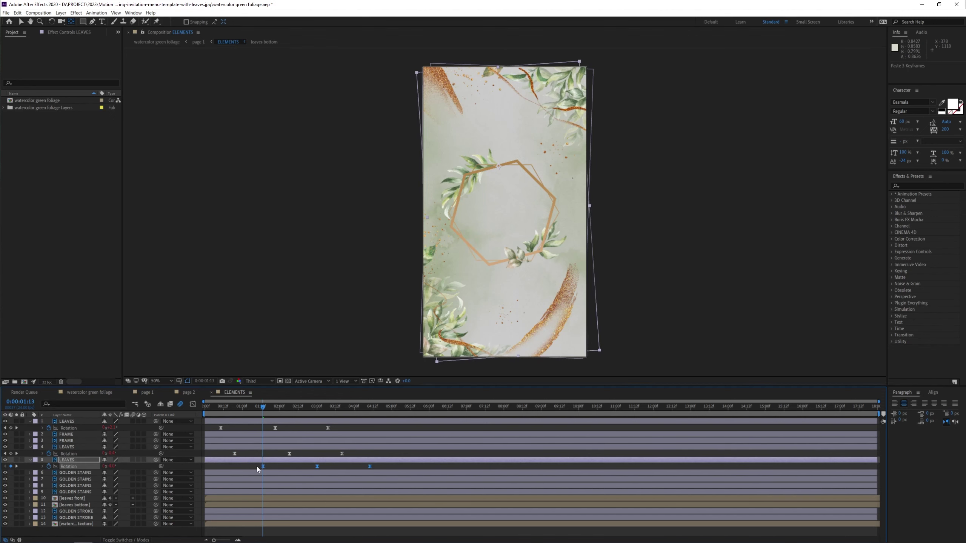
key("Home")
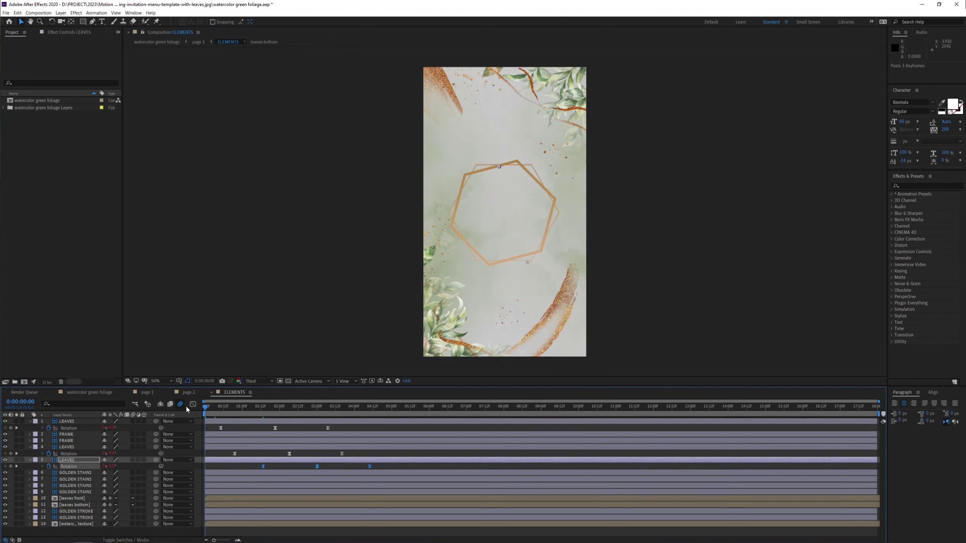
key("space")
key("ctrl+a")
Step: Keyframe the second FRAME layer's scale to grow from zero, matching the first frame at 0:23
key("u")
left_click(130, 429)
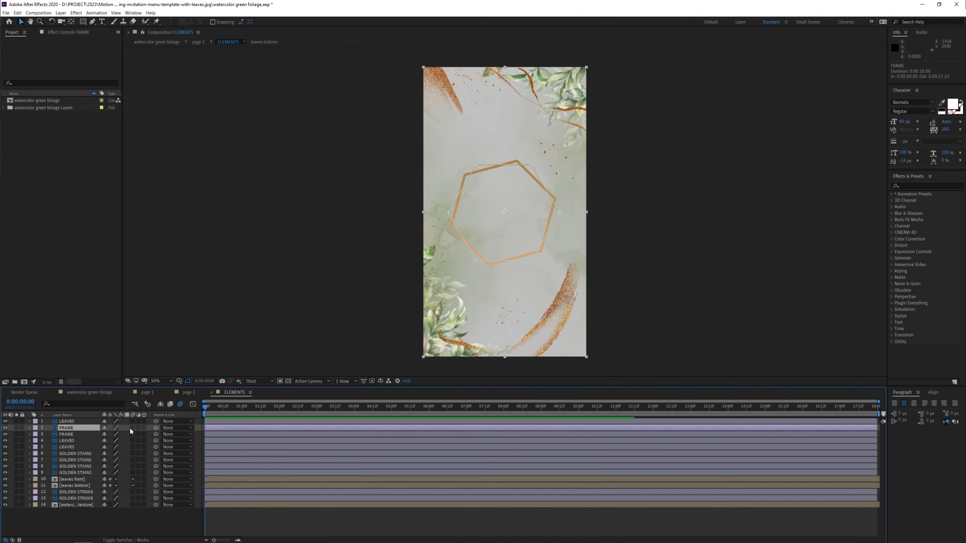
key("ctrl+v")
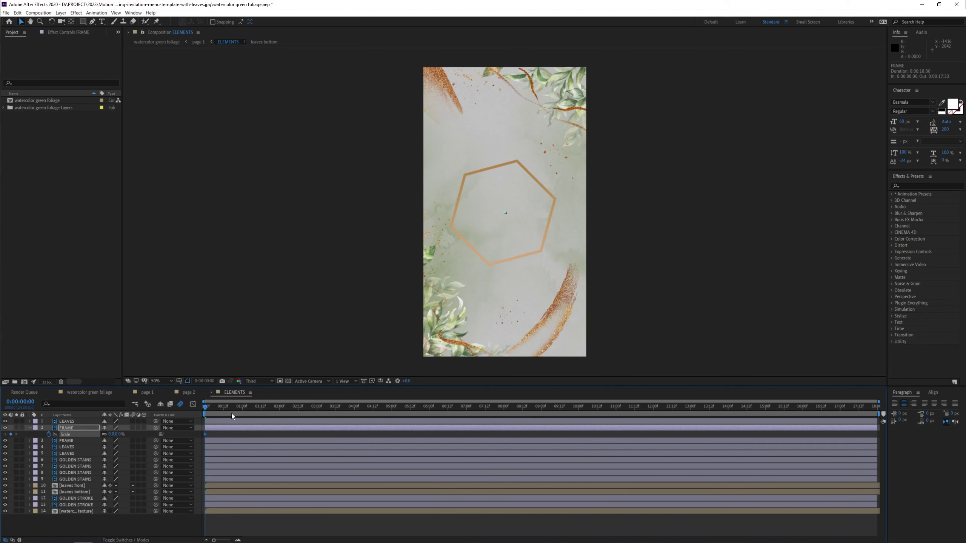
mouse_move(210, 407)
left_mouse_down()
mouse_move(243, 410)
mouse_move(212, 407)
left_mouse_up()
left_click(80, 441)
key("s")
key("alt+shift+s")
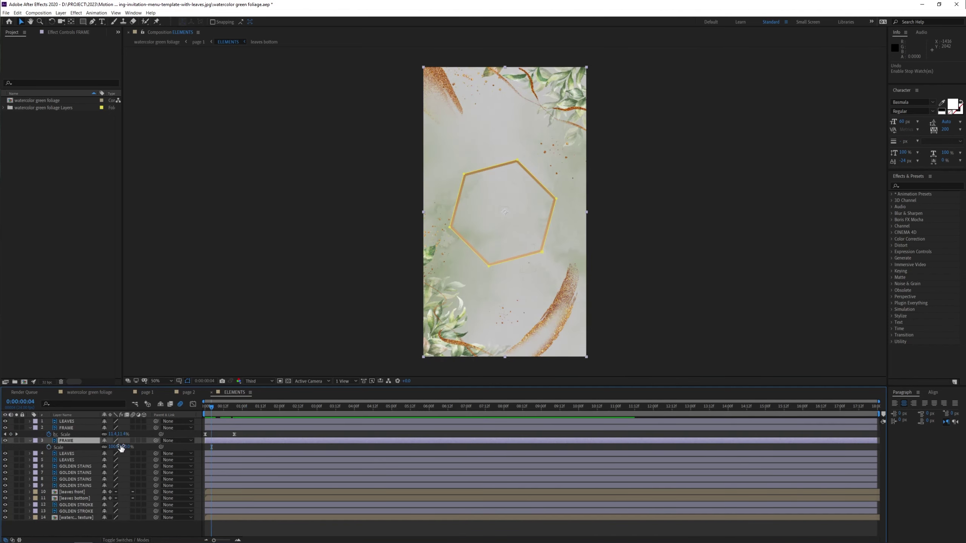
left_click_drag(121, 449, 201, 449)
key("Home")
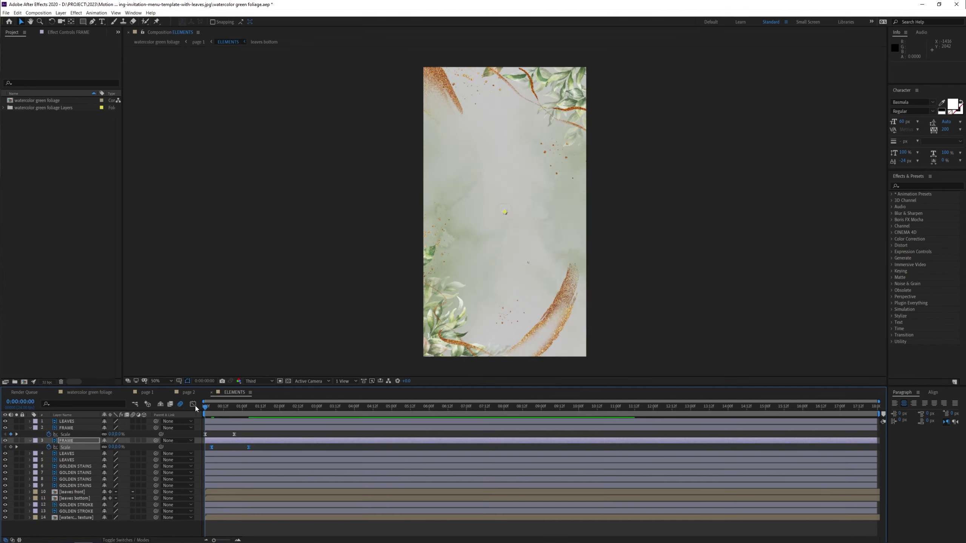
left_click_drag(205, 406, 244, 407)
Step: Keyframe an 89° rotation on the first FRAME and rotate the second FRAME from 0:11 to 1:06
left_click(74, 428)
key("r")
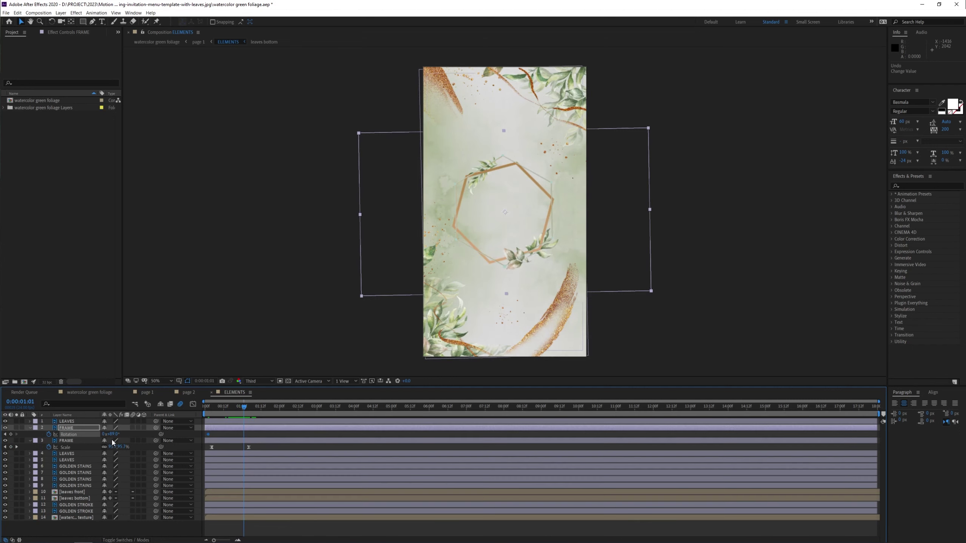
key("Return")
key("space")
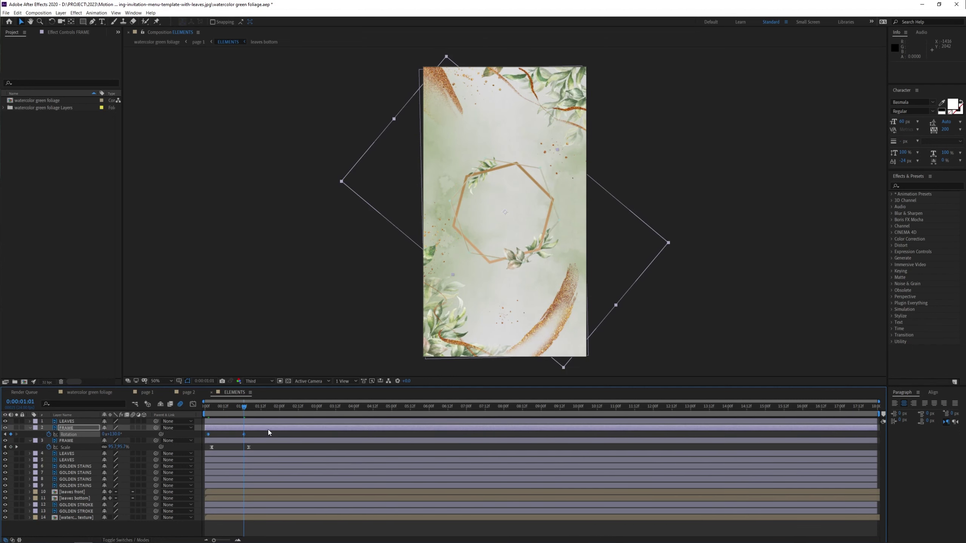
left_click(213, 441)
key("r")
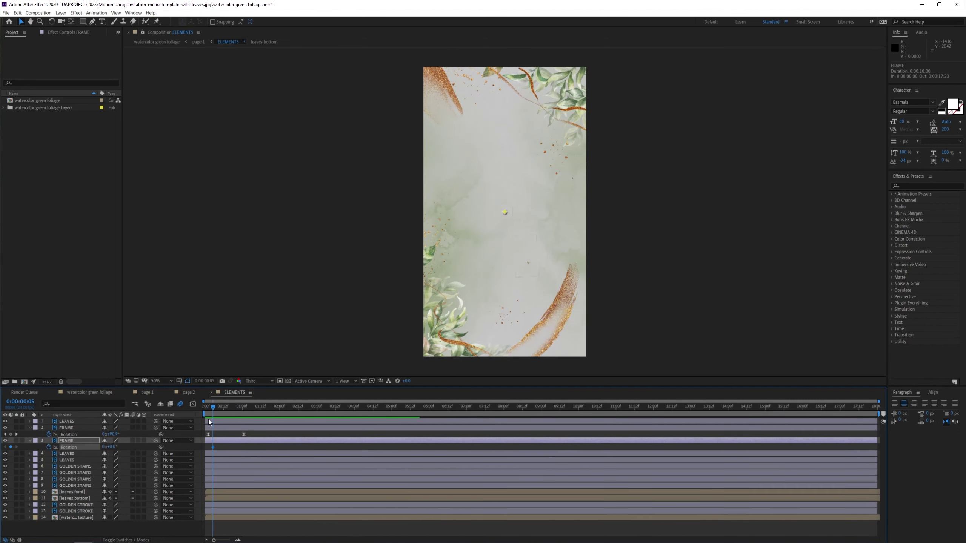
left_click_drag(110, 447, 284, 468)
key("space")
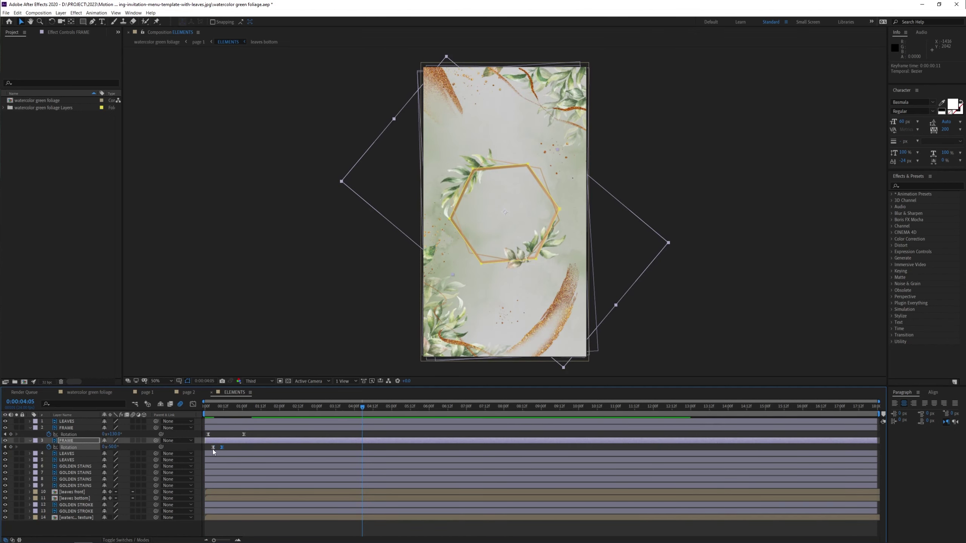
left_click_drag(213, 449, 248, 435)
key("space")
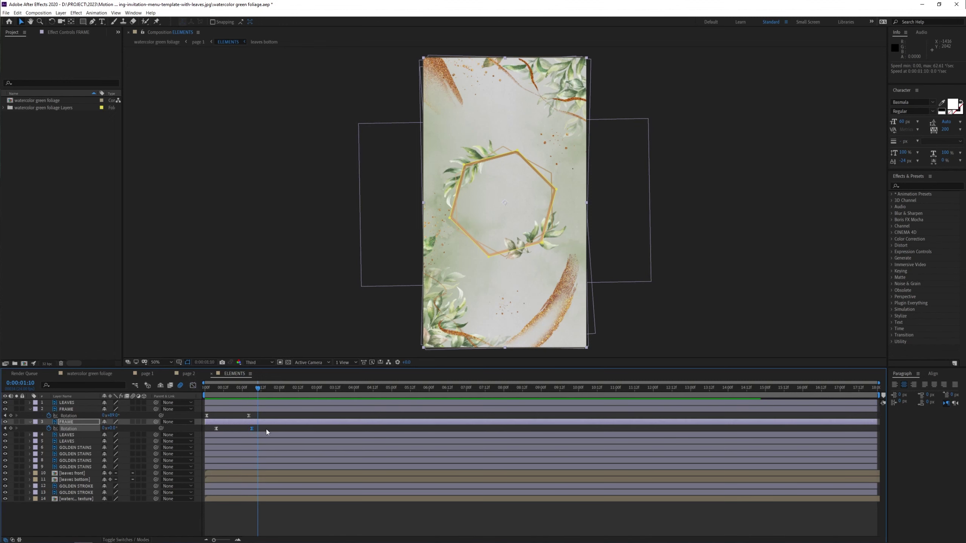
Step: Ease the FRAME rotation speed curves in the Graph Editor
key("shift+F3")
key("shift+F3")
key("shift+F3")
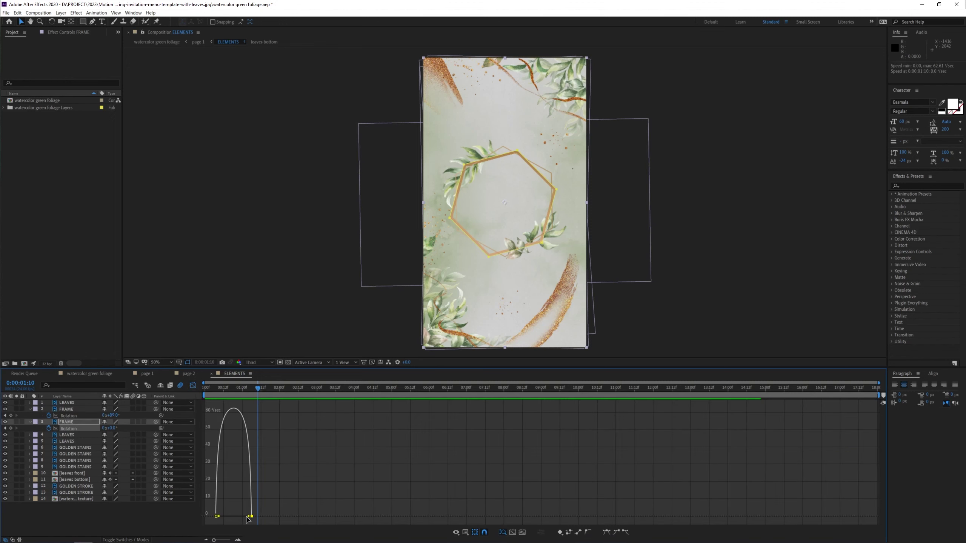
left_click_drag(220, 390, 216, 390)
key("shift+F3")
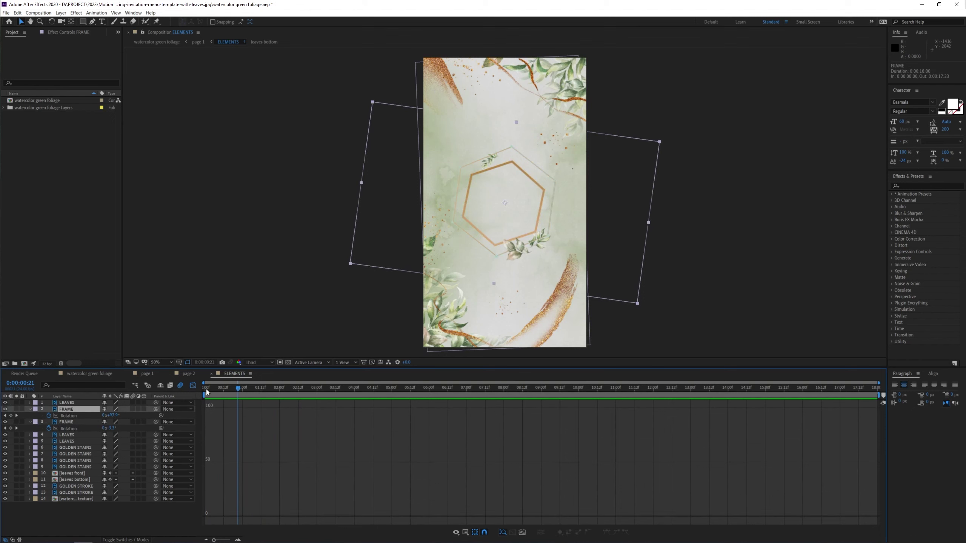
left_click(249, 416)
key("shift+F3")
key("space")
key("shift+F3")
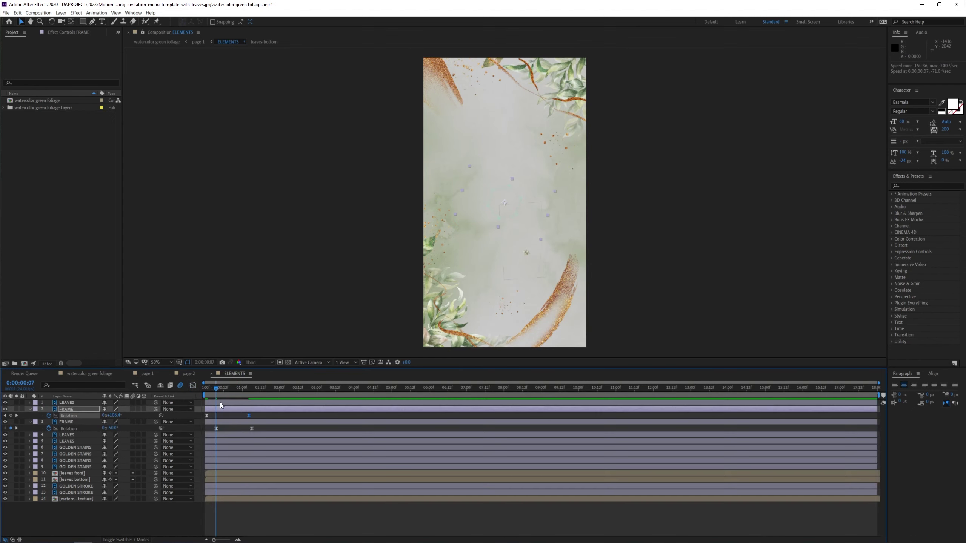
left_click(245, 389)
Step: Stagger the three LEAVES layers' Scale keyframes so they start later, one offset slightly earlier
left_click(64, 402)
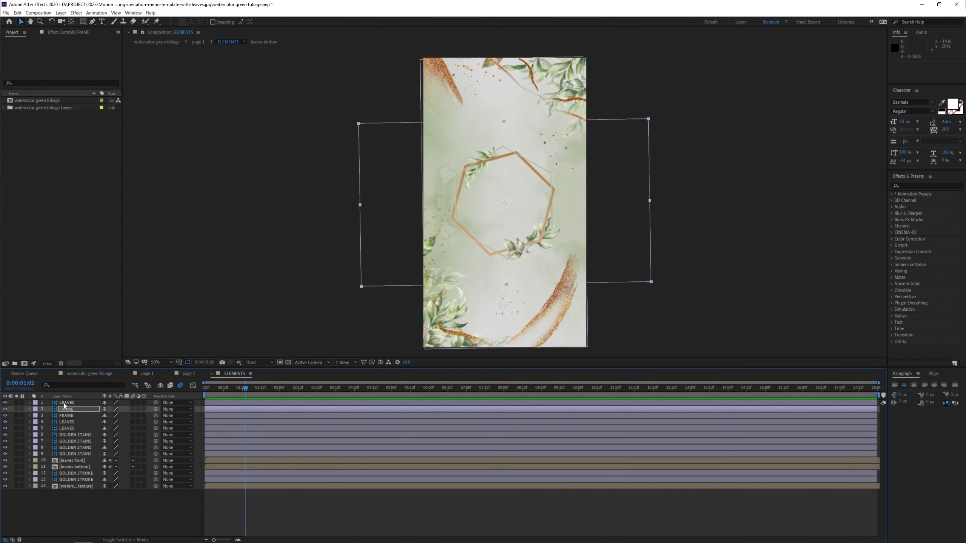
left_click(72, 429, "ctrl")
key("s")
key("bracketleft")
key("Home")
key("space")
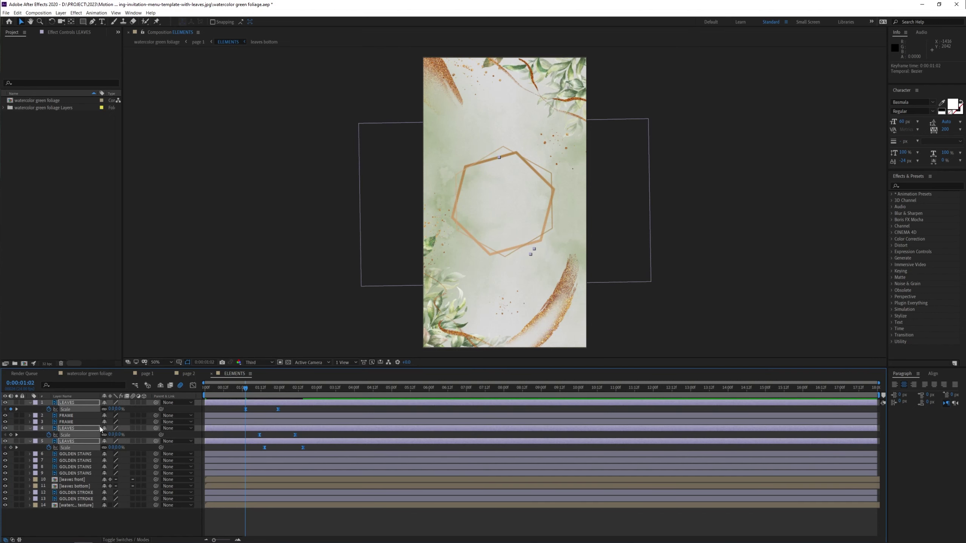
left_click_drag(260, 435, 252, 436)
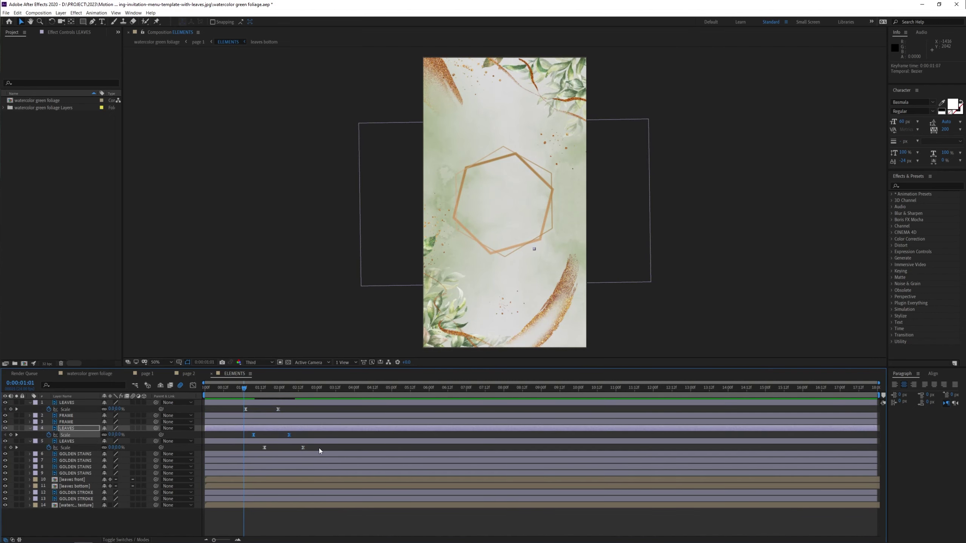
left_click(245, 388)
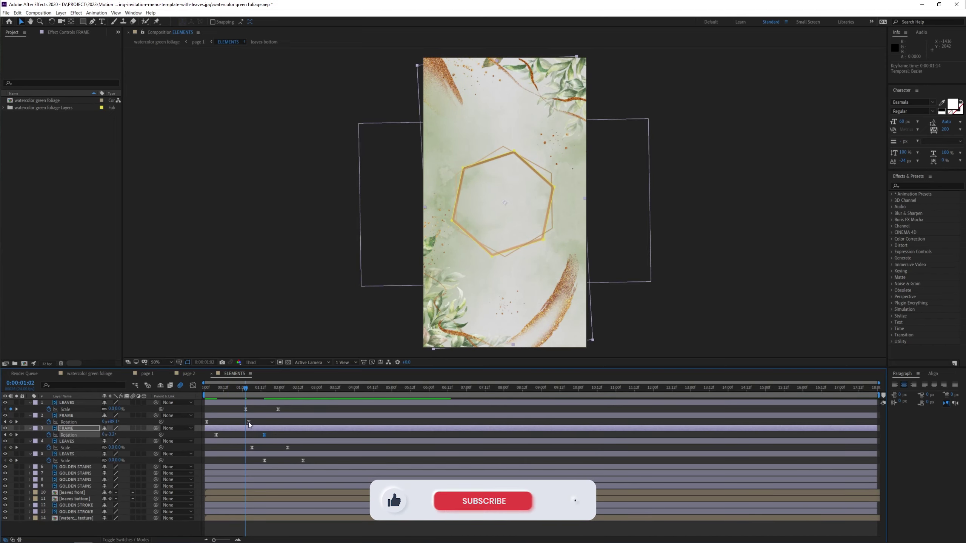
Step: Delay the end of both frames' rotation and preview the result
left_click_drag(259, 422, 270, 422)
key("space")
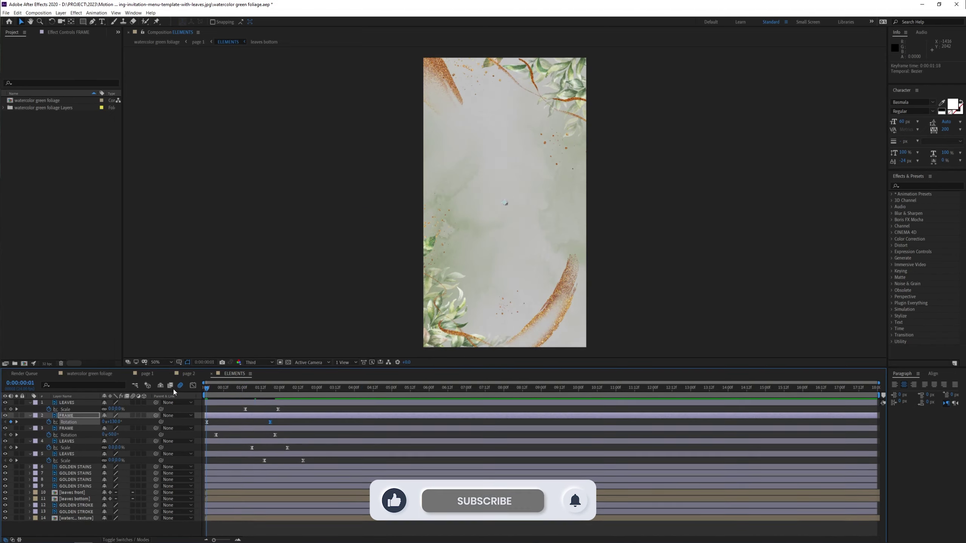
key("space")
key("ctrl+a")
Step: Search the effects presets for 'wiggle' and toggle layer visibility to identify the GOLDEN STAINS layers
key("u")
left_click(75, 435)
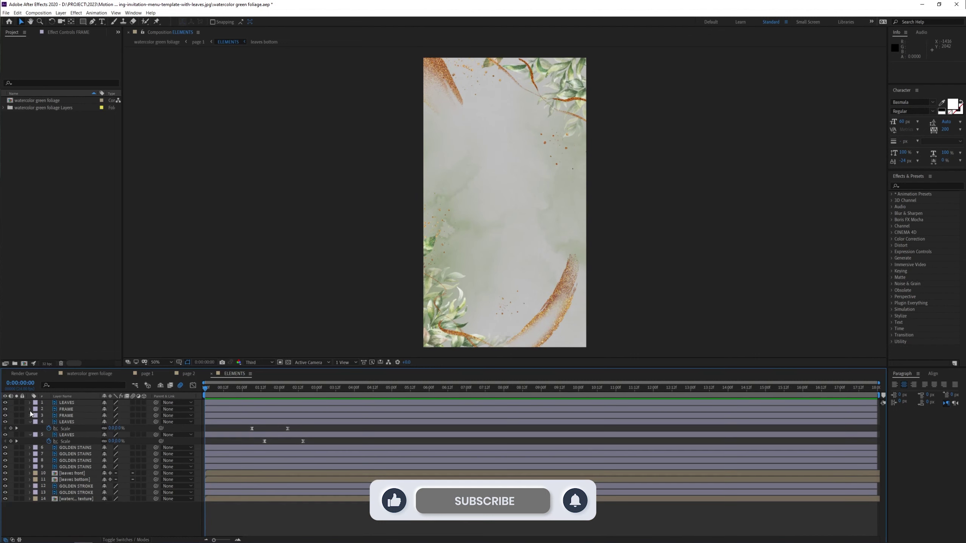
left_click(924, 186)
type("wiggle")
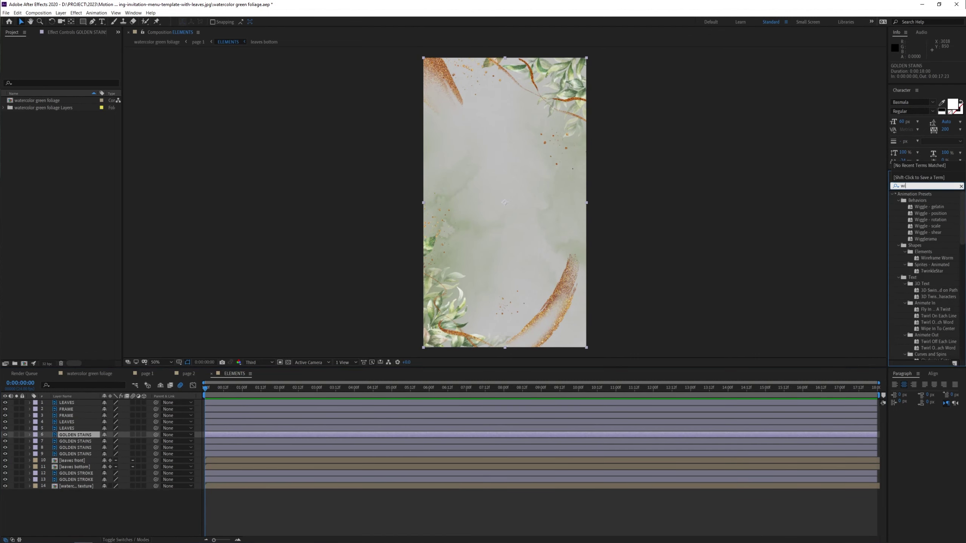
key("BackSpace")
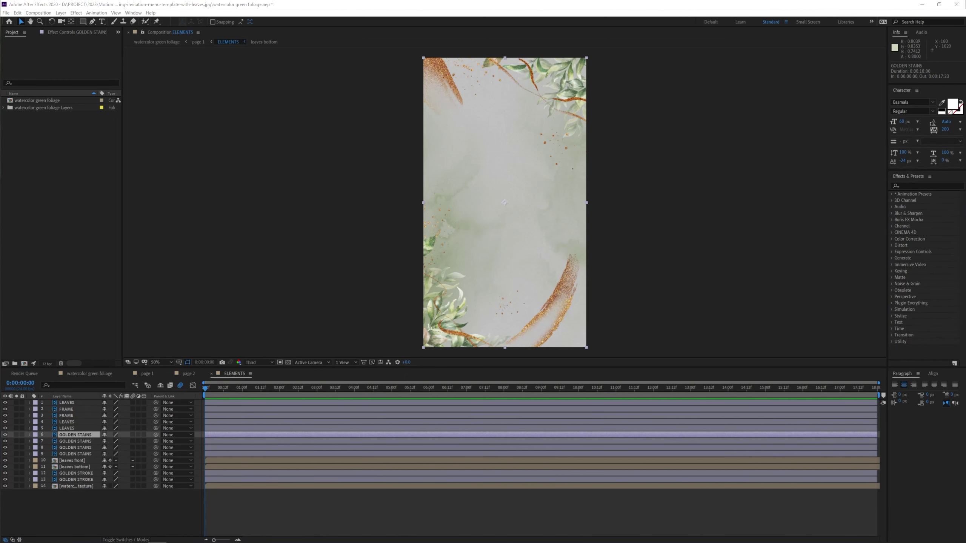
left_click(5, 436)
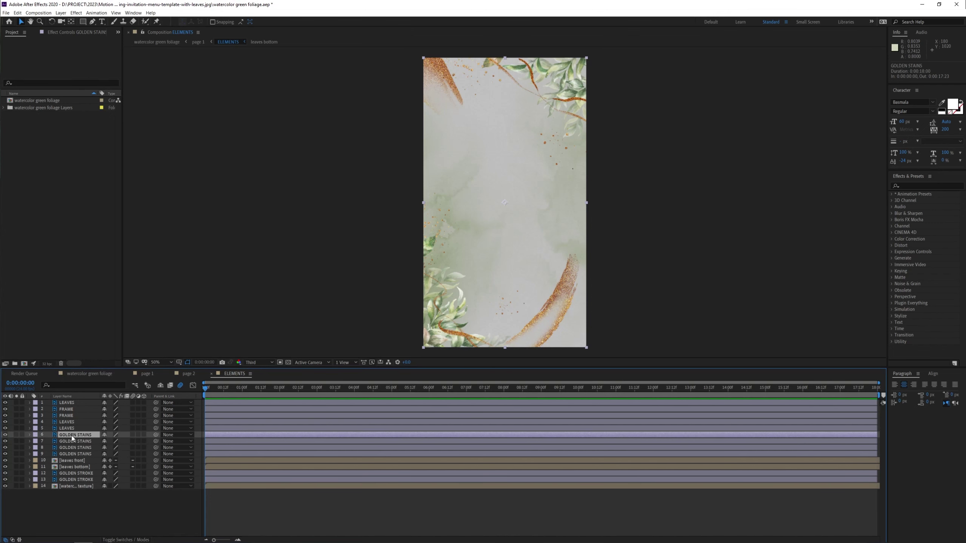
key("ctrl+Down")
key("ctrl+Down")
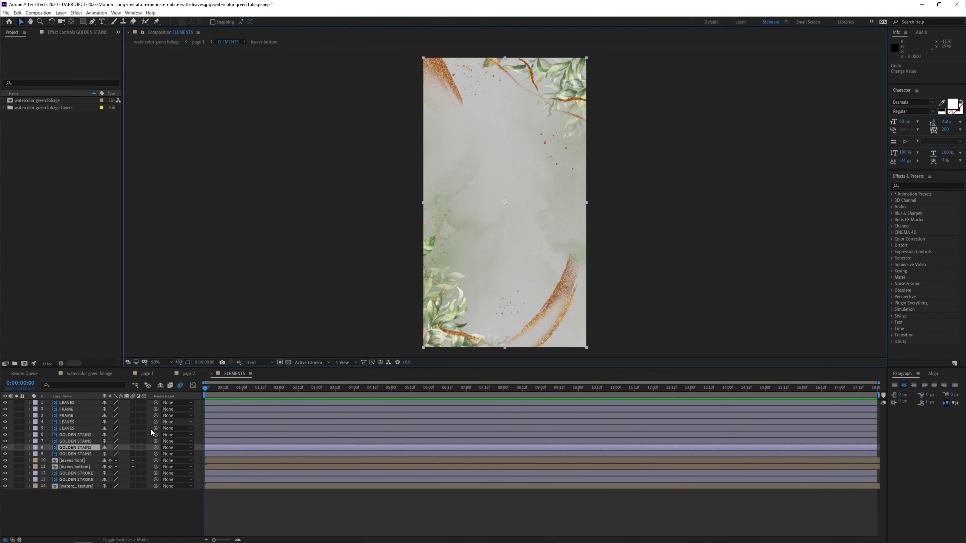
left_click(5, 461)
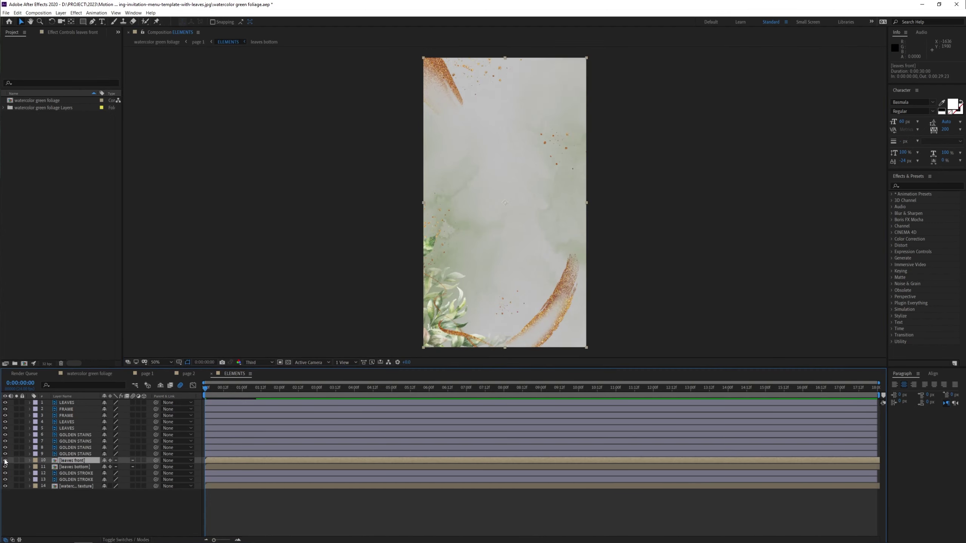
left_click(6, 461)
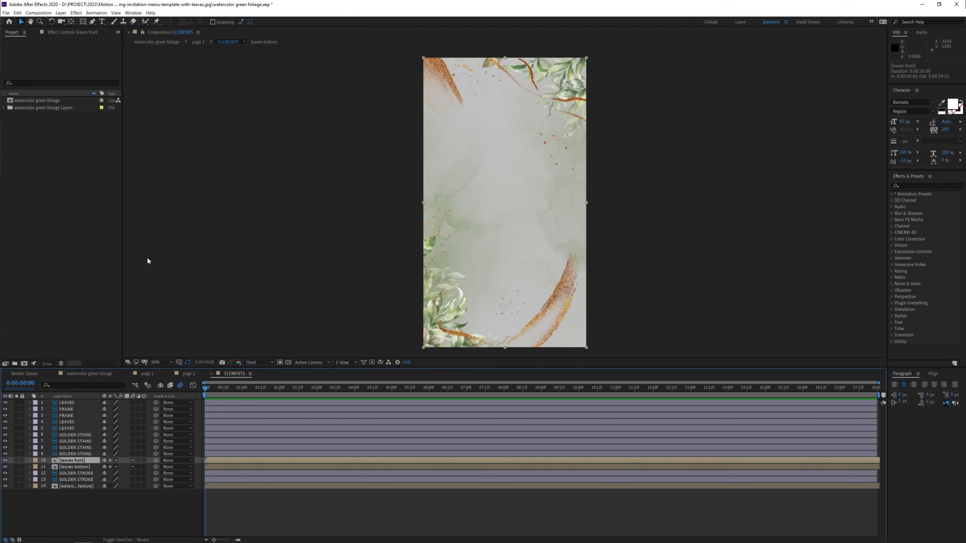
Step: Select all four GOLDEN STAINS layers and add Opacity keyframes at 1:11
left_click(76, 435)
left_click_drag(251, 390, 258, 388)
left_click(76, 454, "shift")
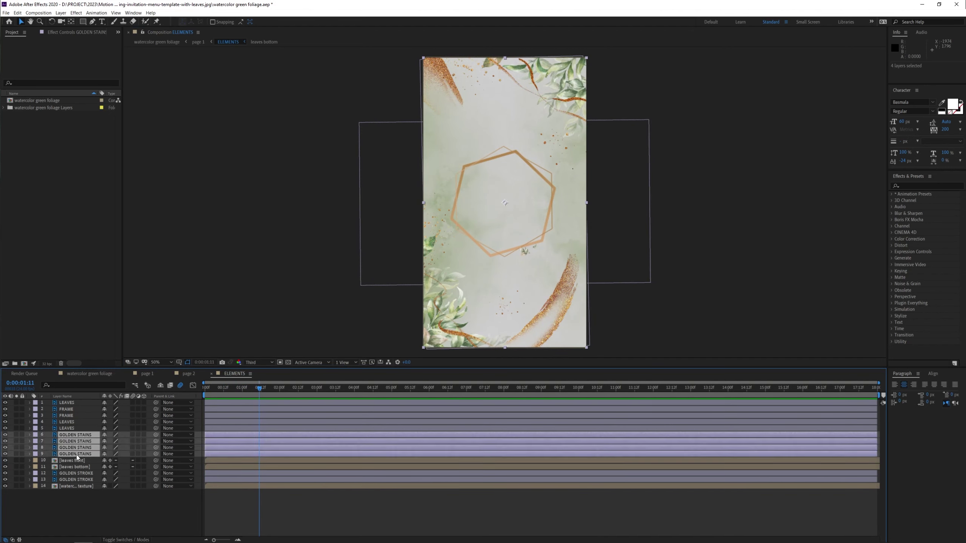
key("u")
key("k")
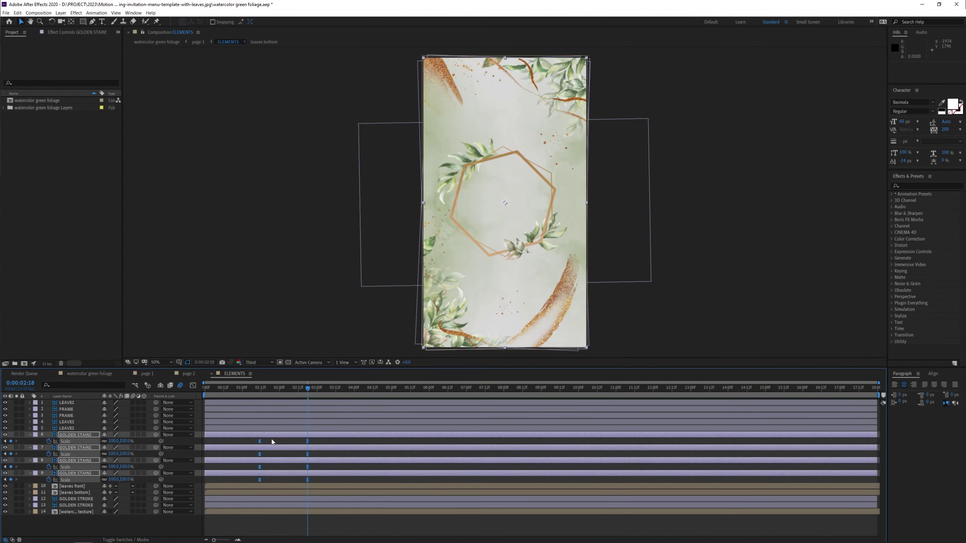
left_click(260, 388)
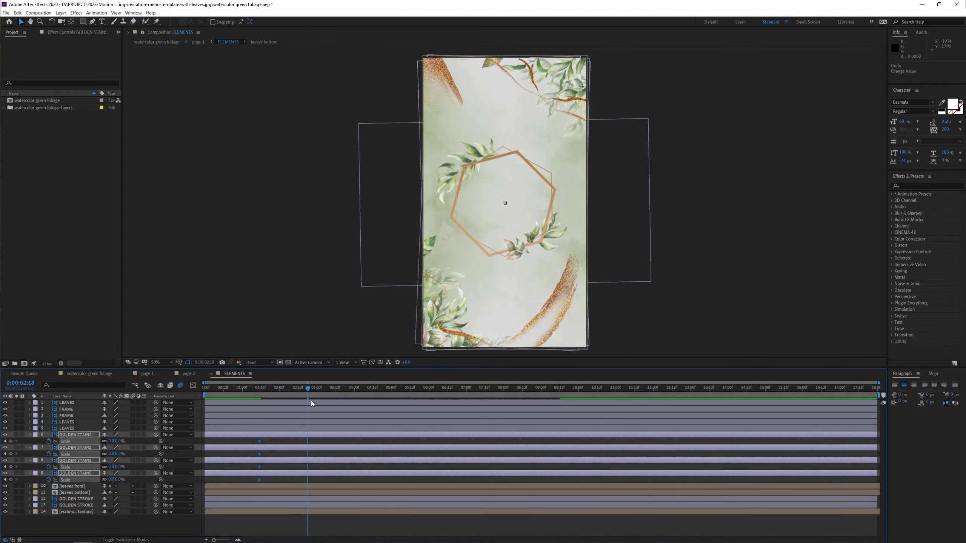
key("j")
key("t")
key("alt+shift+t")
Step: Set the stains' opacity to 0% at 1:11 and 100% at 2:15, with easy ease
left_click_drag(259, 393, 303, 388)
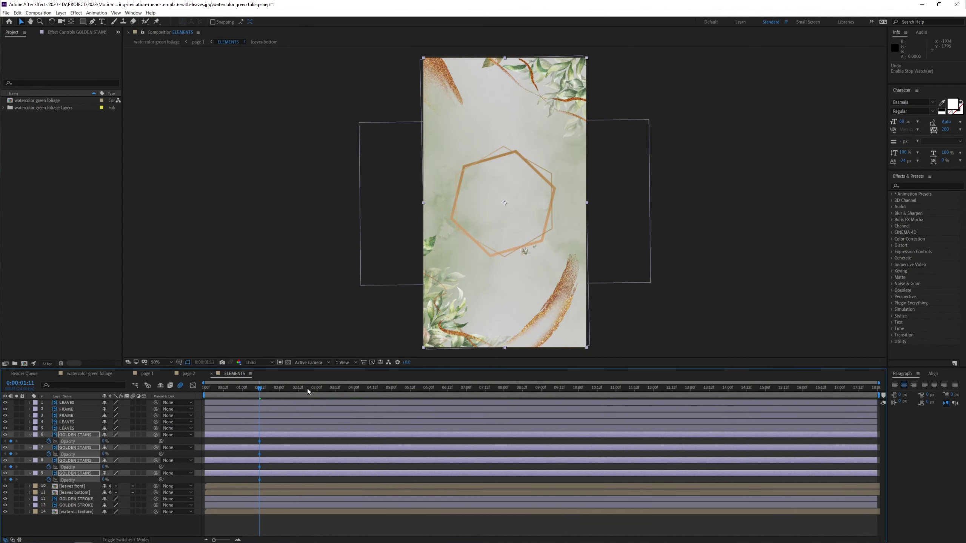
left_click(106, 441)
type("0")
key("Return")
left_click(105, 442)
type("100")
key("Return")
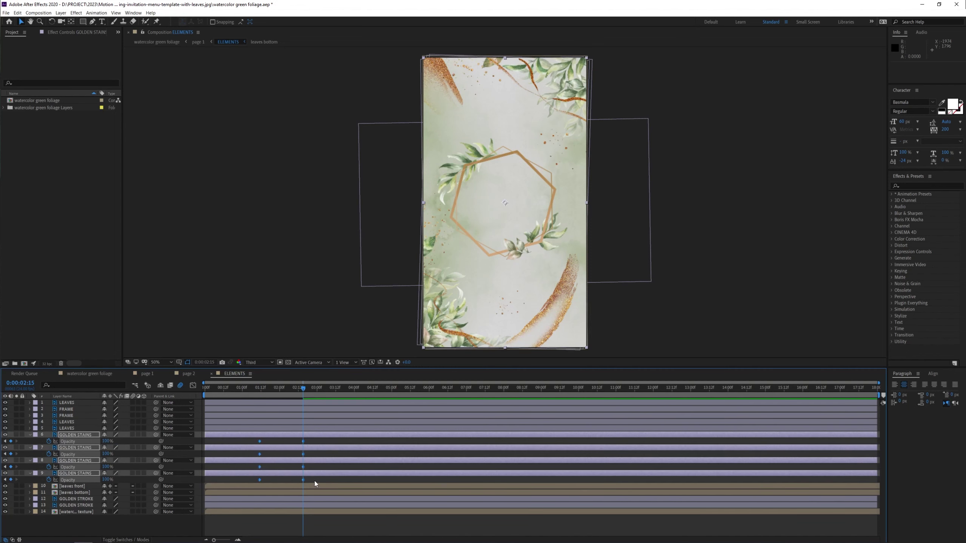
left_click_drag(315, 481, 251, 438)
key("F9")
Step: Add a wiggle(2,50) expression and move it onto the stains' Position property
left_click(49, 441, "alt")
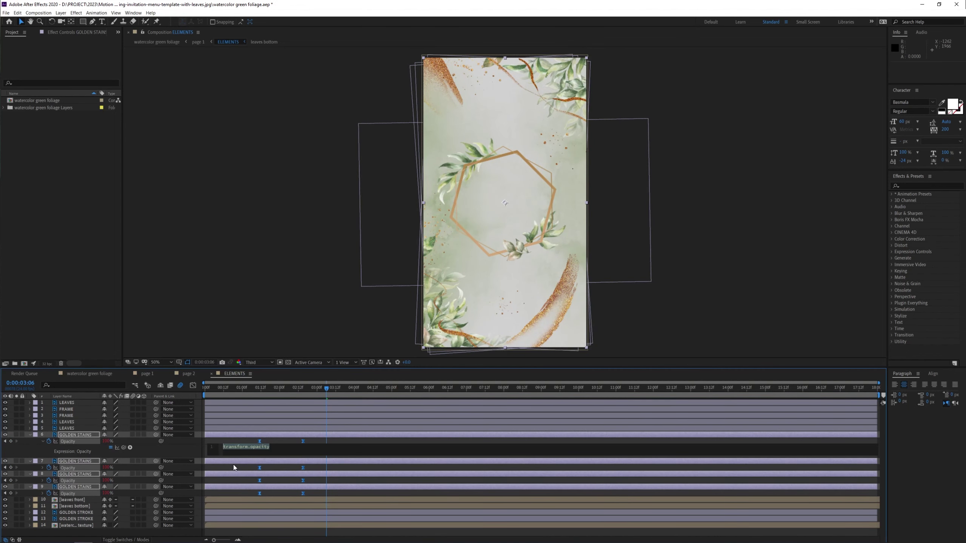
type("wiggle(2,50)")
left_click(234, 465)
key("space")
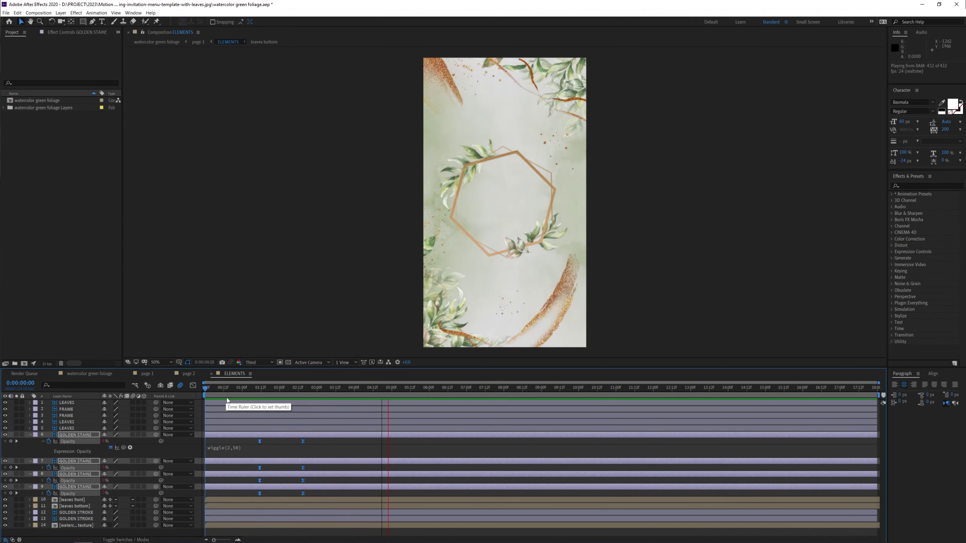
key("space")
key("p")
left_click(85, 442)
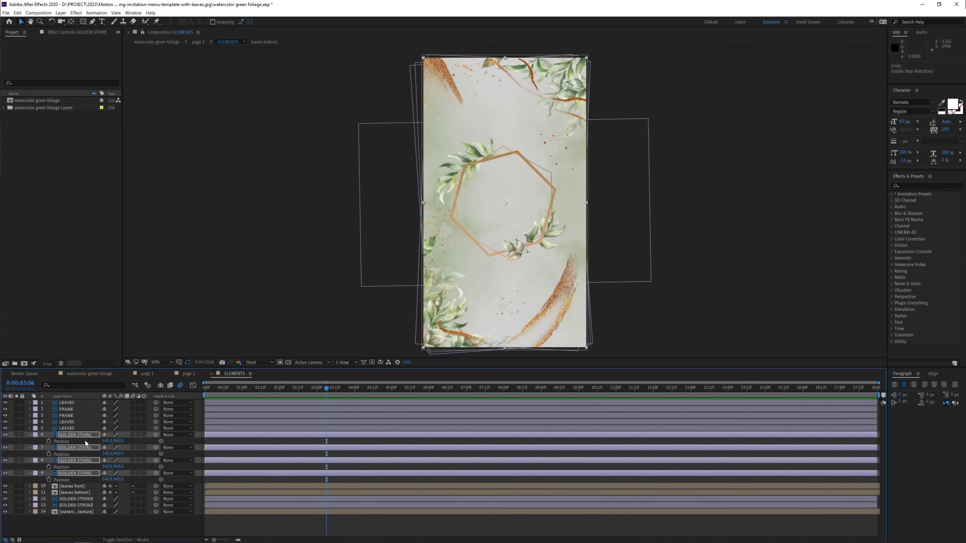
type("wiggle(2,50)")
key("space")
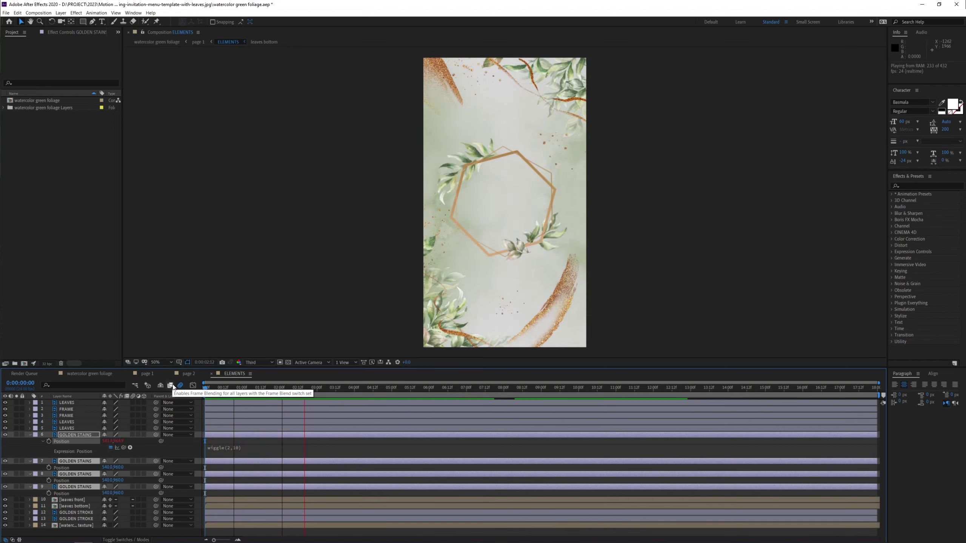
Step: Change the wiggle amount so the expression reads wiggle(2,2)
double_click(250, 447)
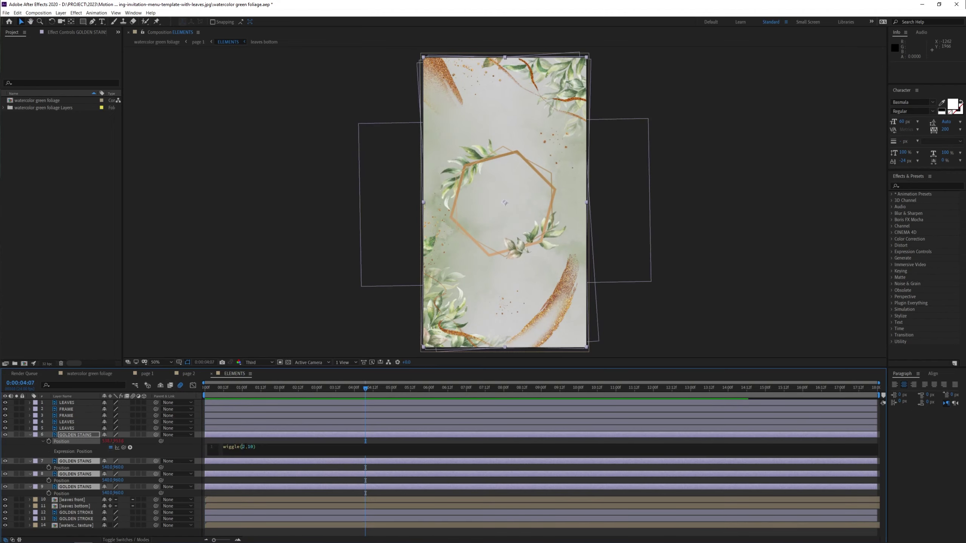
type("5")
key("BackSpace")
type("2")
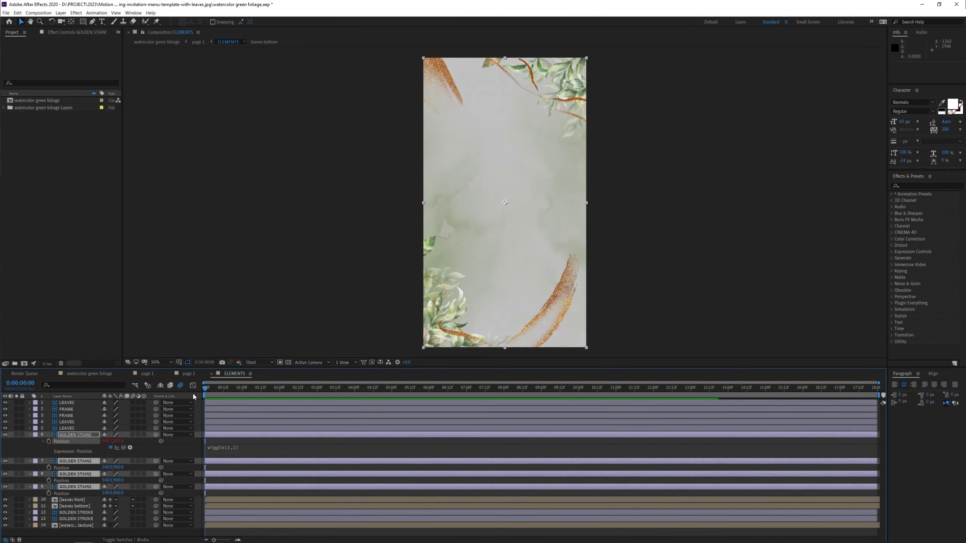
left_click(234, 393)
mouse_move(234, 395)
left_mouse_down()
mouse_move(184, 392)
mouse_move(380, 392)
left_mouse_up()
Step: Copy only the wiggle expression and paste it onto the other GOLDEN STAINS layers
right_click(80, 435)
right_click(61, 442)
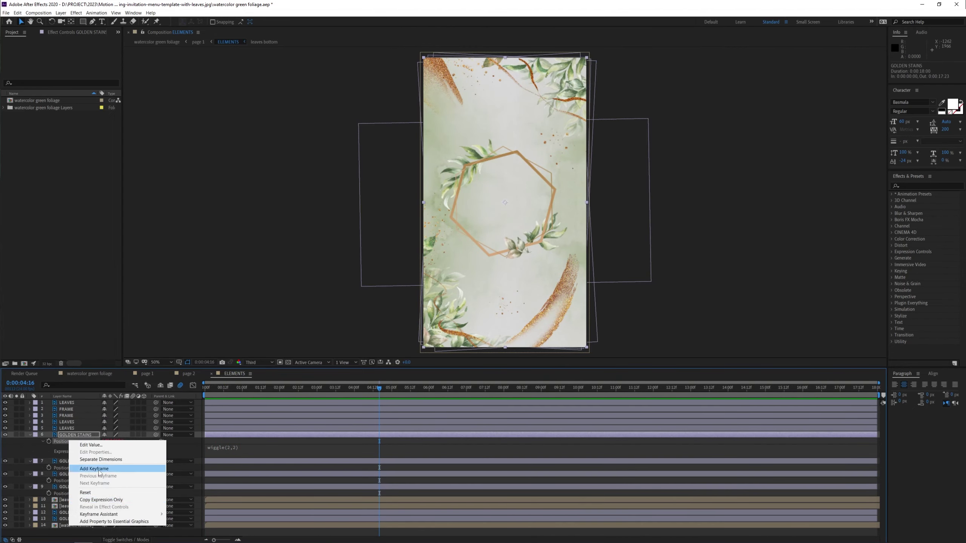
left_click(95, 468)
key("ctrl+v")
key("Home")
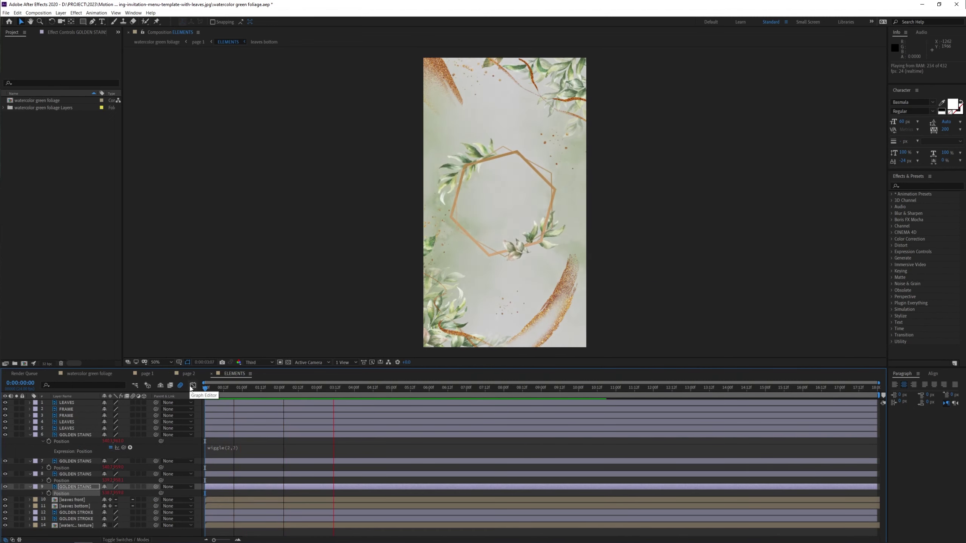
mouse_move(205, 387)
left_mouse_down()
mouse_move(424, 388)
mouse_move(220, 389)
left_mouse_up()
left_click(61, 461)
Step: Open the leaves front precomp and inspect the GOLDEN LINE layer's options
double_click(219, 460)
left_click(217, 403)
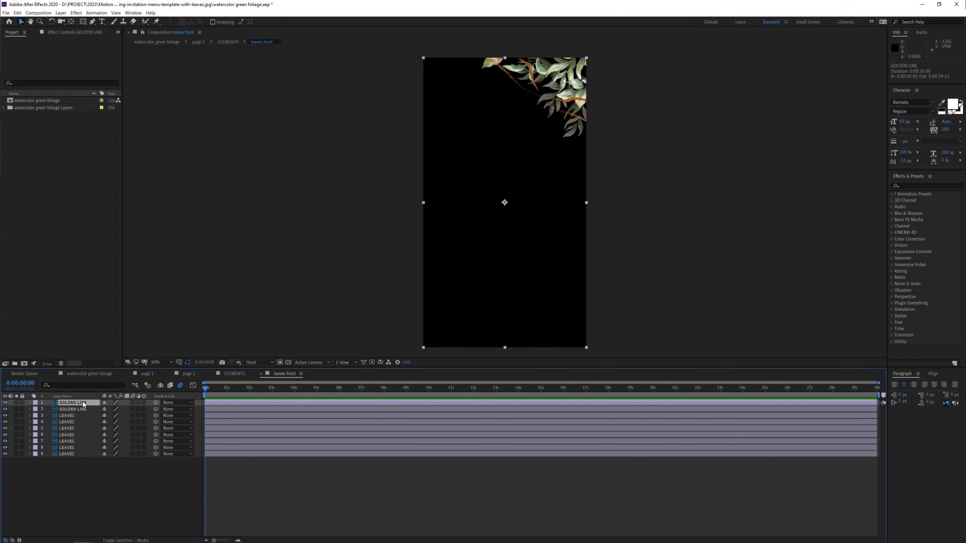
right_click(81, 403)
left_click(130, 491)
key("Home")
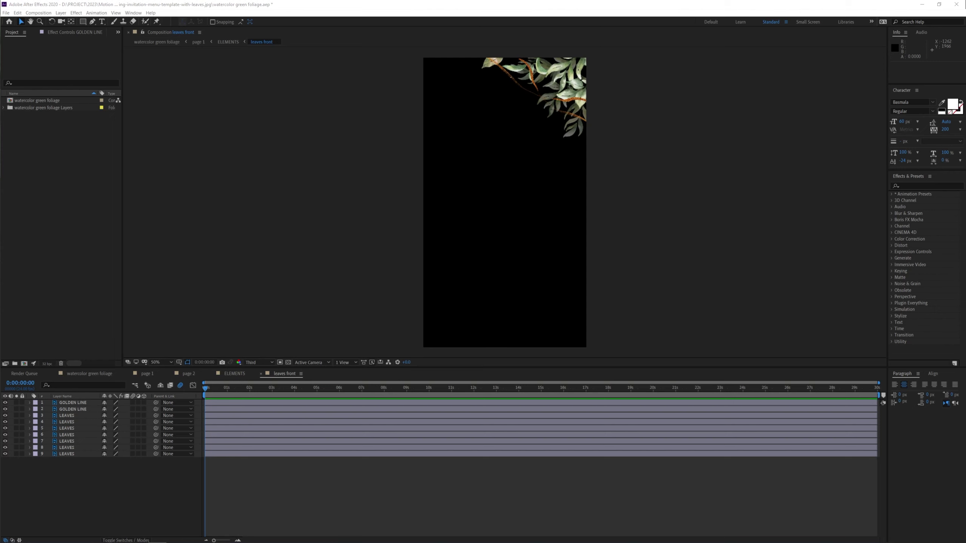
Step: Confirm the leaves front Composition Settings and view the GOLDEN LINE layer on its own
left_click(38, 13)
left_click(46, 29)
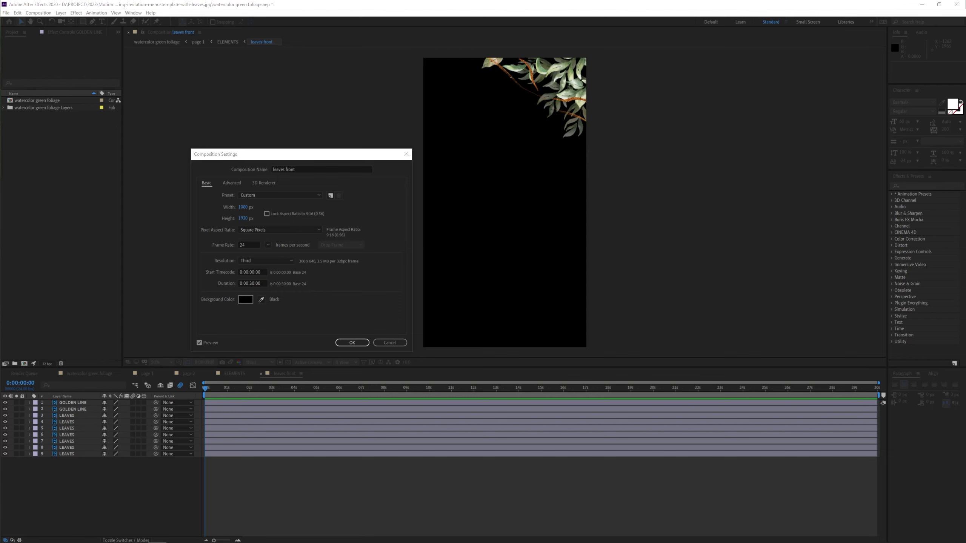
key("Return")
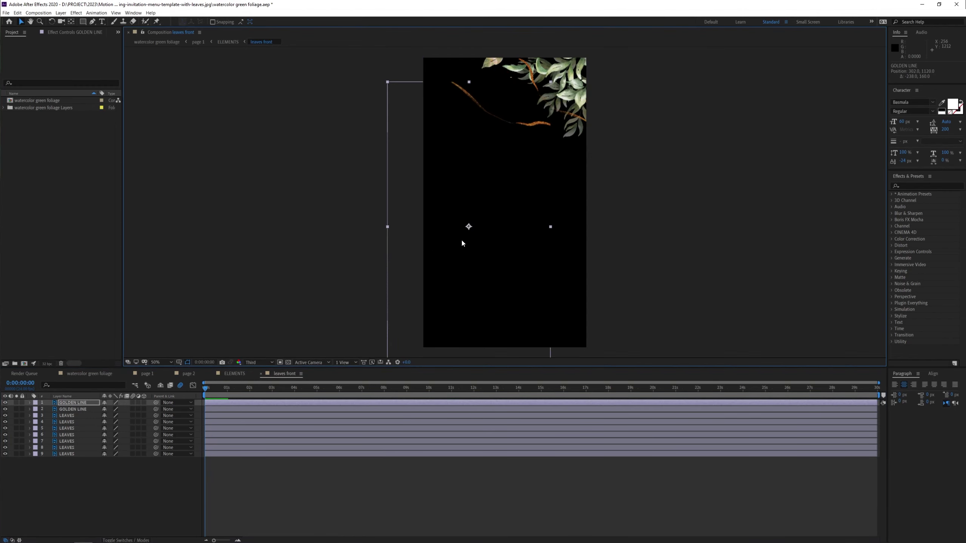
right_click(70, 403)
left_click(175, 352)
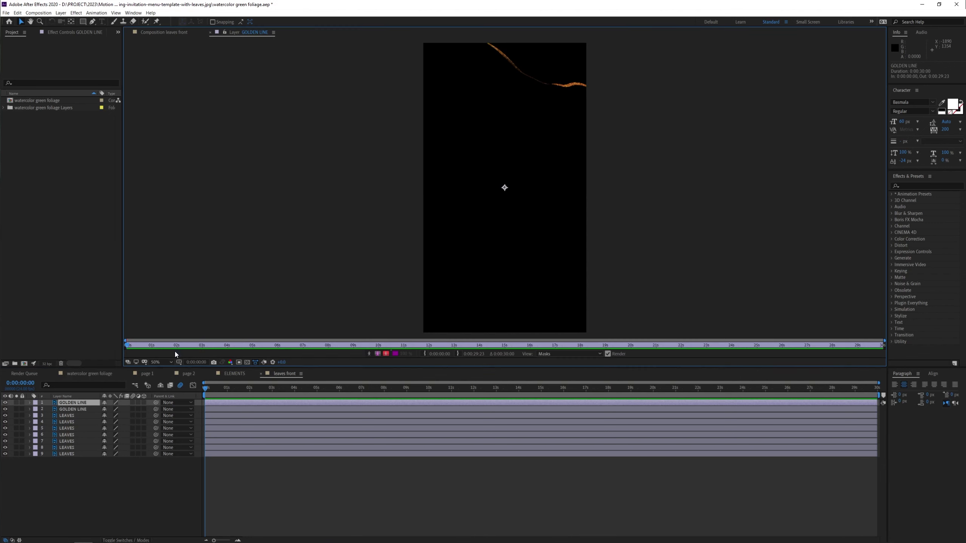
left_click(211, 32)
right_click(73, 403)
Step: Reveal the GOLDEN LINE layer's source file in the Project panel
mouse_move(118, 300)
left_click(194, 296)
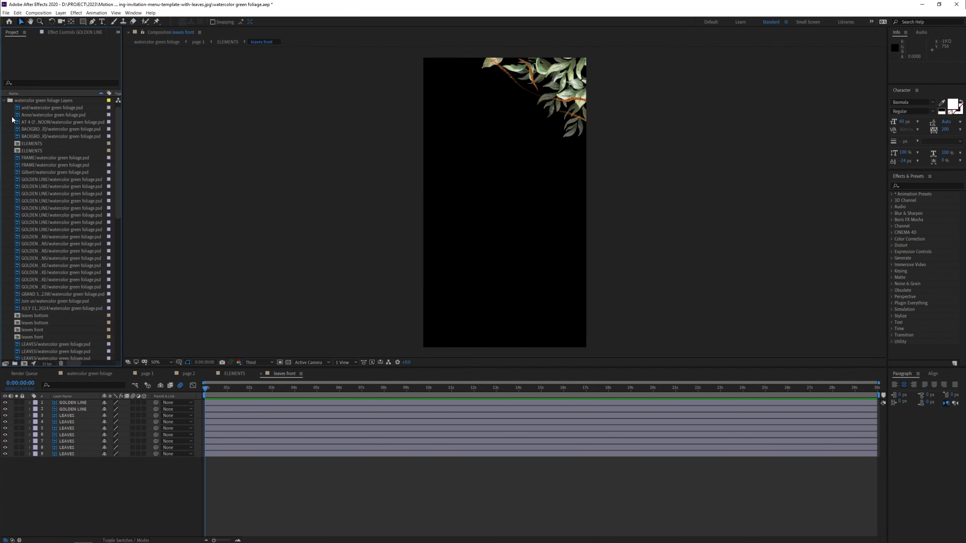
scroll(102, 202, "up", 3)
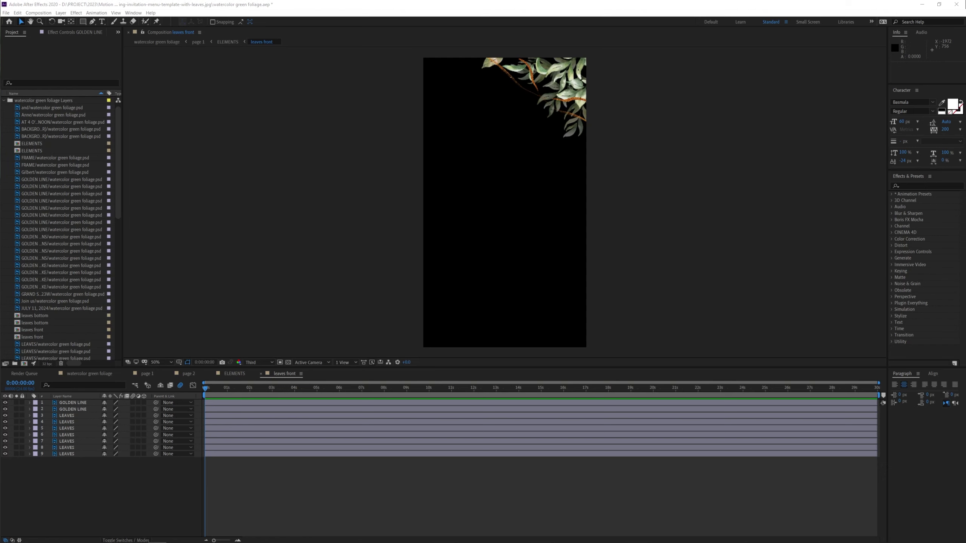
Step: Import watercolor green foliage.psd as a composition and open ELEMENTS
right_click(44, 165)
left_click(145, 194)
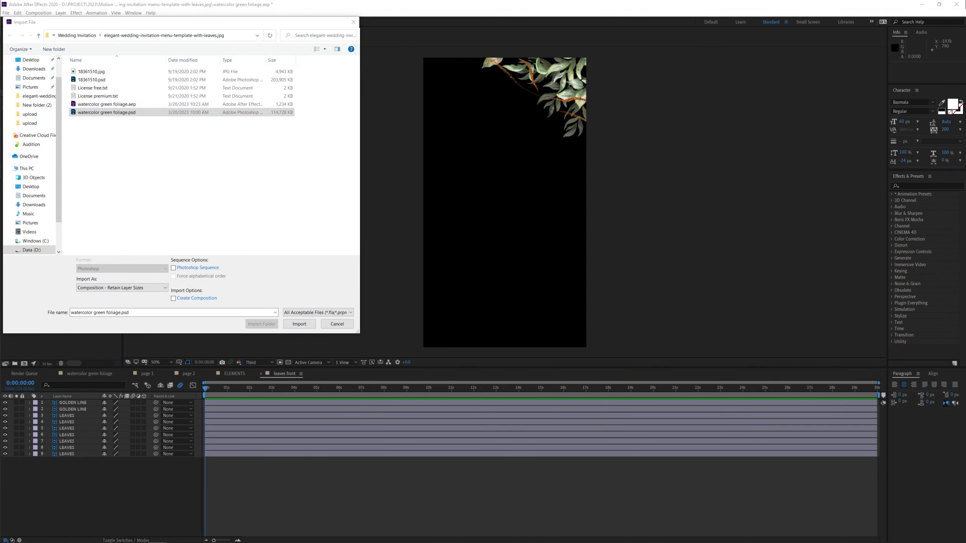
key("Return")
key("Return")
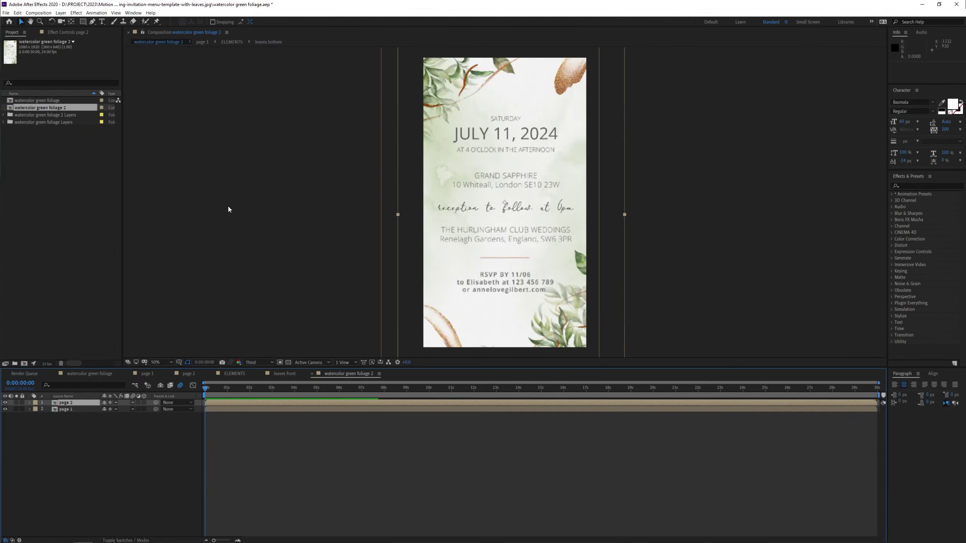
left_click(235, 373)
Step: Paste the copied scale and rotation keyframes onto the FRAME layer
right_click(80, 402)
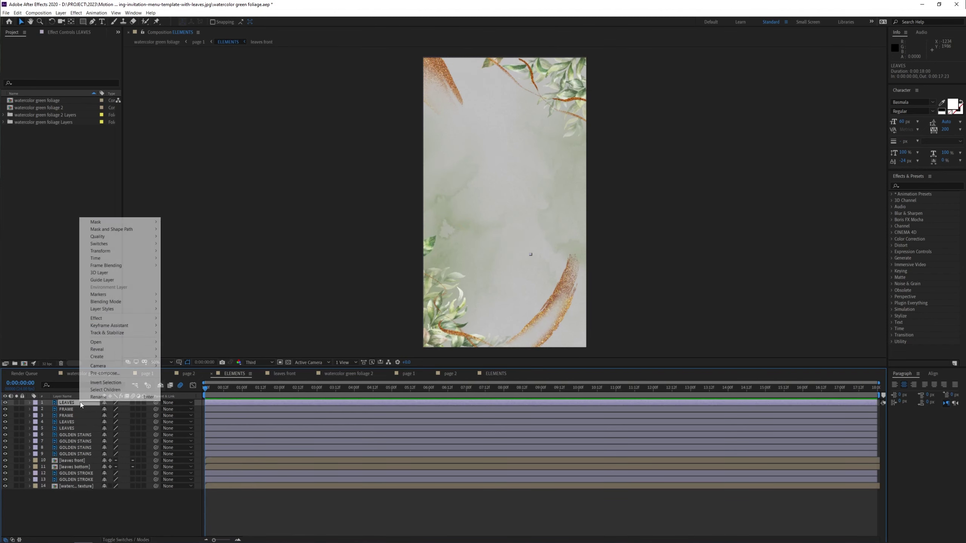
mouse_move(139, 311)
left_click(99, 272)
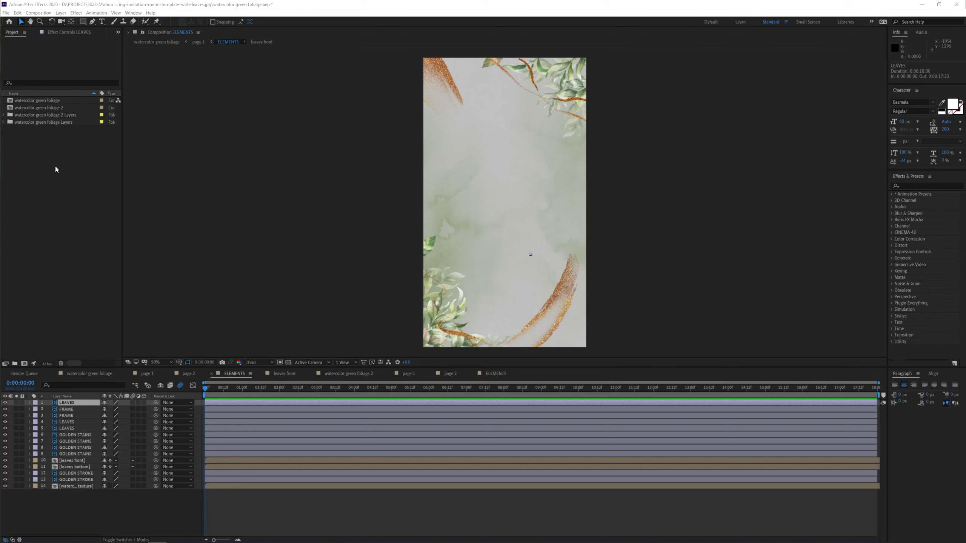
key("F3")
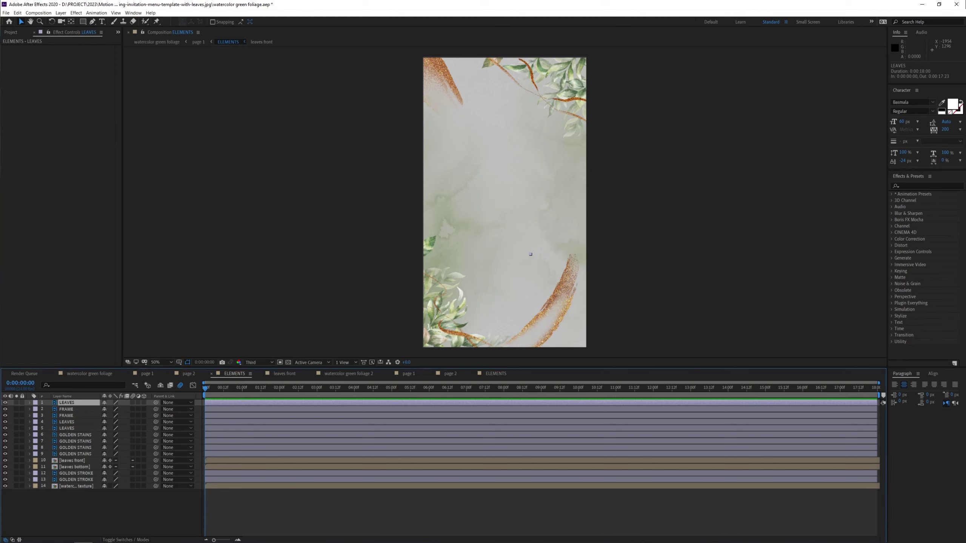
left_click(33, 405)
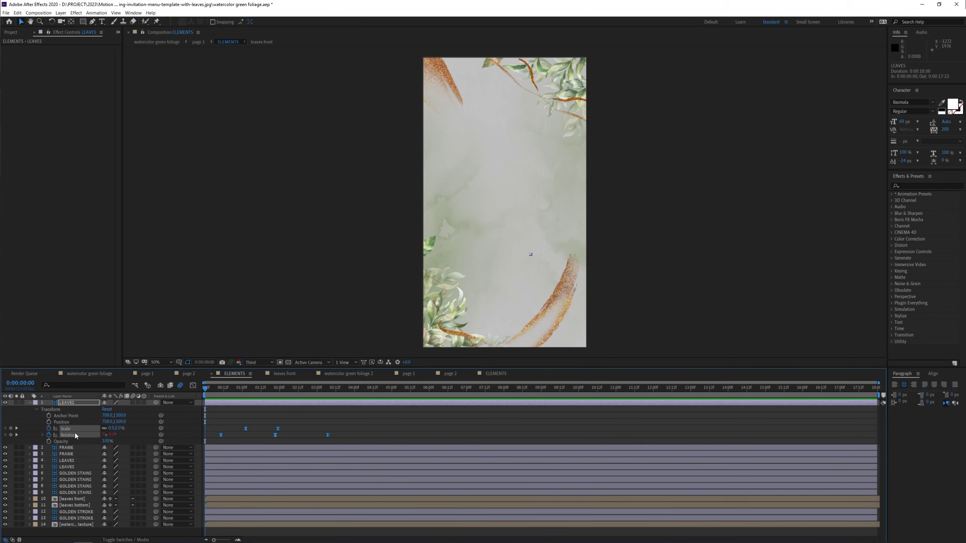
left_click(496, 373)
left_click(225, 374)
left_click(30, 411)
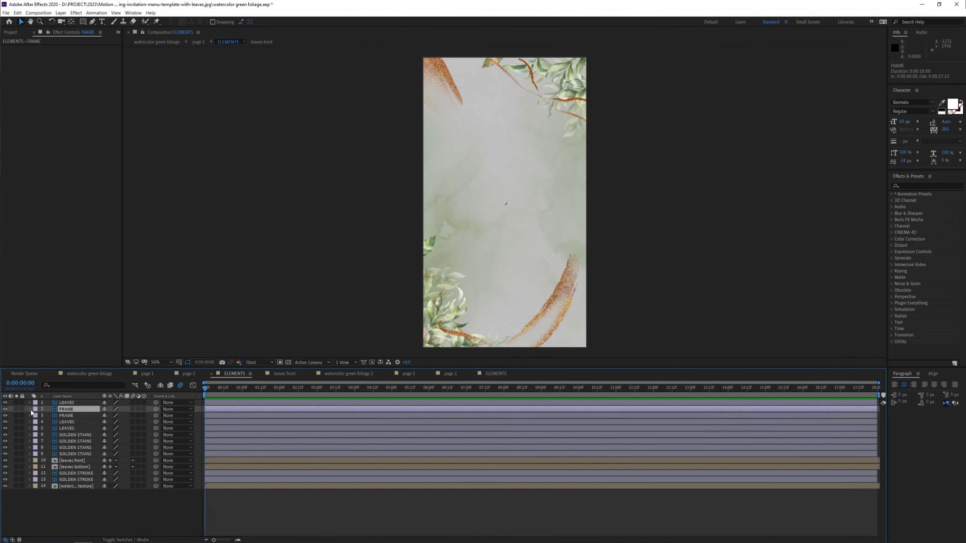
key("ctrl+v")
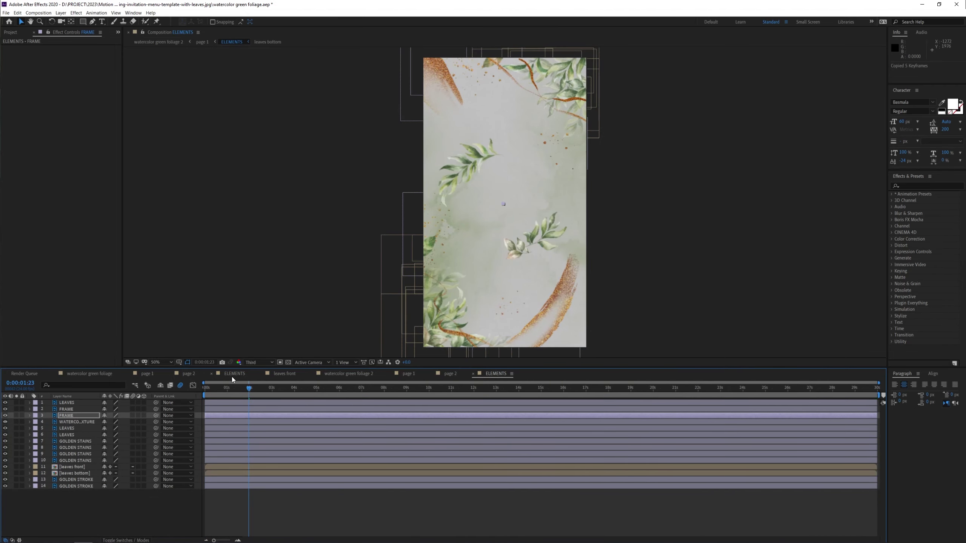
Step: Move WATERCOLOR TEXTURE in front of GOLDEN STROKE and paste LEAVES keyframes onto the second LEAVES layer
left_click_drag(84, 423, 86, 506)
left_click(237, 375)
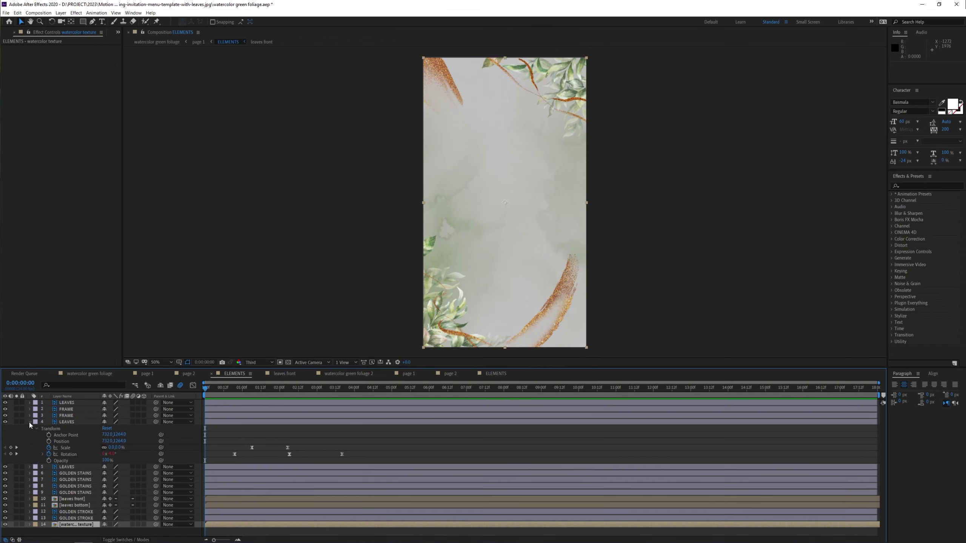
left_click(66, 428)
key("ctrl+v")
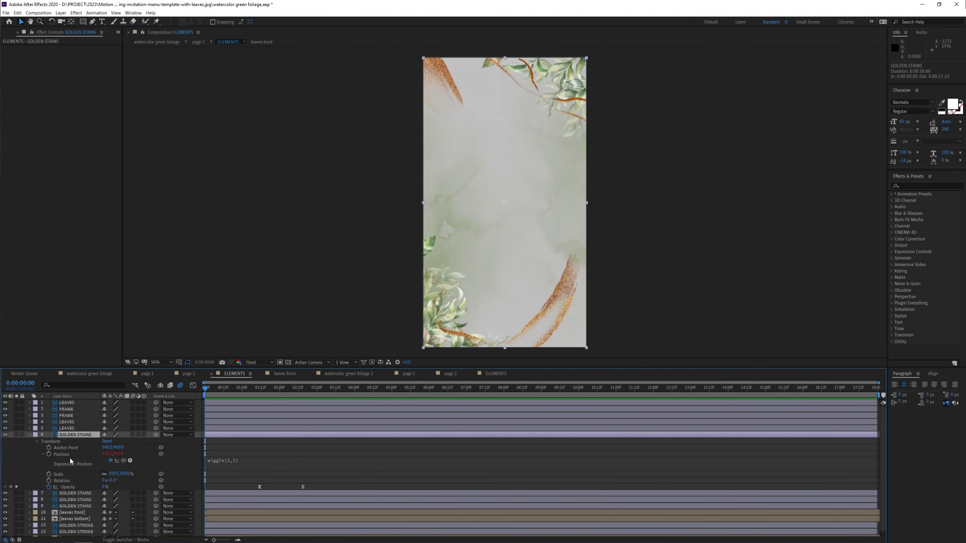
Step: Copy the GOLDEN STAINS opacity keyframes onto the original GOLDEN STAINS layer
left_click(496, 373)
left_click(70, 436)
left_click(234, 374)
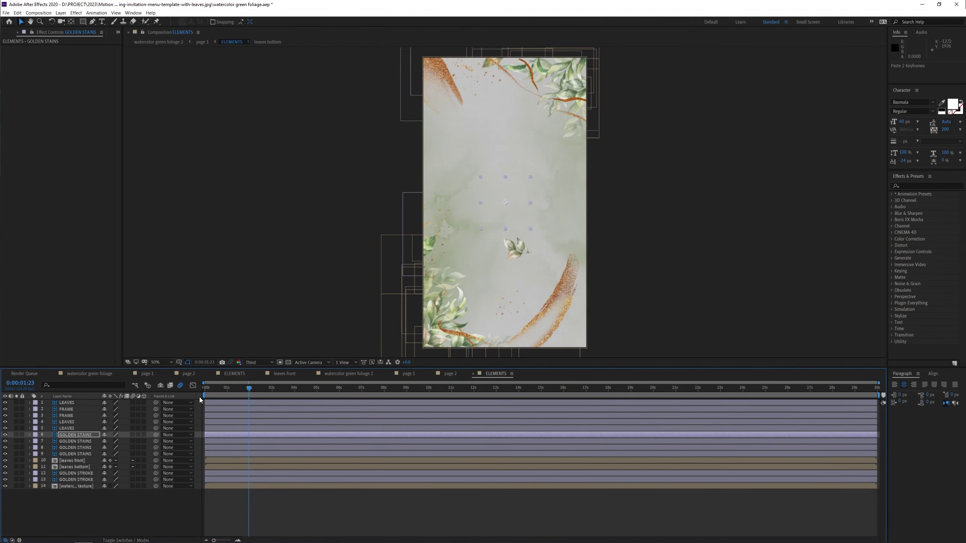
left_click(75, 435)
key("ctrl+v")
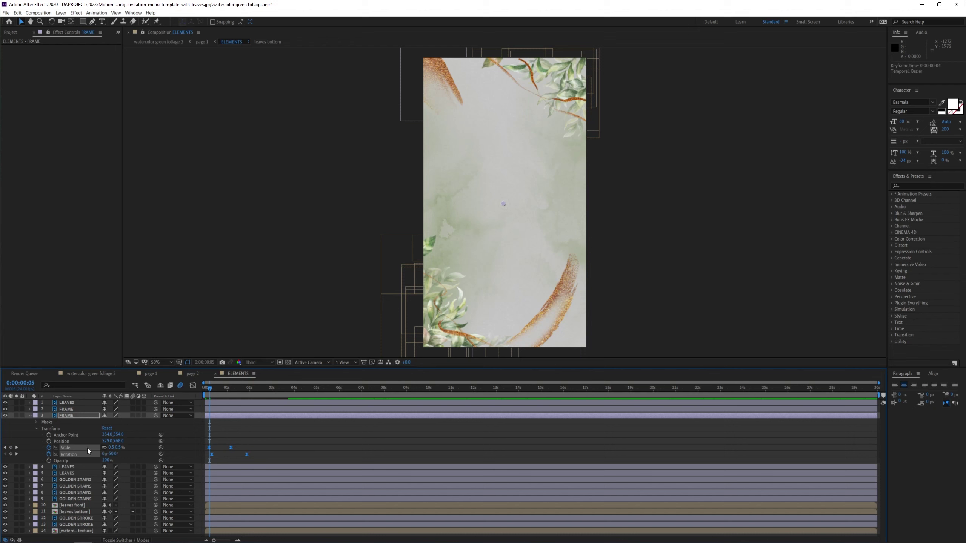
Step: Drag the fifth LEAVES layer's keyframes so its animation starts around 3 seconds
left_click_drag(215, 389, 233, 394)
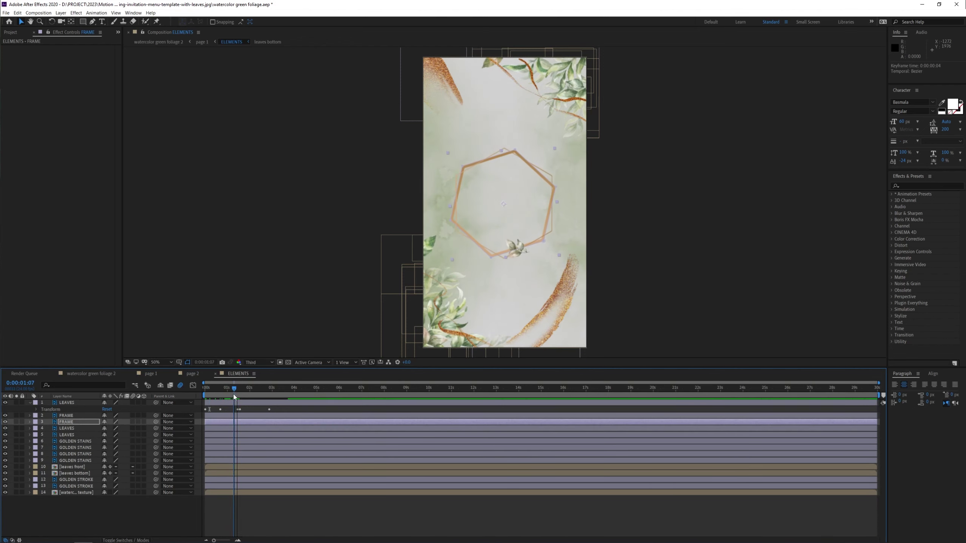
left_click(30, 402)
left_click(30, 422)
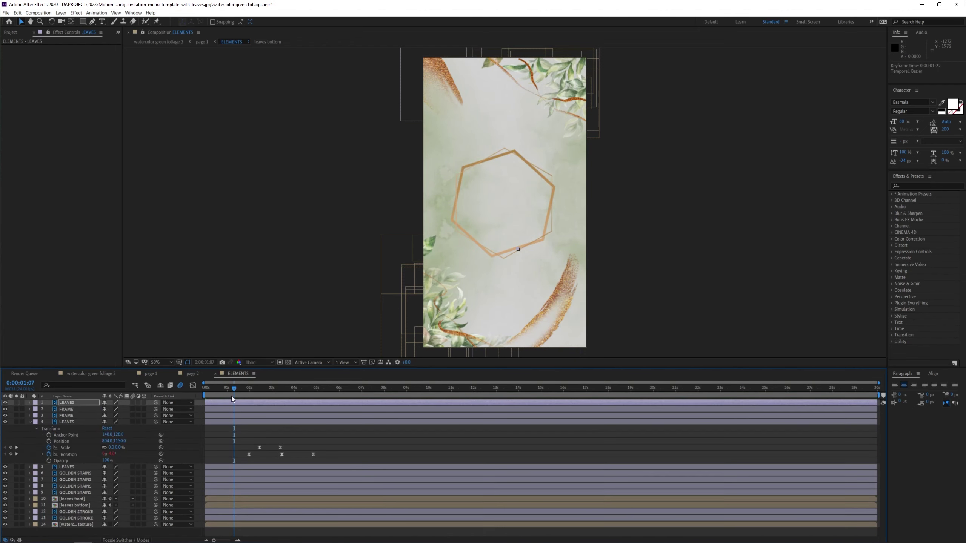
left_click(257, 449)
key("u")
left_click(267, 389)
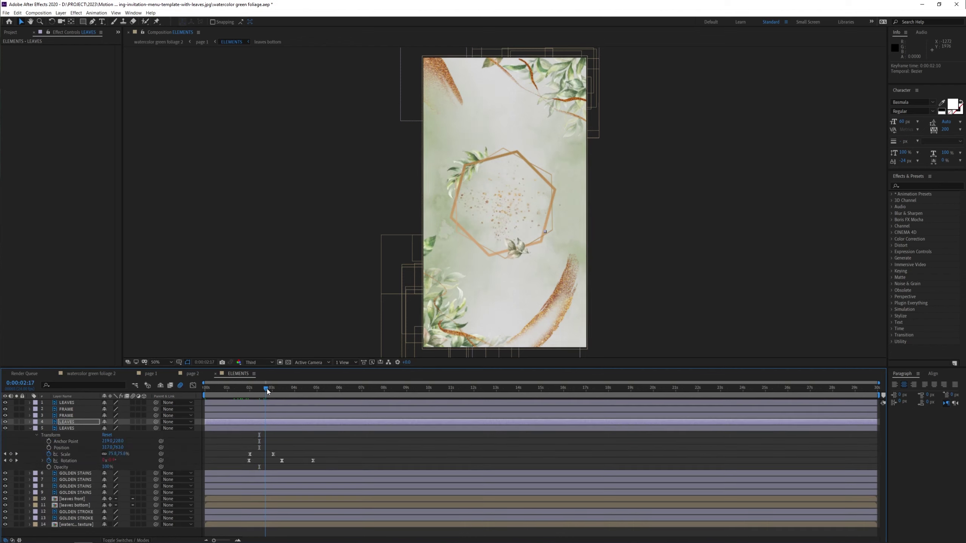
left_click_drag(338, 465, 273, 458)
left_click(260, 389)
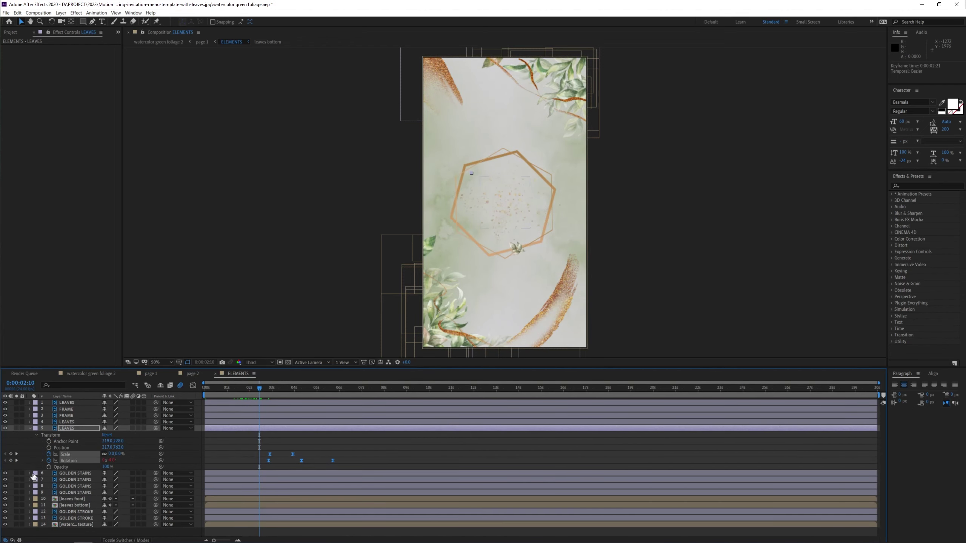
left_click(30, 428)
Step: Select the GOLDEN STAINS layers, reveal their transform properties and go to 0:00:02:20
left_click(76, 435)
left_click(75, 454, "shift")
left_click(29, 435)
left_click(36, 487)
left_click(37, 531)
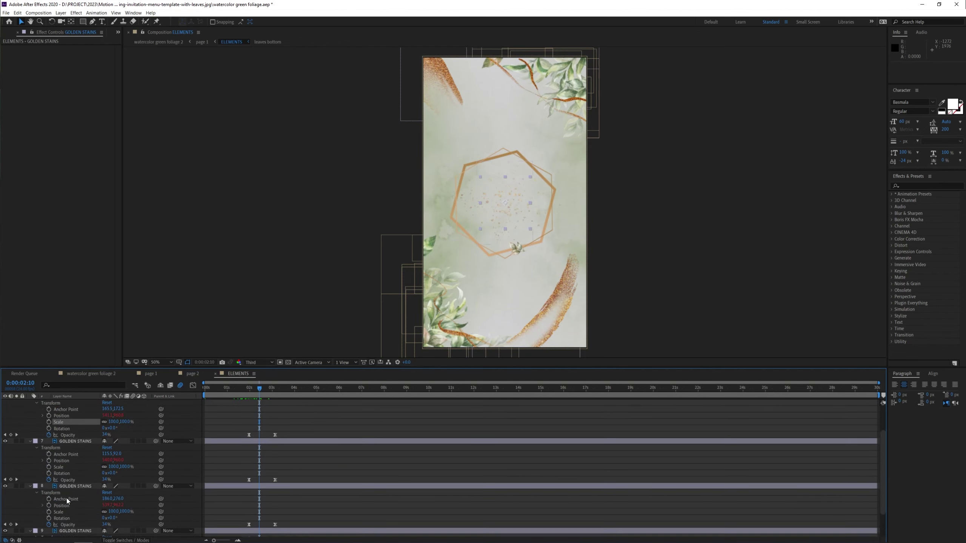
left_click(37, 512)
scroll(241, 416, "down", 2)
scroll(136, 430, "up", 2)
key("shift+Page_Down")
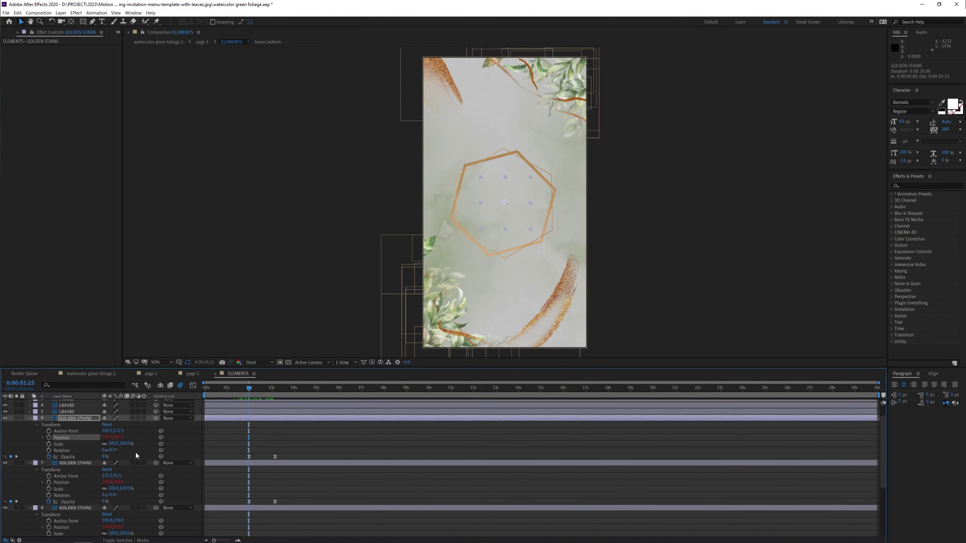
Step: Move the golden stains to new spots around the hexagon frame and preview the animation
left_click_drag(540, 206, 540, 204)
left_click(519, 245)
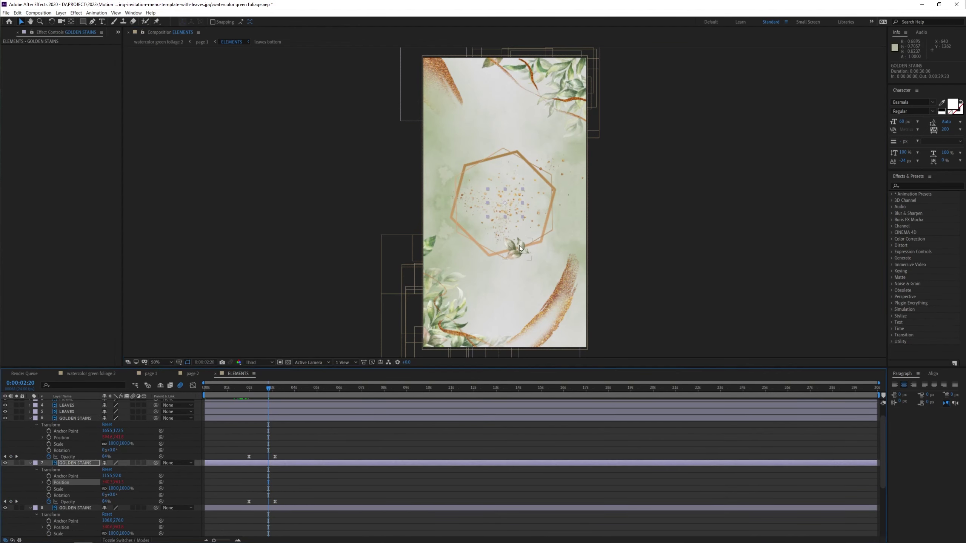
mouse_move(516, 268)
left_mouse_down()
mouse_move(482, 123)
mouse_move(417, 329)
left_mouse_up()
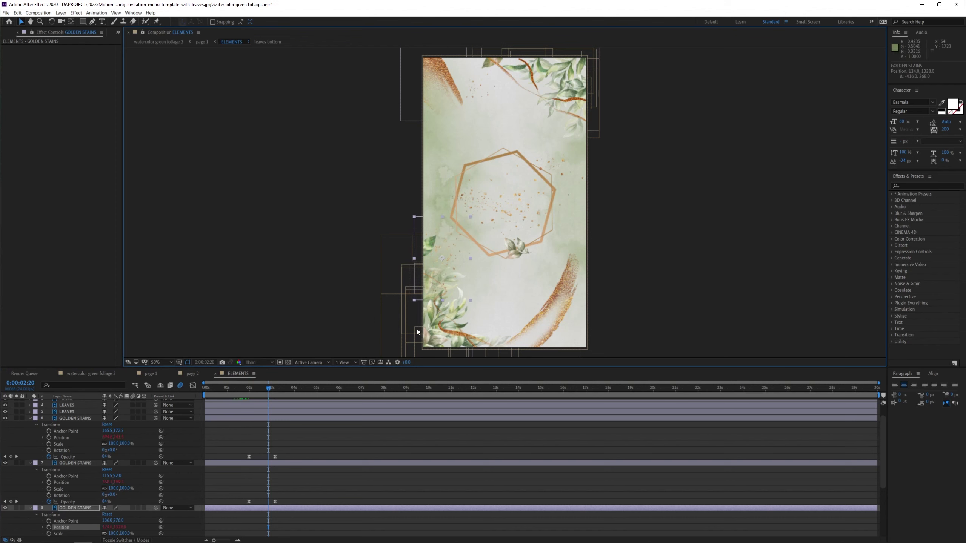
left_click_drag(493, 243, 589, 109)
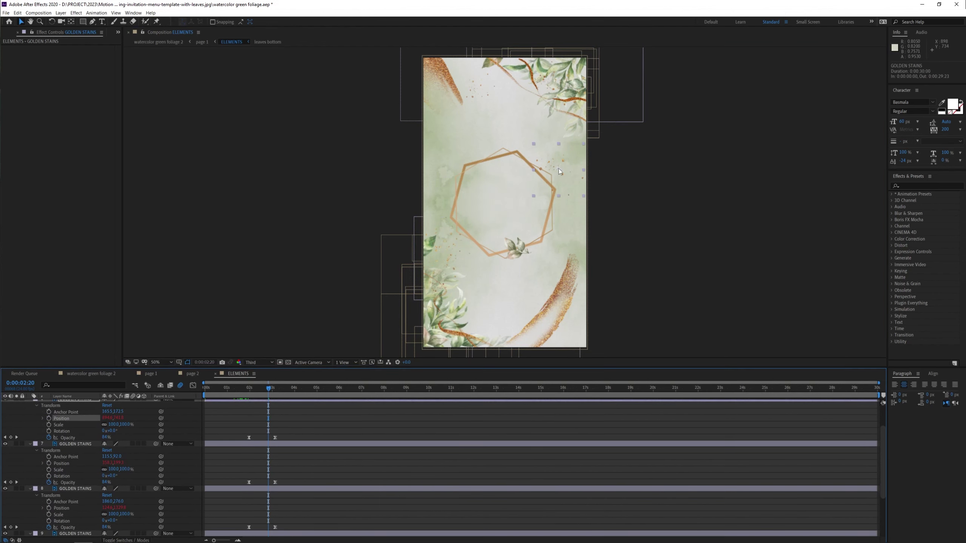
key("space")
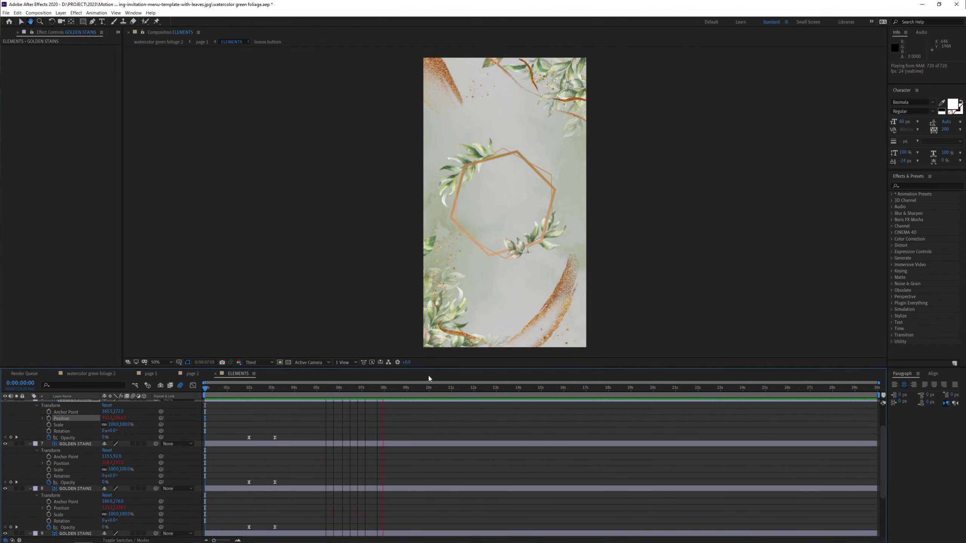
key("space")
Step: In leaves front, keyframe all LEAVES layers' Scale from 0 at frame 18 to 100
double_click(72, 460)
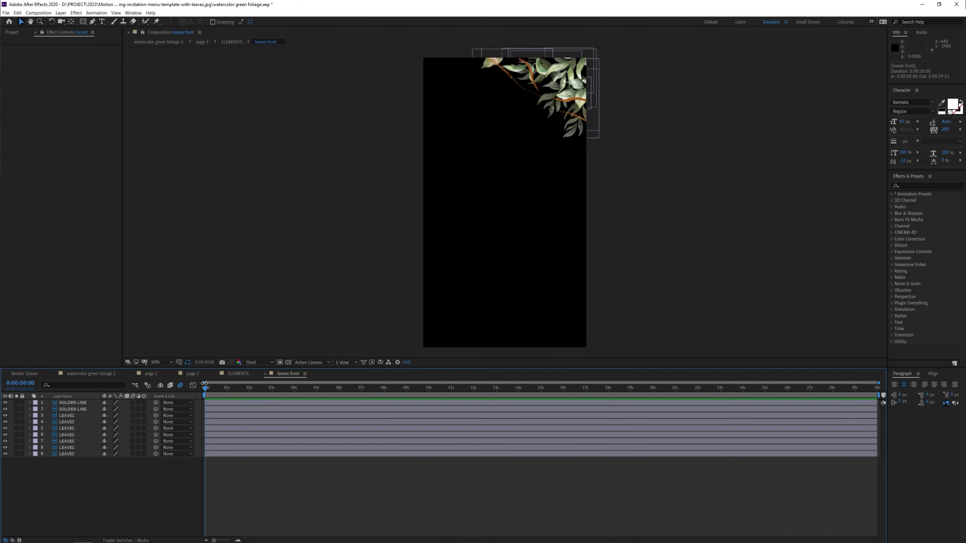
left_click(72, 415)
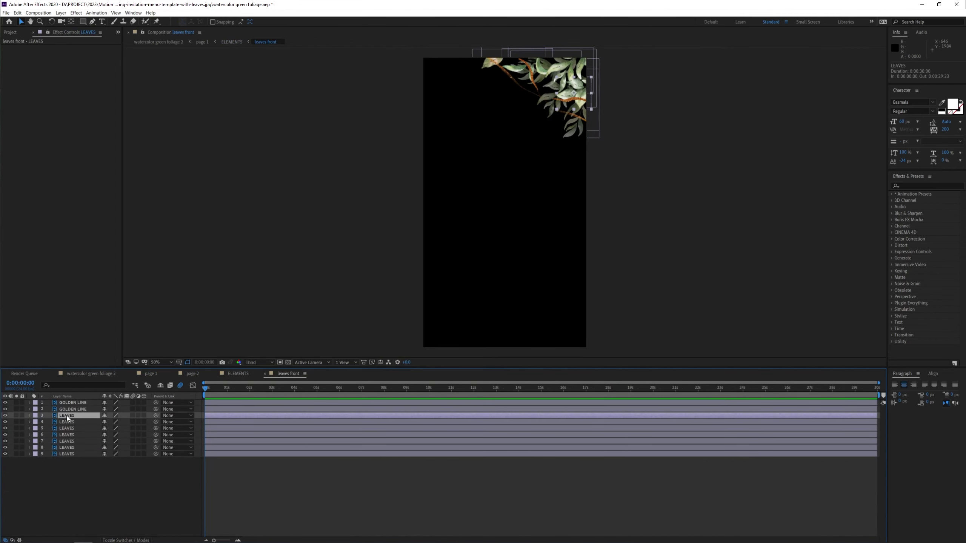
left_click(71, 454, "shift")
left_click_drag(244, 387, 222, 387)
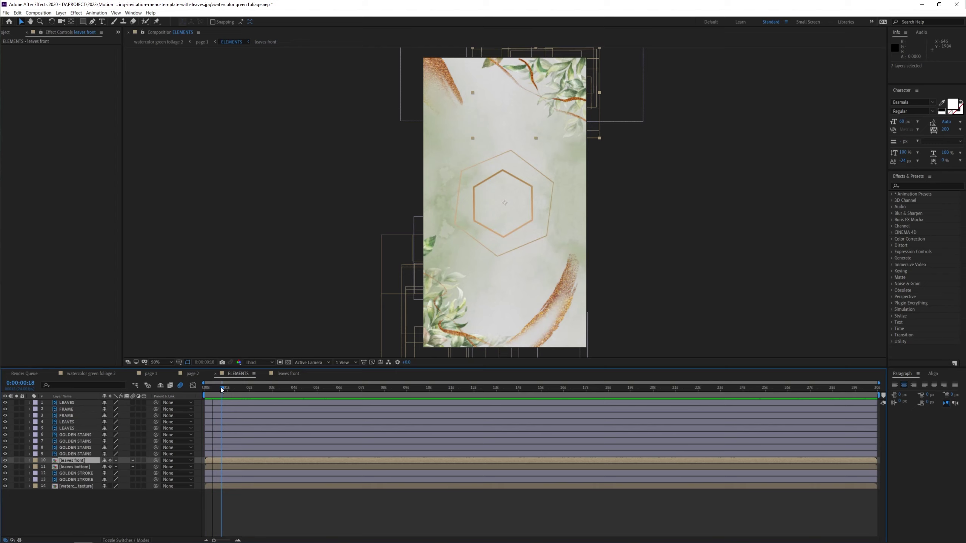
key("alt+shift+s")
left_click(114, 422)
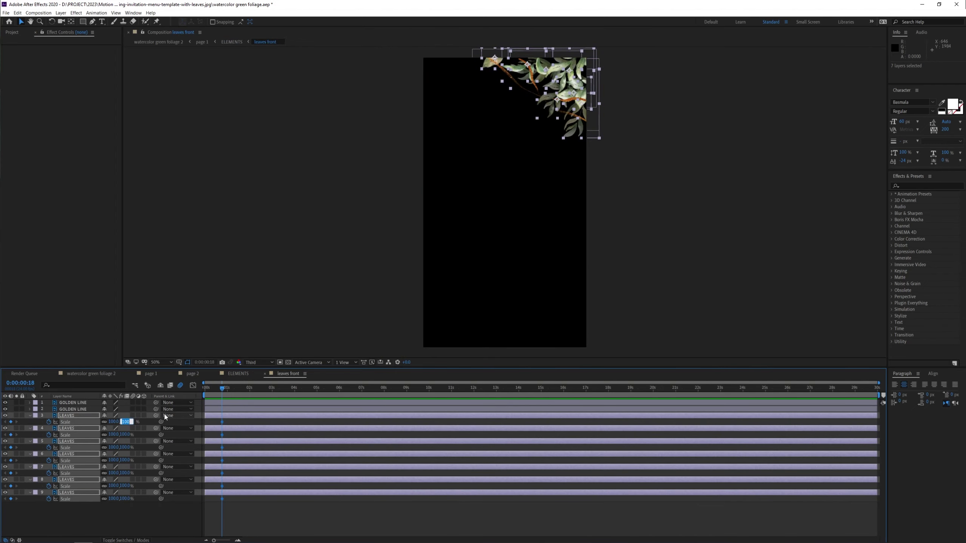
type("0")
key("Return")
left_click(271, 387)
left_click(114, 422)
type("100")
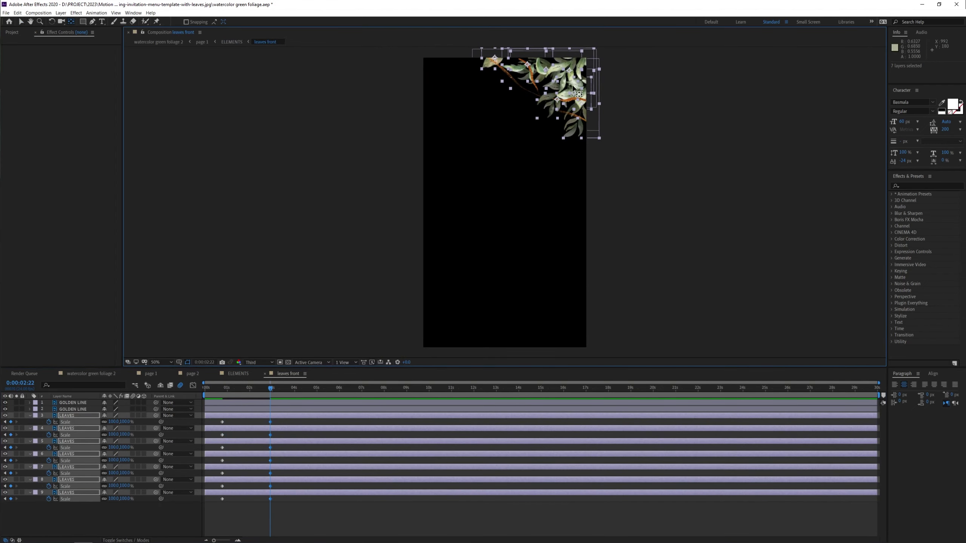
Step: Pull the 100% Scale keyframes earlier and apply Easy Ease to all Scale keyframes
key("space")
left_click(247, 506)
mouse_move(247, 503)
left_mouse_down()
mouse_move(274, 419)
mouse_move(252, 500)
mouse_move(212, 419)
left_mouse_up()
key("F9")
Step: Stagger the seven LEAVES layers' start times so they grow in one after another
left_click(589, 82)
key("ctrl+Down")
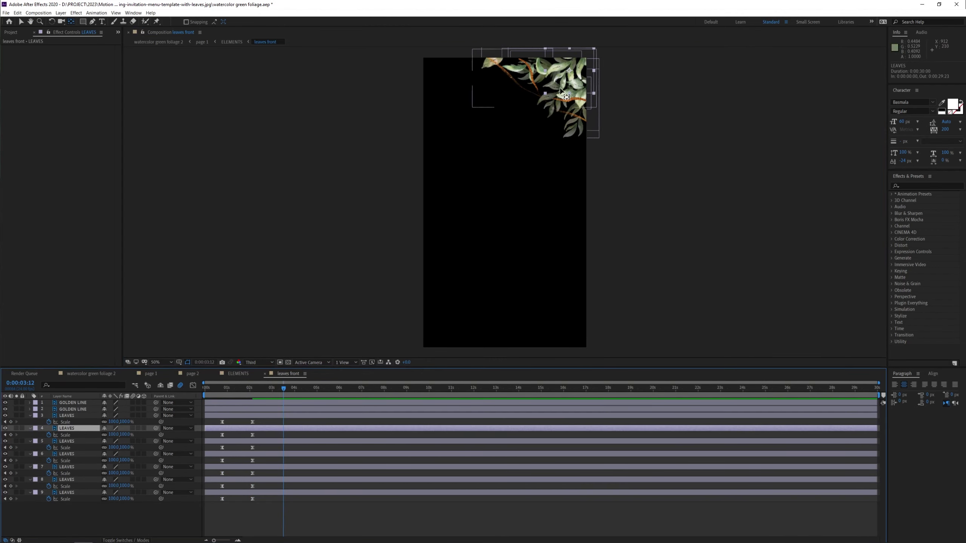
key("ctrl+Down")
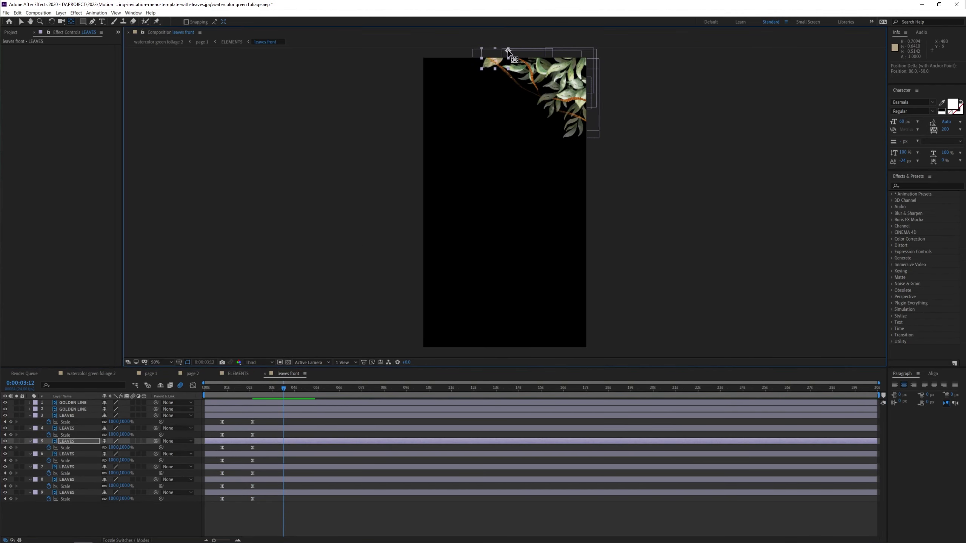
key("ctrl+Down")
key("ctrl+Down")
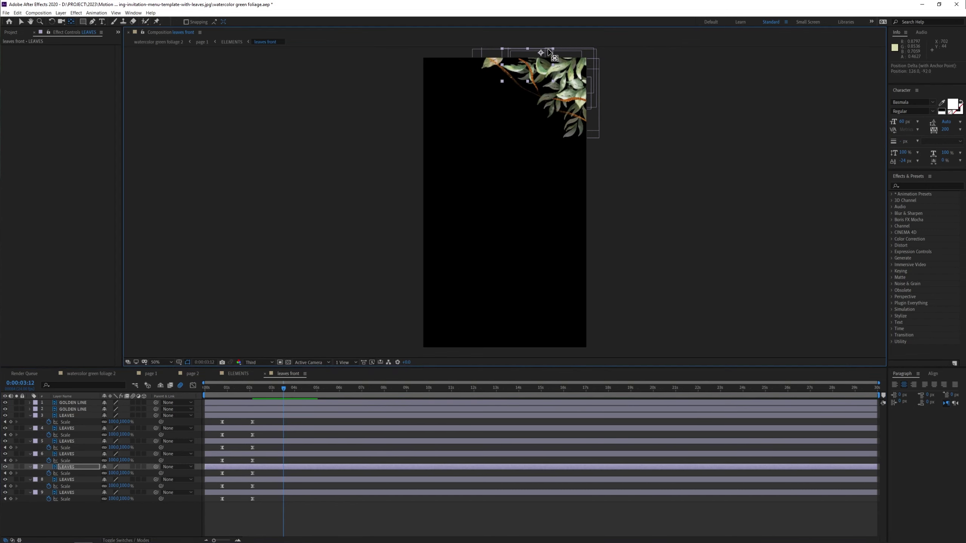
key("ctrl+Down")
key("ctrl+Down")
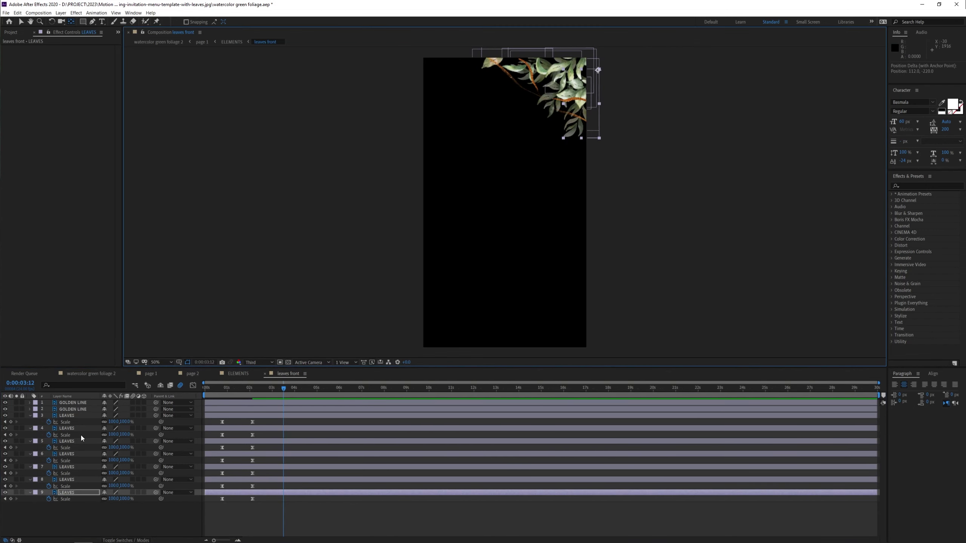
left_click(67, 416, "shift")
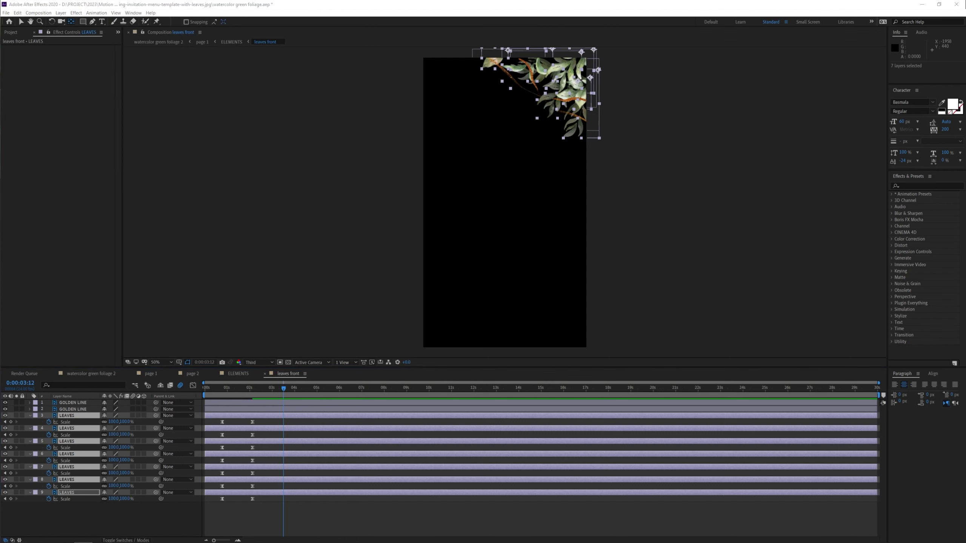
left_click_drag(213, 416, 223, 409)
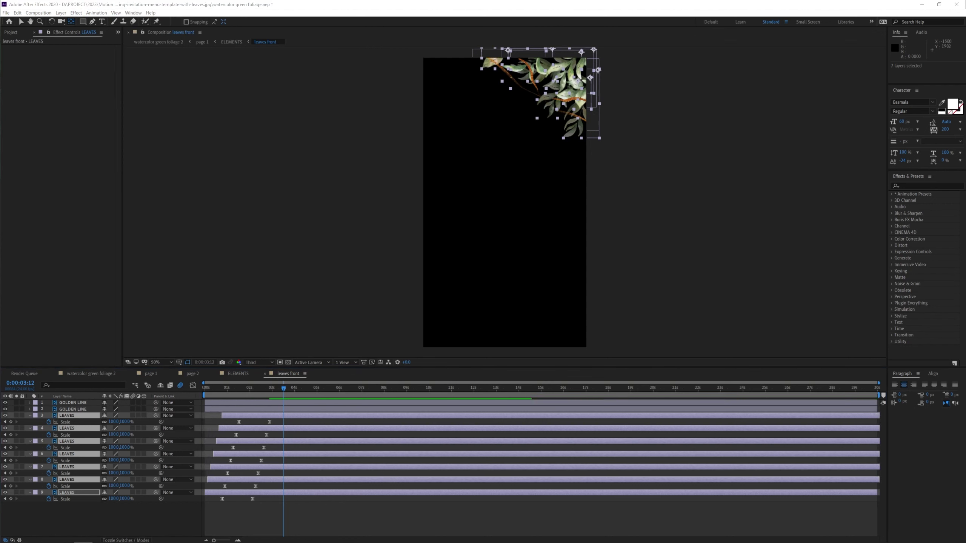
Step: Apply the CC Bend It effect to the lower GOLDEN LINE layer and dismiss the color-depth warning
left_click(223, 409)
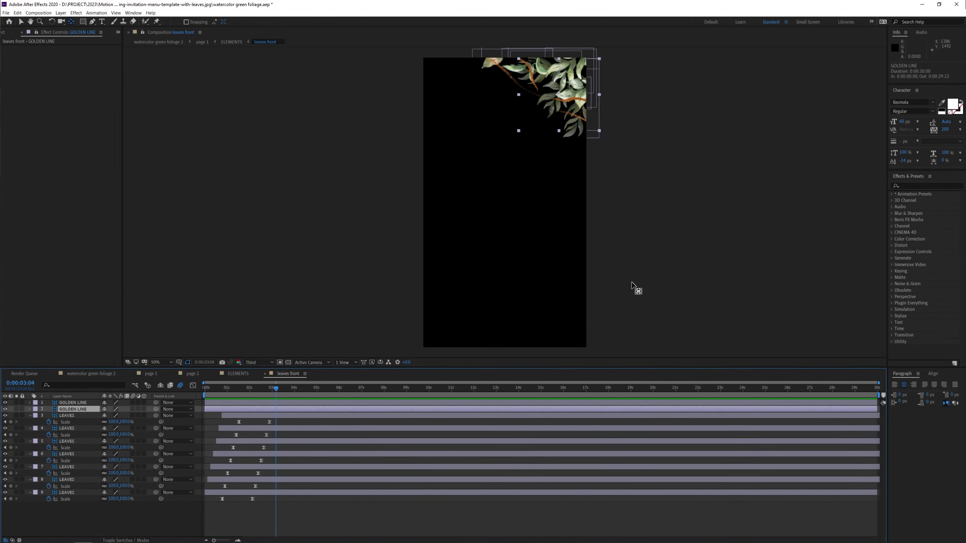
left_click(939, 186)
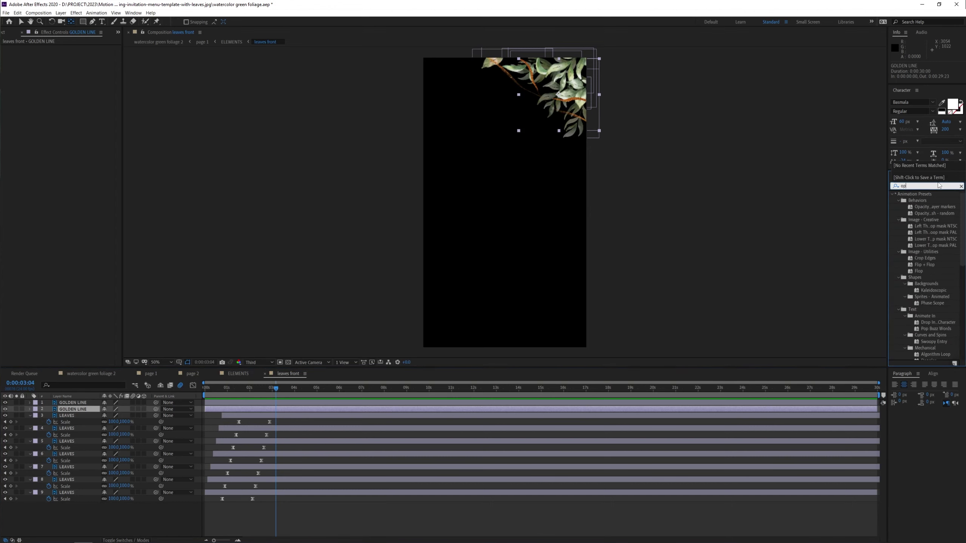
key("Escape")
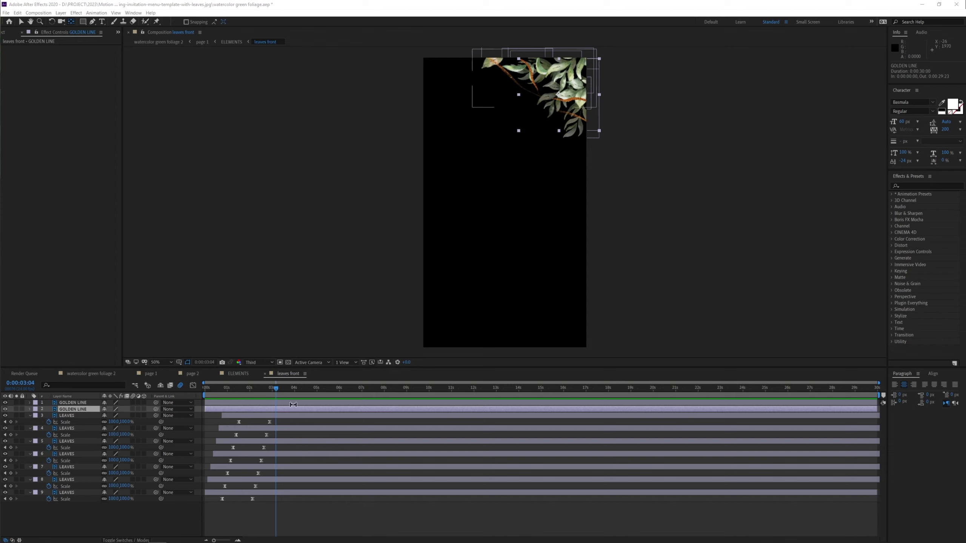
type("bend")
double_click(919, 220)
left_click(17, 50)
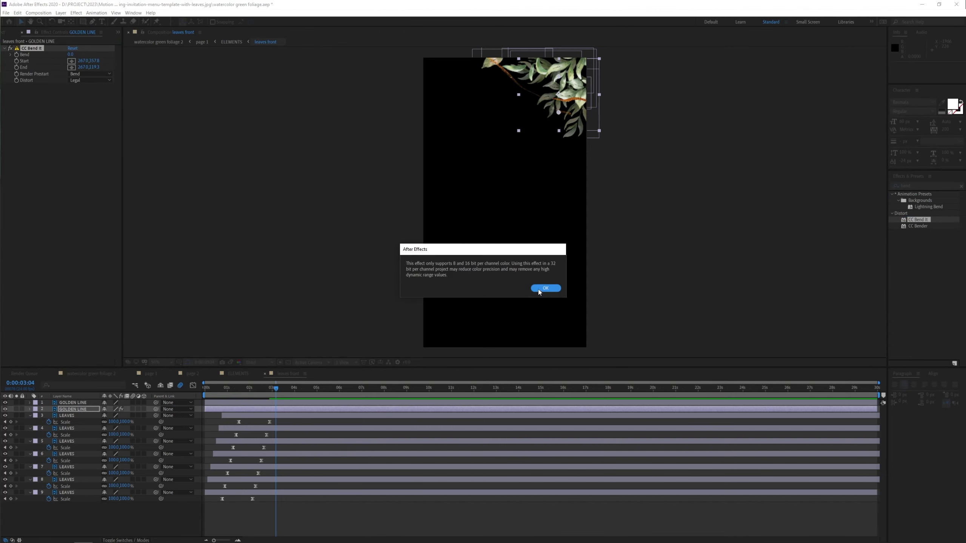
left_click(546, 288)
Step: Align the CC Bend It Start and End points with the golden line in the viewer
left_click_drag(82, 61, 214, 72)
mouse_move(539, 112)
left_mouse_down()
mouse_move(509, 55)
mouse_move(475, 92)
mouse_move(568, 173)
left_mouse_up()
key("comma")
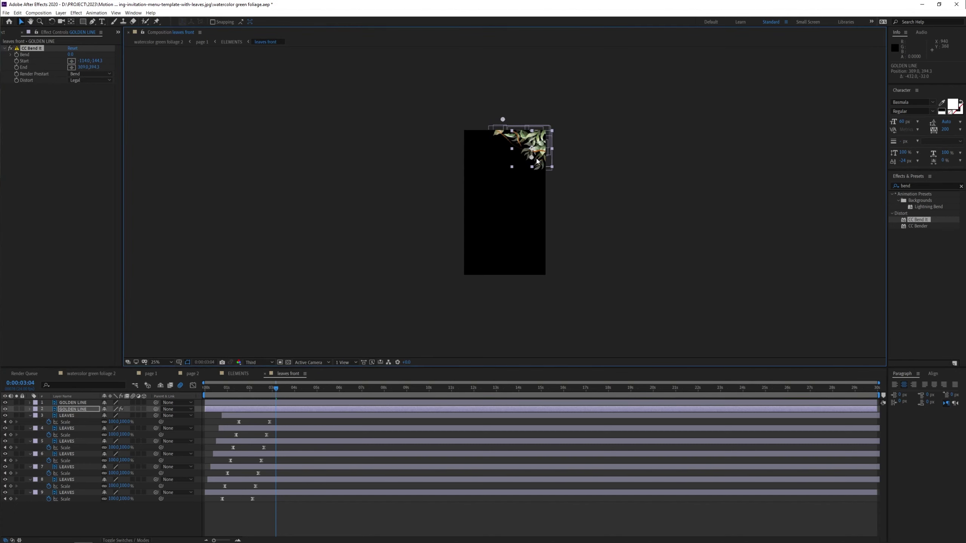
left_click_drag(83, 69, 138, 91)
mouse_move(85, 61)
left_mouse_down()
mouse_move(160, 72)
mouse_move(114, 67)
left_mouse_up()
left_click_drag(515, 164, 559, 166)
left_click_drag(510, 119, 511, 127)
key("period")
key("period")
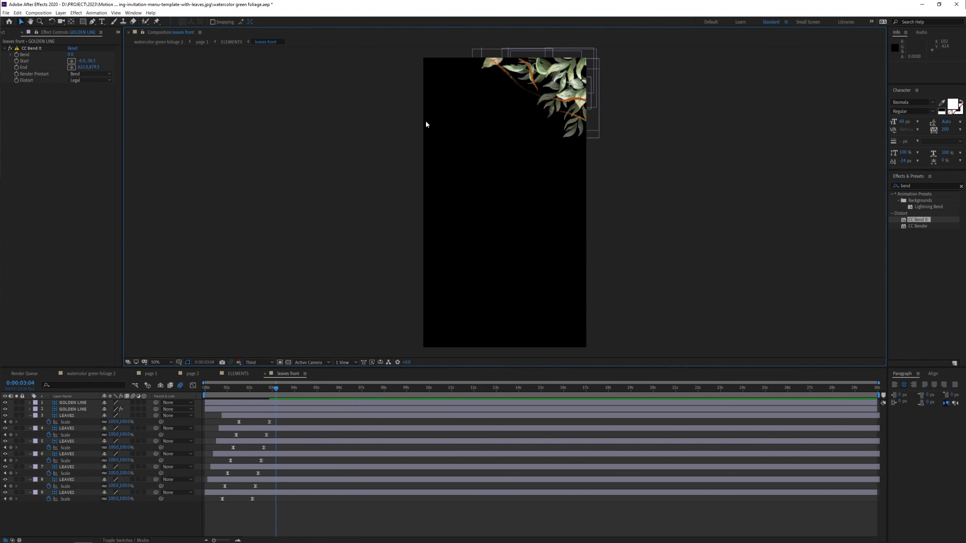
Step: Keyframe the bend Start point by moving it at a later time
left_click(70, 61)
key("space")
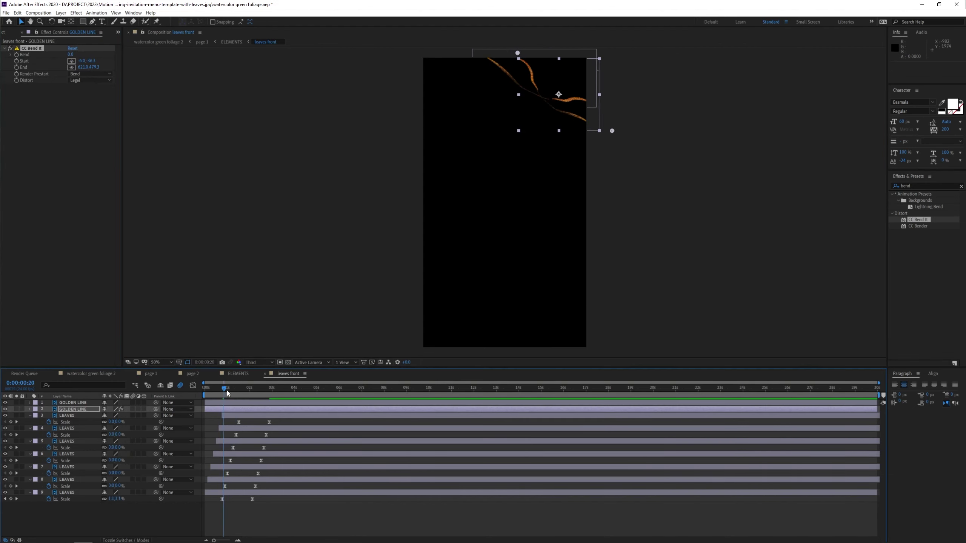
key("space")
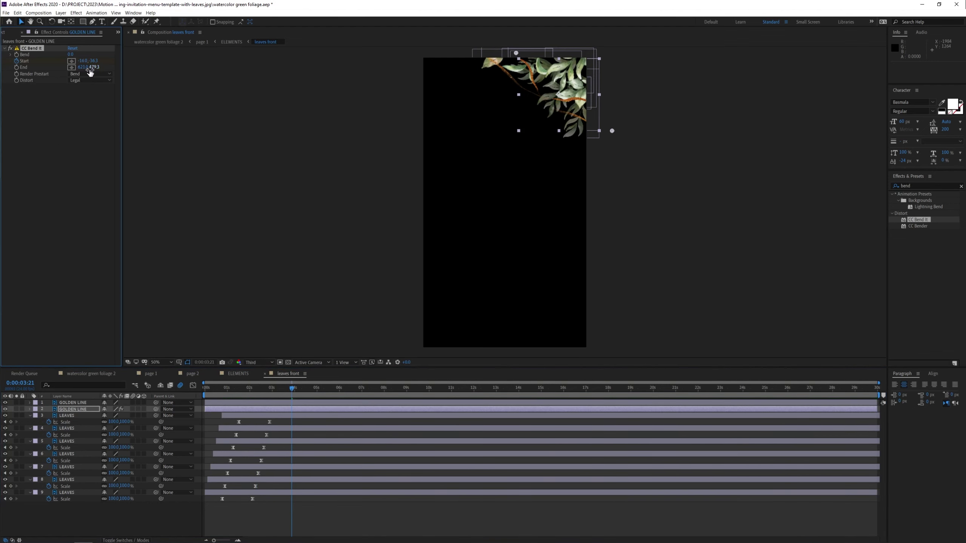
left_click_drag(518, 53, 598, 129)
left_click(30, 409)
Step: Slide the lower GOLDEN LINE's Start keyframes to around four seconds
left_click(36, 415)
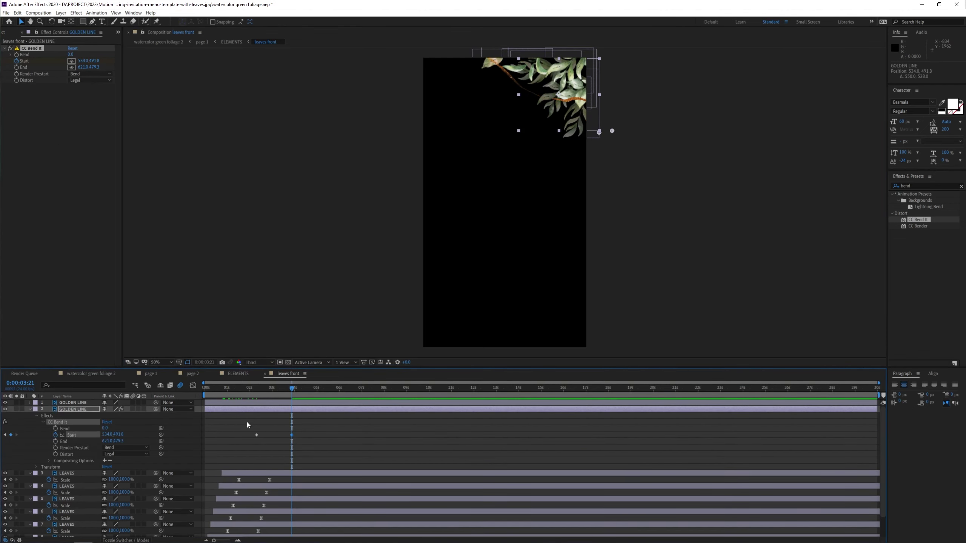
left_click_drag(240, 389, 305, 389)
left_click_drag(278, 435, 264, 435)
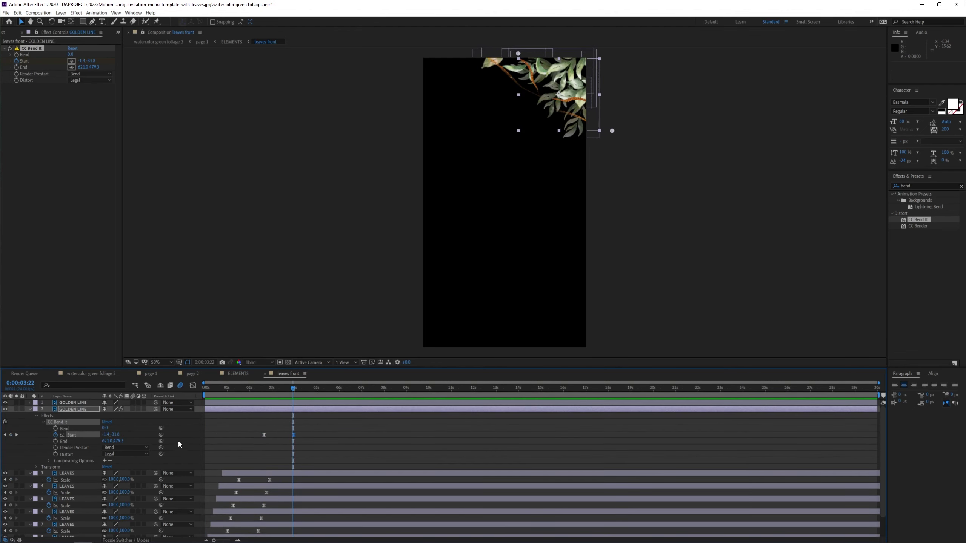
Step: Paste CC Bend It onto the upper GOLDEN LINE and position its Start and End points
left_click(247, 403)
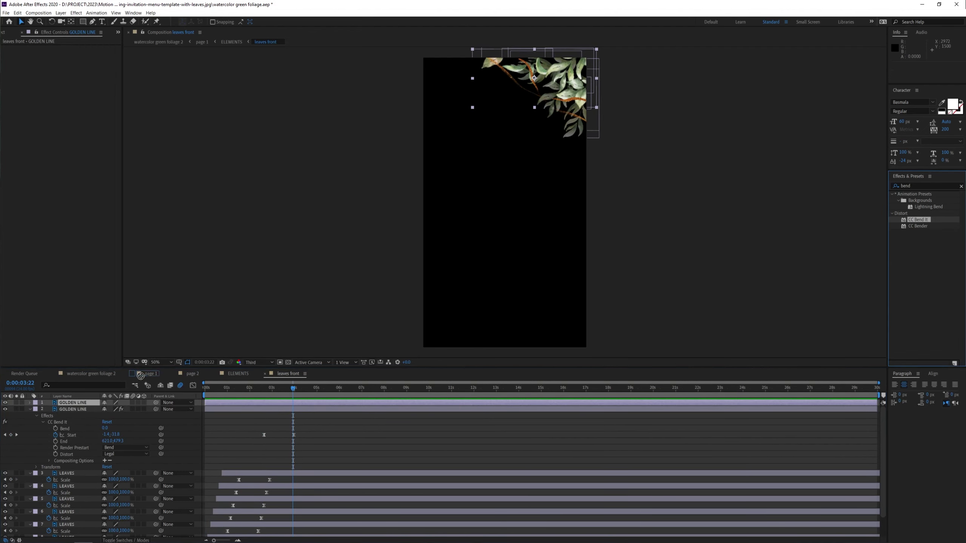
key("ctrl+alt+shift+e")
left_click_drag(535, 92, 612, 104)
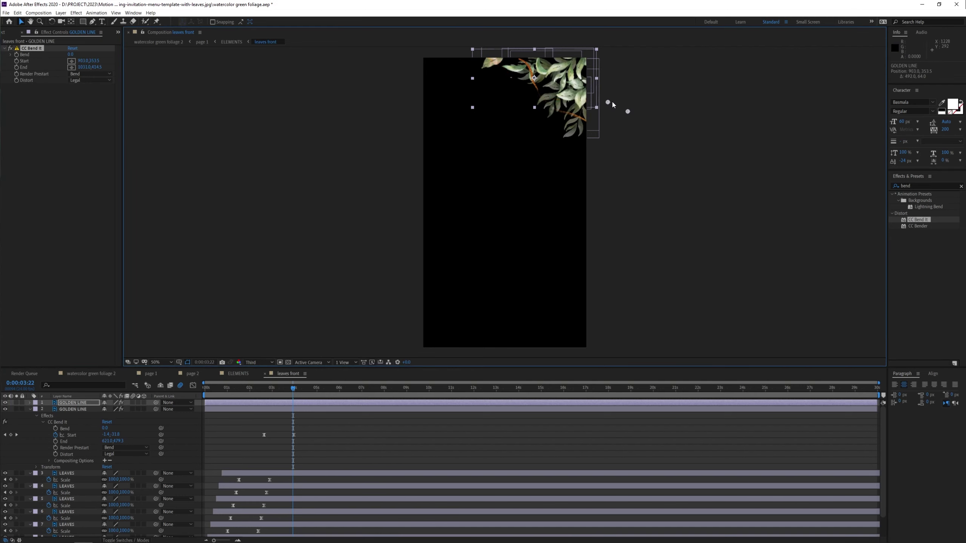
left_click_drag(534, 63, 464, 47)
key("comma")
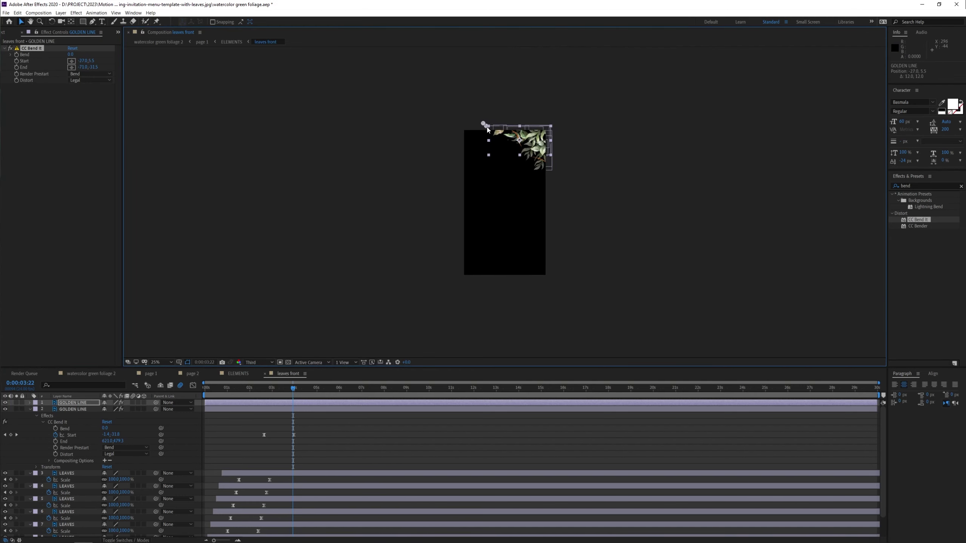
left_click_drag(503, 87, 483, 125)
Step: Keyframe the upper line's Start point, delete the extra Start keyframe, and preview
left_click(107, 418)
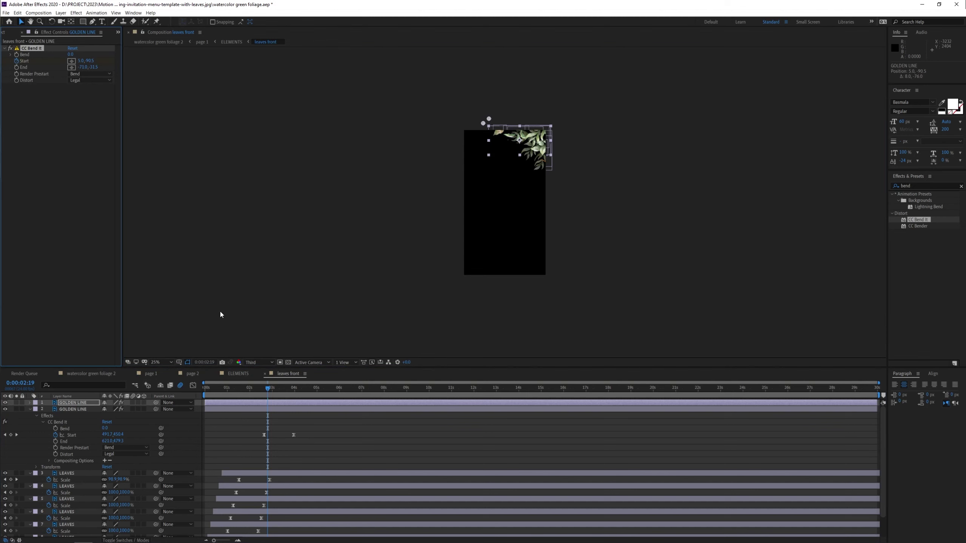
left_click(31, 402)
left_click(36, 410)
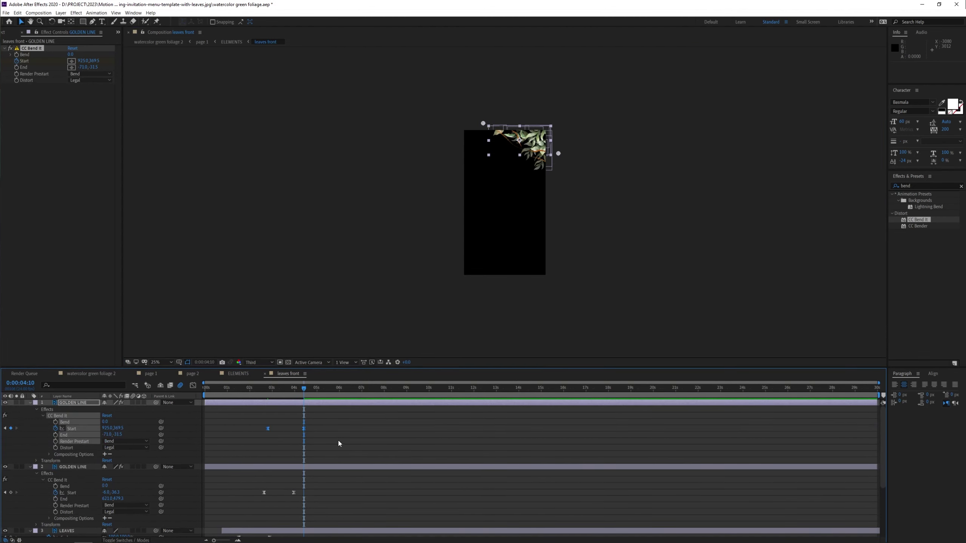
left_click_drag(304, 389, 289, 389)
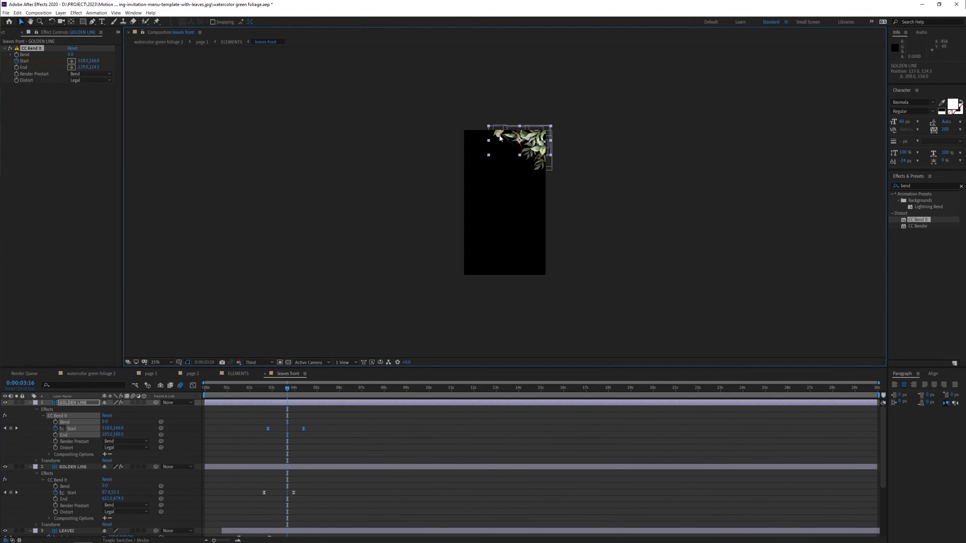
left_click_drag(535, 148, 568, 165)
left_click(286, 389)
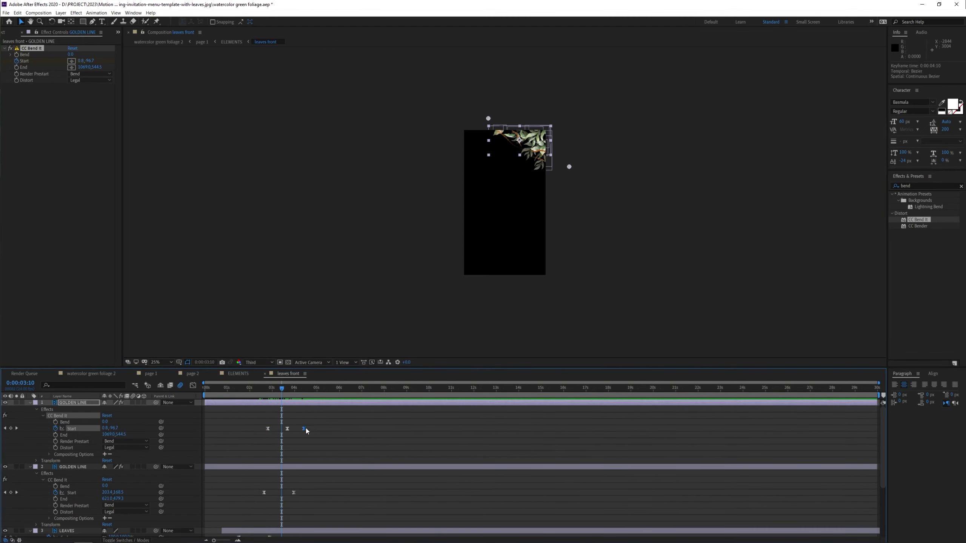
key("Delete")
key("space")
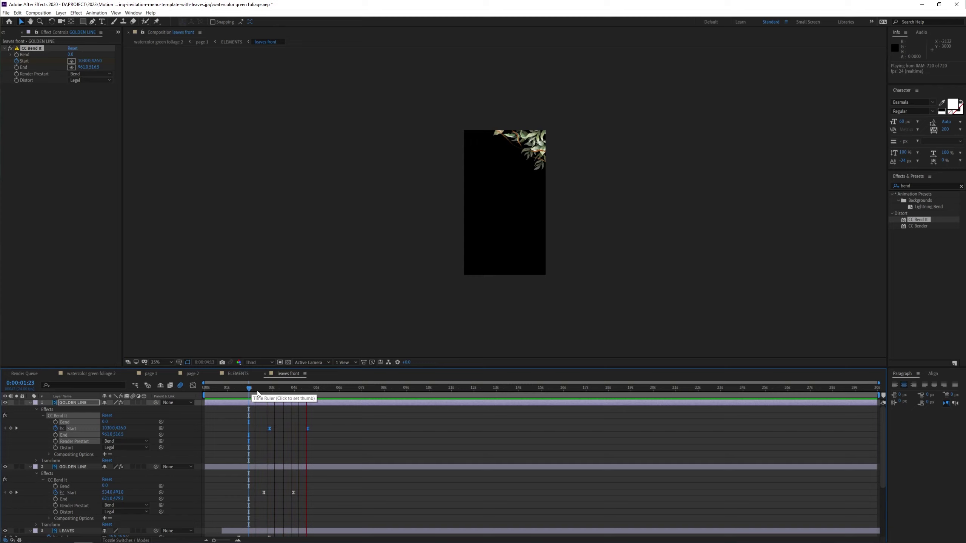
left_click(265, 389)
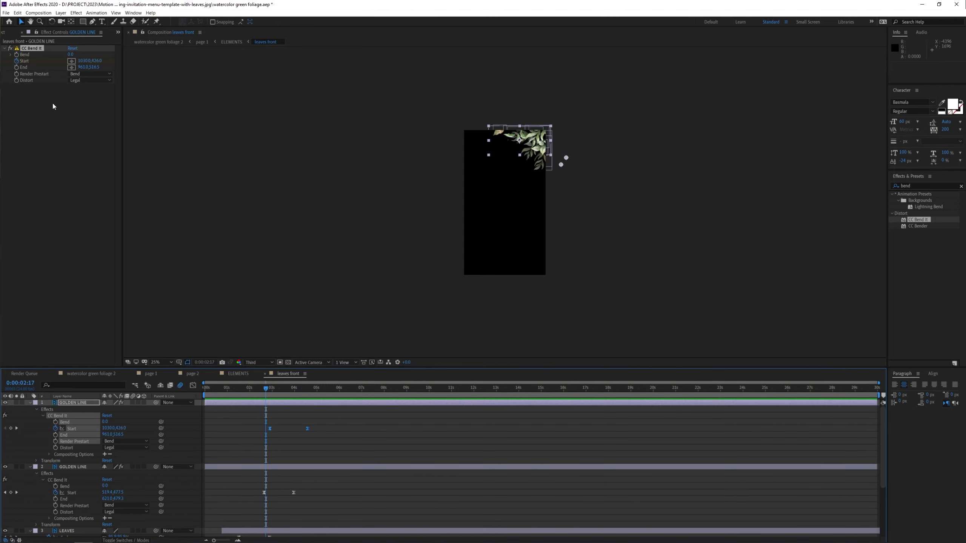
Step: Close the Render Prestart choices and preview the page 1 composition
left_click(90, 74)
left_click(85, 103)
left_click(238, 373)
left_click(151, 373)
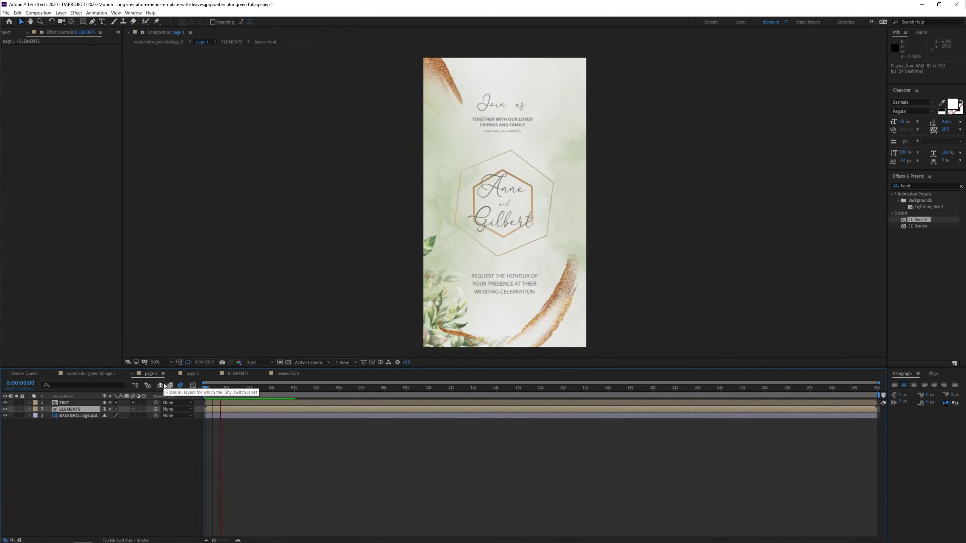
key("space")
Step: Back in leaves front, move the golden line's bend Start keyframes to 4:12 and copy them
left_click(289, 373)
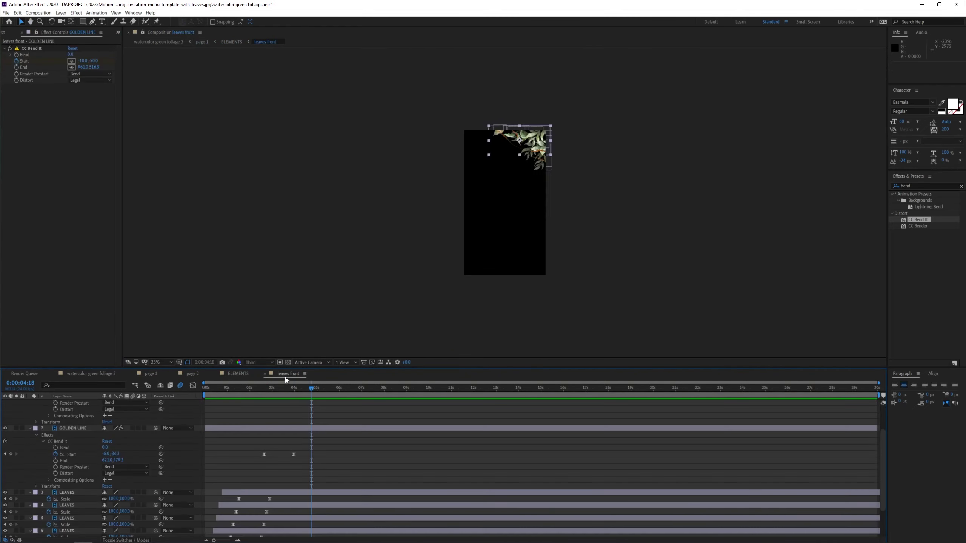
left_click(330, 429)
left_click_drag(331, 428, 334, 429)
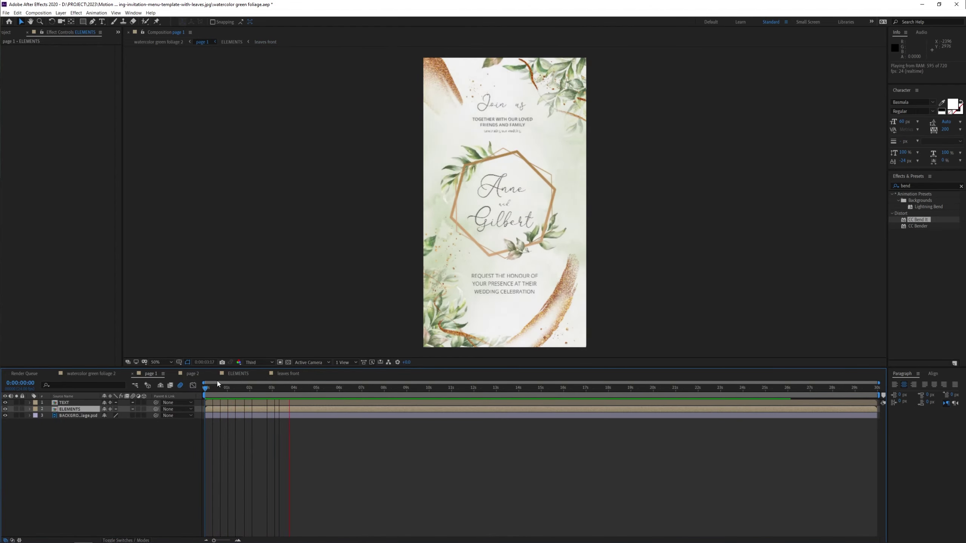
left_click_drag(308, 389, 306, 388)
left_click_drag(334, 428, 301, 429)
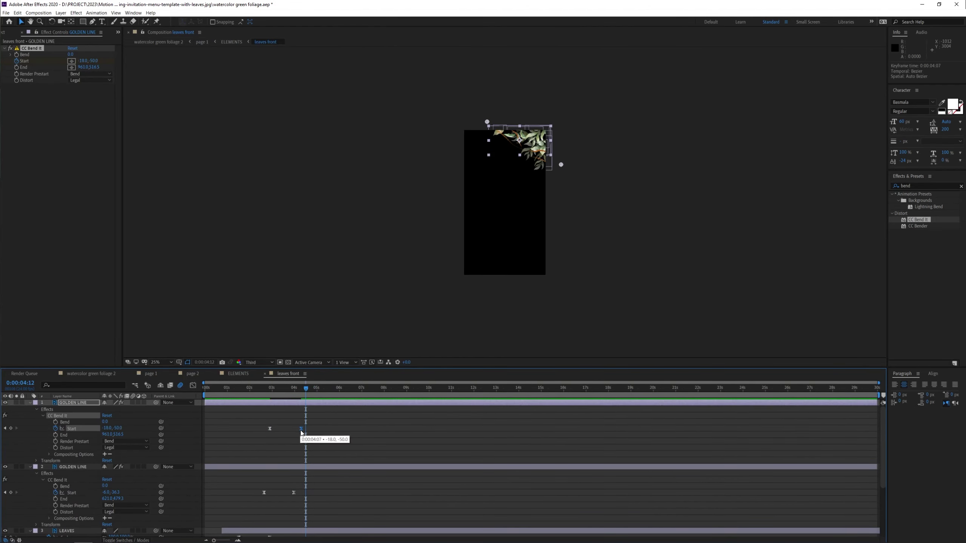
right_click(75, 492)
left_click(92, 460)
key("ctrl+c")
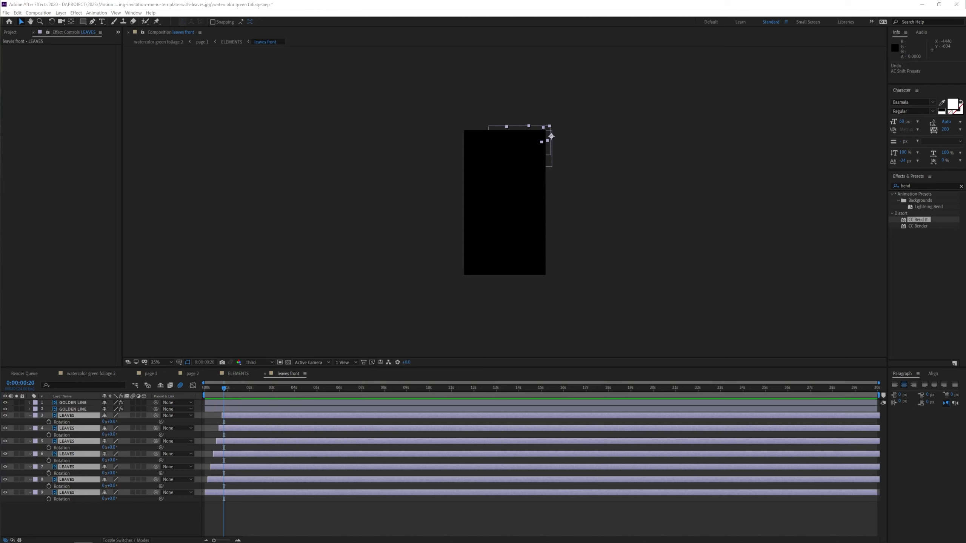
Step: Keyframe layer 9's Rotation starting at -4° and spread the keyframes further apart
key("ctrl+z")
left_click_drag(216, 389, 230, 388)
left_click(48, 499)
left_click(109, 499)
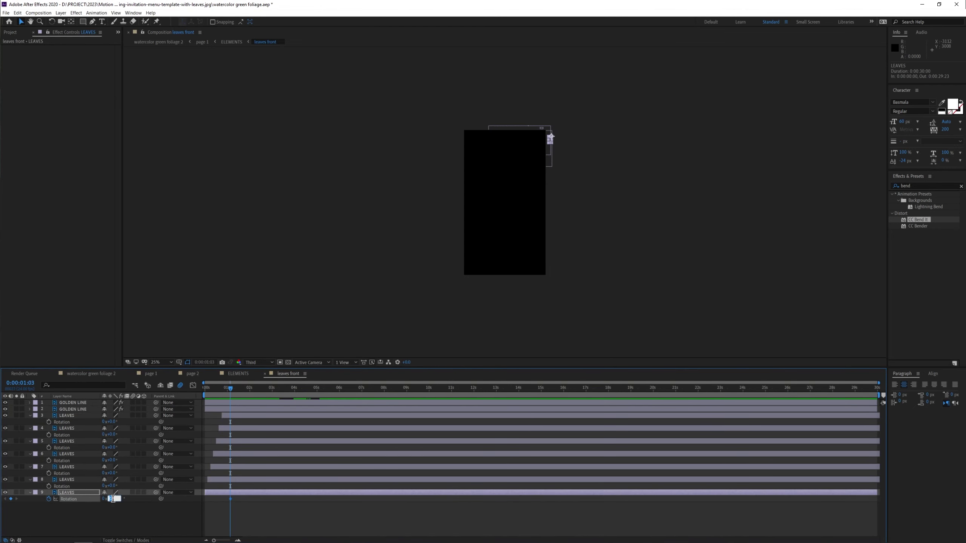
type("-4")
key("Return")
left_click_drag(323, 501, 275, 499)
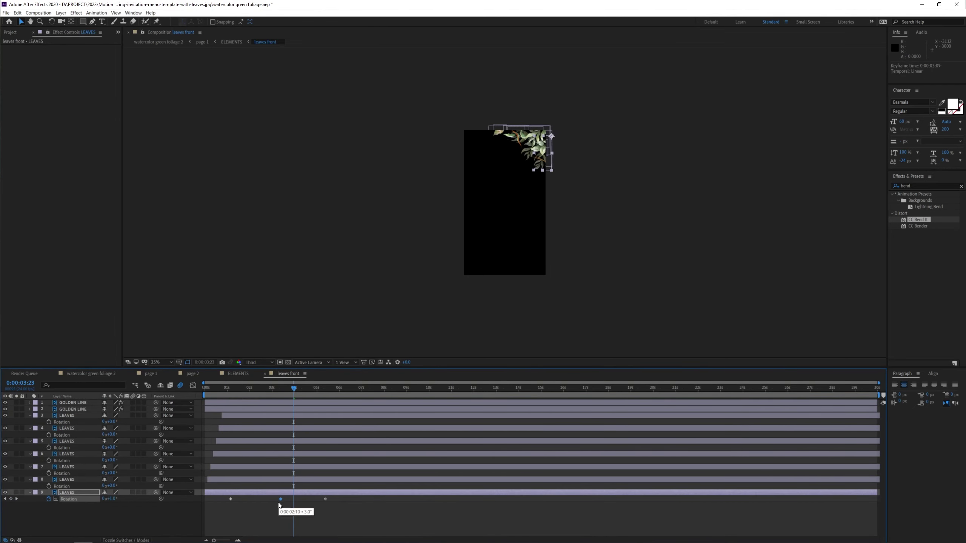
Step: Add a loopOut() expression to layer 9's Rotation and preview the sway
left_click(49, 498, "alt")
type("loopOut()")
left_click(234, 494)
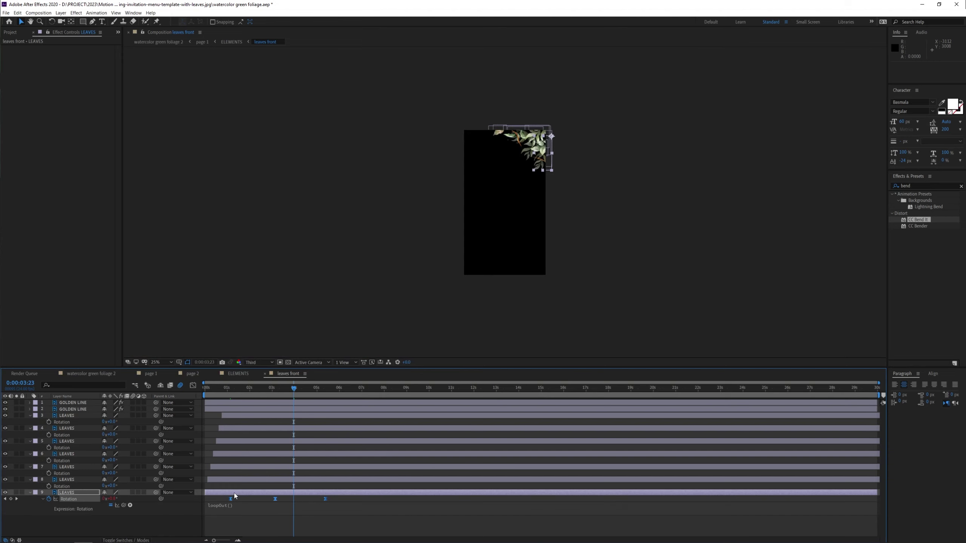
key("space")
left_click(210, 480)
Step: Paste layer 9's rotation keyframes onto the other LEAVES layers and preview
key("ctrl+v")
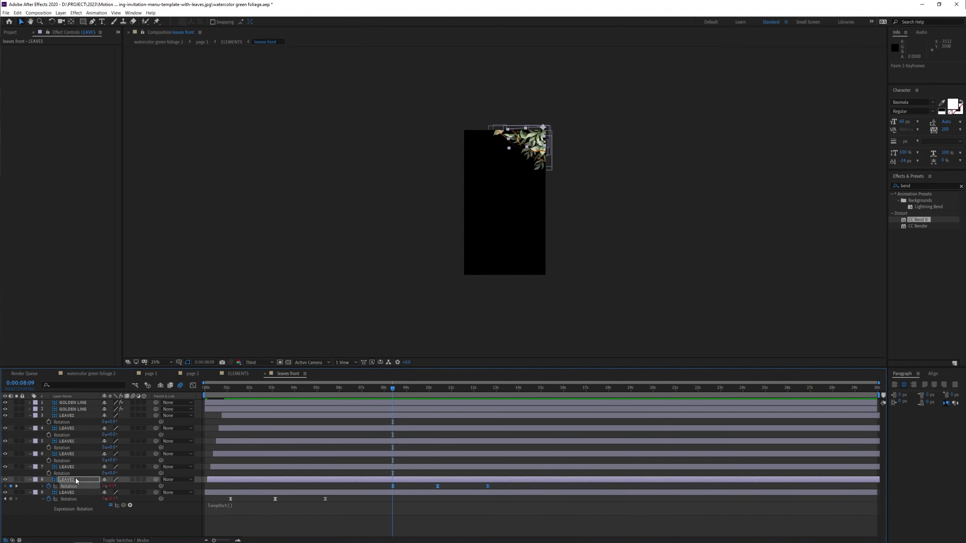
left_click_drag(76, 479, 77, 418)
key("ctrl+v")
key("space")
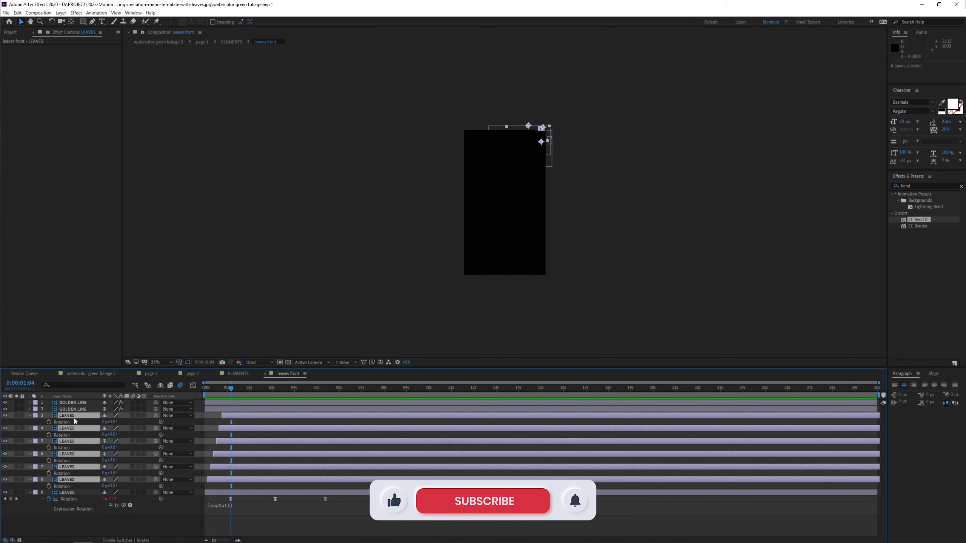
left_click(75, 411)
Step: Reveal both GOLDEN LINE layers' bend keyframes, preview from the start, and close leaves front
key("ctrl+a")
key("u")
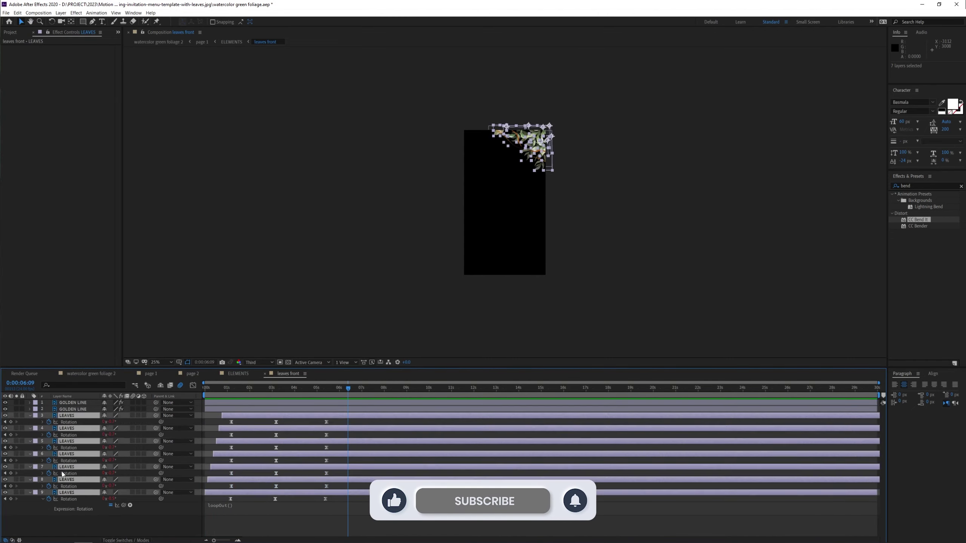
left_click(31, 402, "shift")
key("u")
key("space")
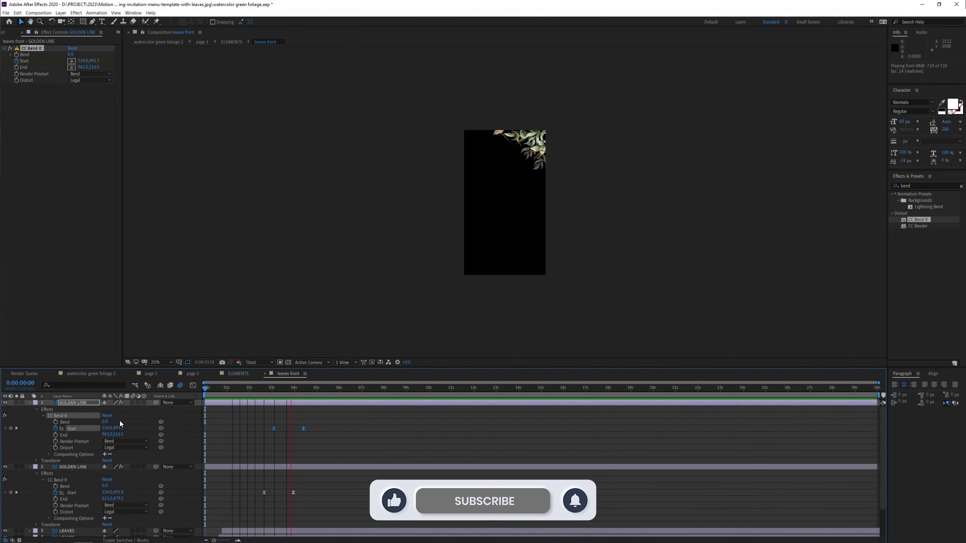
left_click(264, 373)
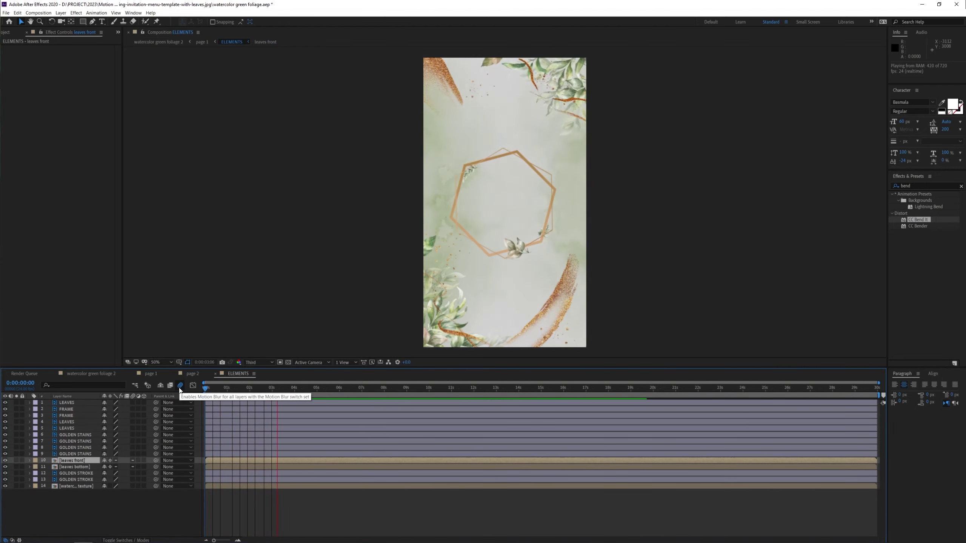
Step: Open the leaves bottom precomp and reveal its LEAVES layers' animated keyframes
double_click(72, 467)
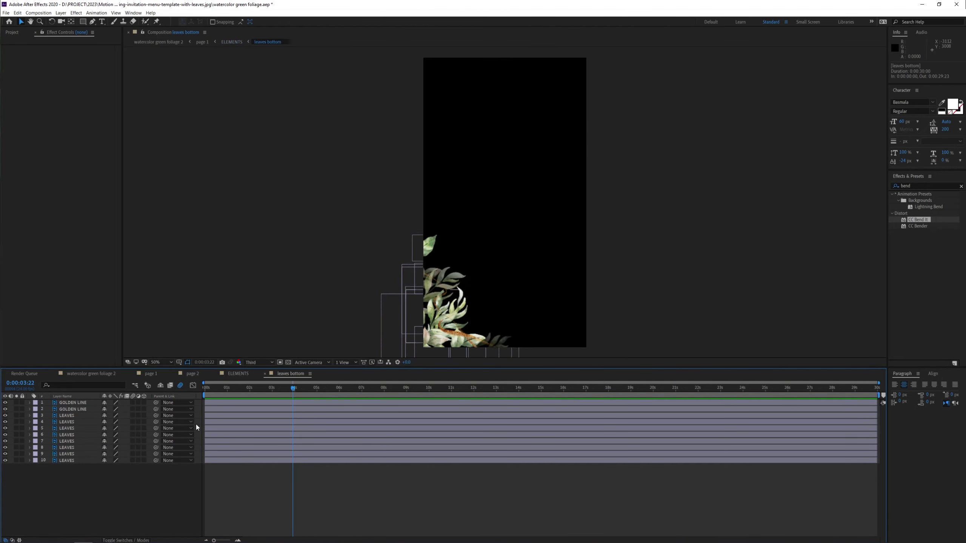
left_click(238, 374)
double_click(50, 415)
left_click(321, 374)
key("ctrl+a")
key("u")
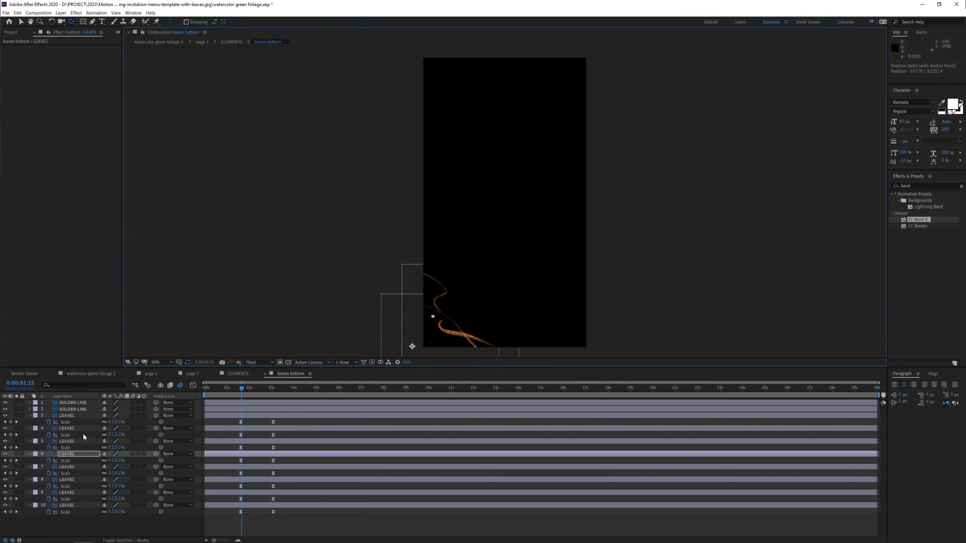
Step: Paste the rotation sway keyframes onto every leaf and offset each layer slightly later
left_click(410, 353)
key("ctrl+Up")
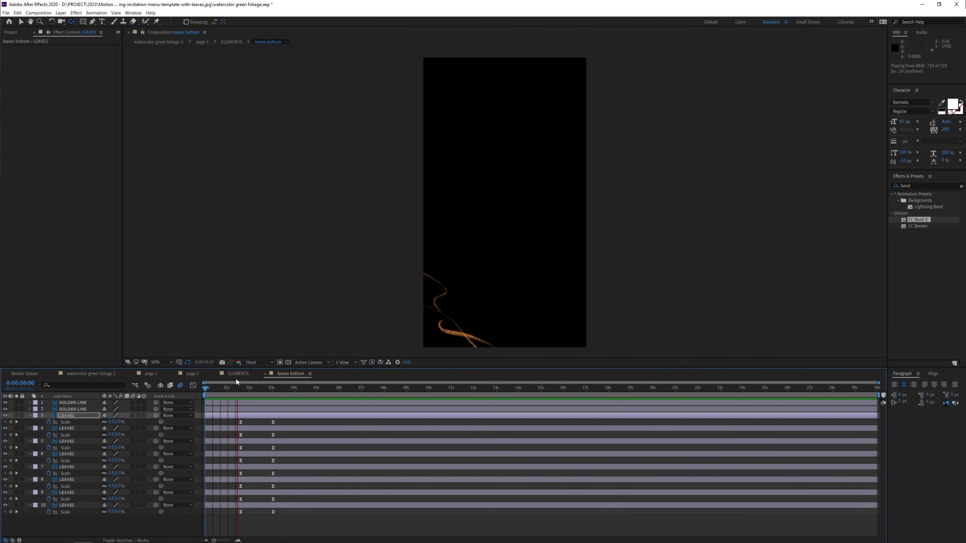
left_click(240, 390)
key("comma")
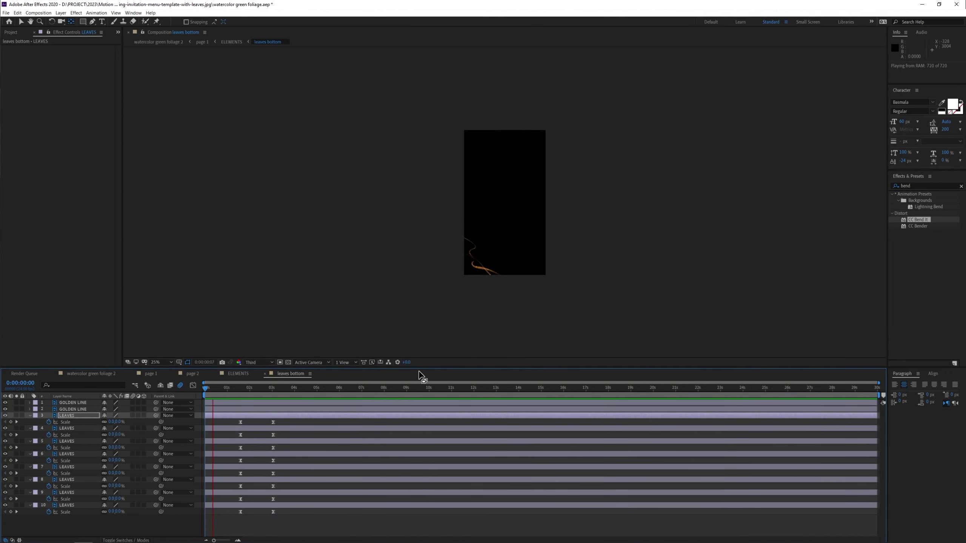
key("ctrl+z")
key("ctrl+a")
key("r")
left_click_drag(108, 421, 121, 420)
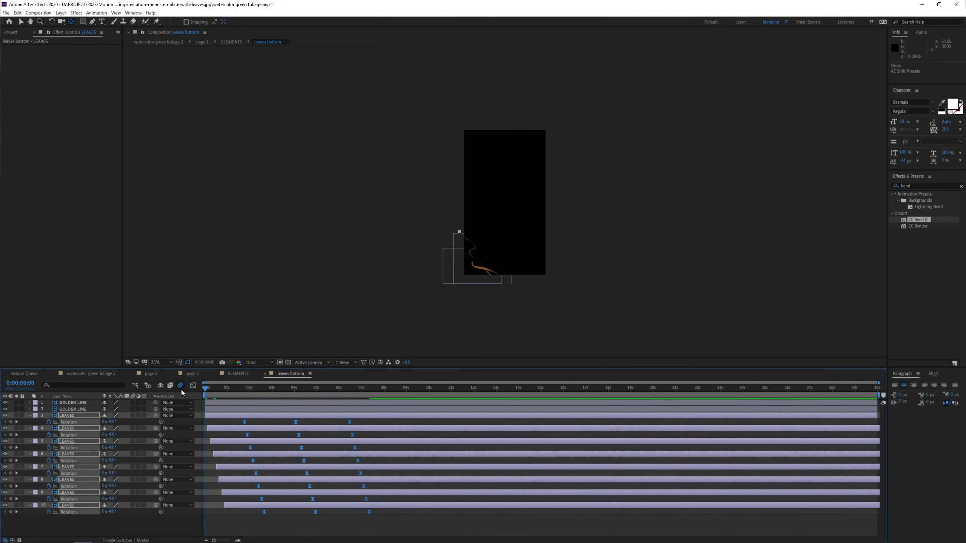
Step: Preview the staggered leaf animation, then drag GOLDEN LINE 2's CC Bend It End keyframe later
left_click(221, 523)
key("space")
left_click(78, 409)
key("period")
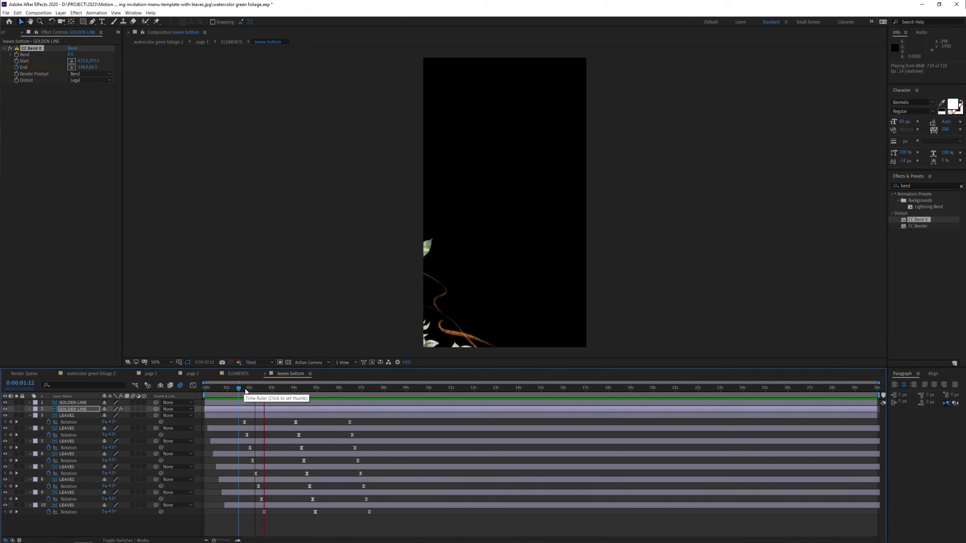
left_click_drag(269, 391, 259, 388)
key("ctrl+Right")
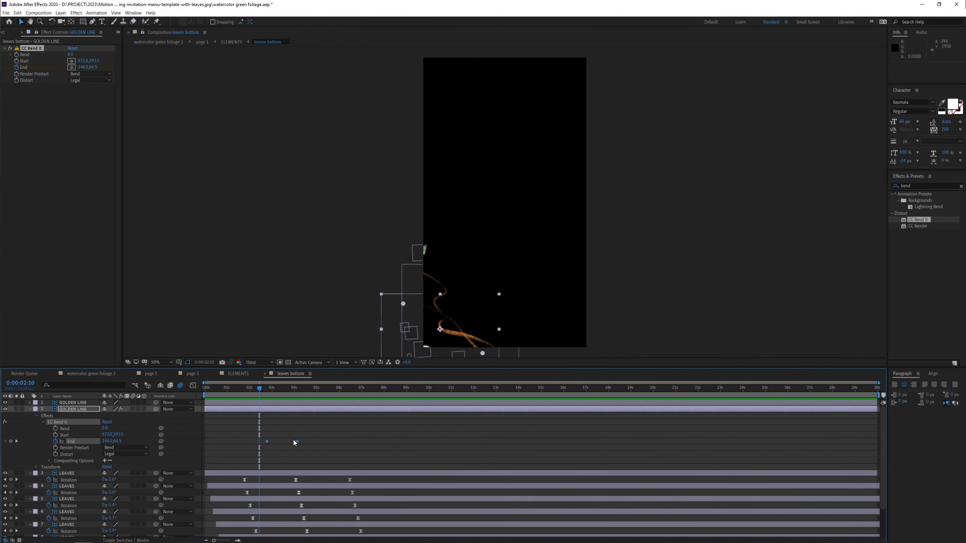
left_click(291, 441)
left_click_drag(291, 441, 309, 441)
Step: Paste that End keyframe onto GOLDEN LINE 1 at 4:21 and close the leaves bottom tab
left_click_drag(262, 389, 314, 389)
left_click(72, 403)
key("ctrl+v")
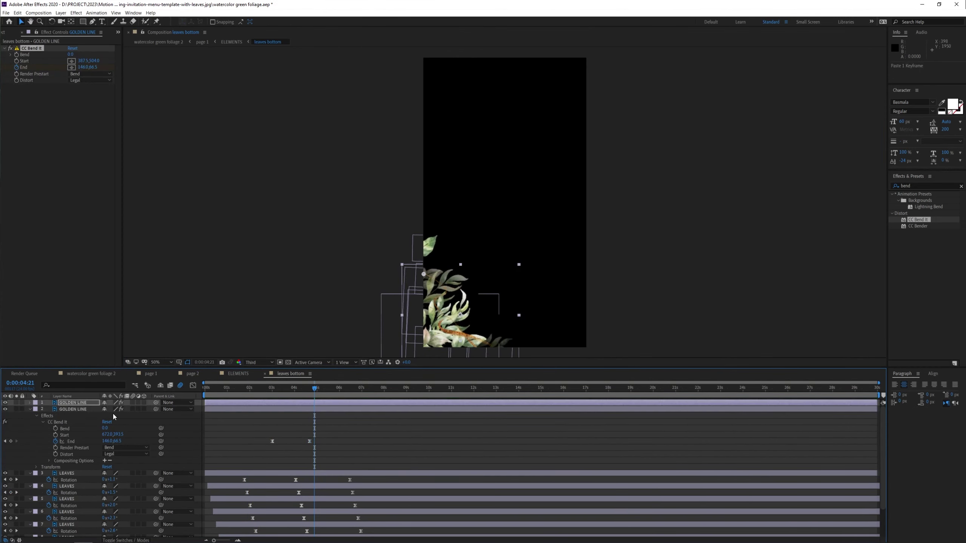
left_click(265, 373)
Step: Reposition the GOLDEN STROKE's CC Bend It Start and End points and preview the stroke
left_click(76, 473)
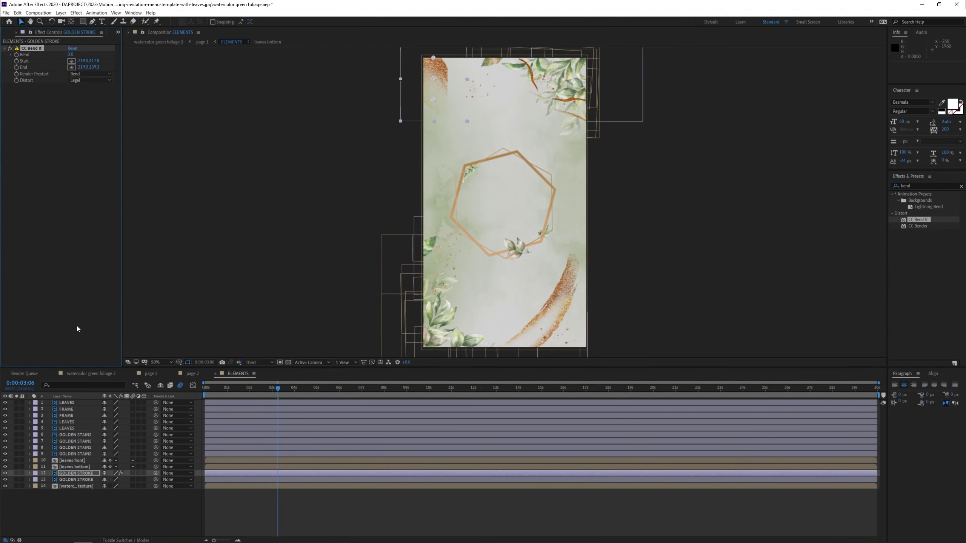
left_click_drag(434, 99, 485, 110)
left_click_drag(433, 57, 486, 97)
key("period")
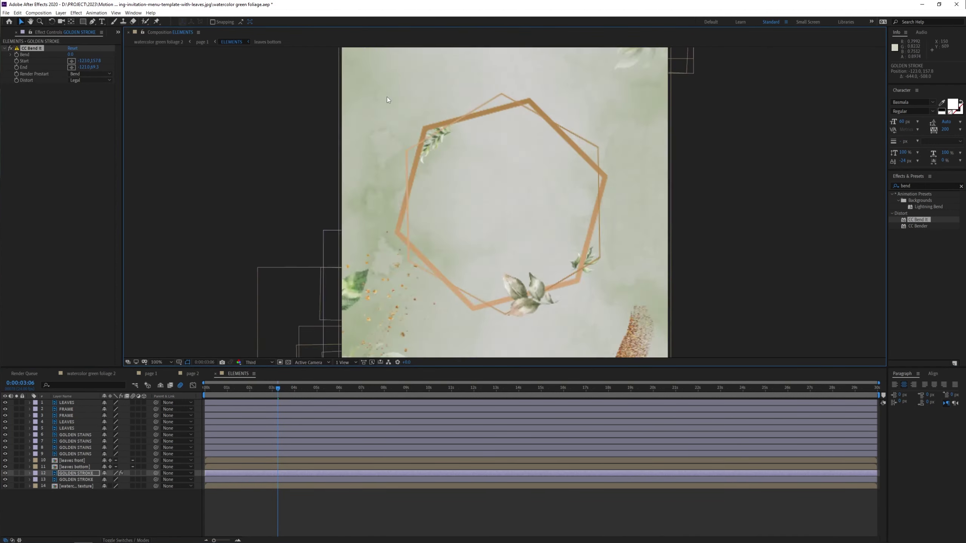
key("comma")
key("comma")
left_click_drag(377, 59, 407, 47)
key("space")
key("space")
Step: Apply CC Bend It to the second GOLDEN STROKE and keyframe its bend from 3:06 to 4:17
left_click(92, 480)
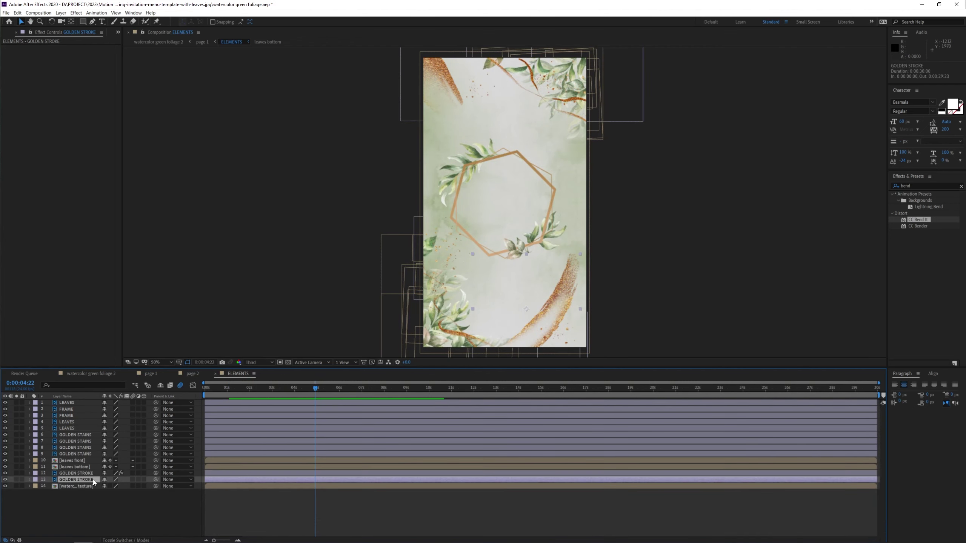
double_click(918, 219)
left_click_drag(265, 389, 278, 388)
left_click(30, 481)
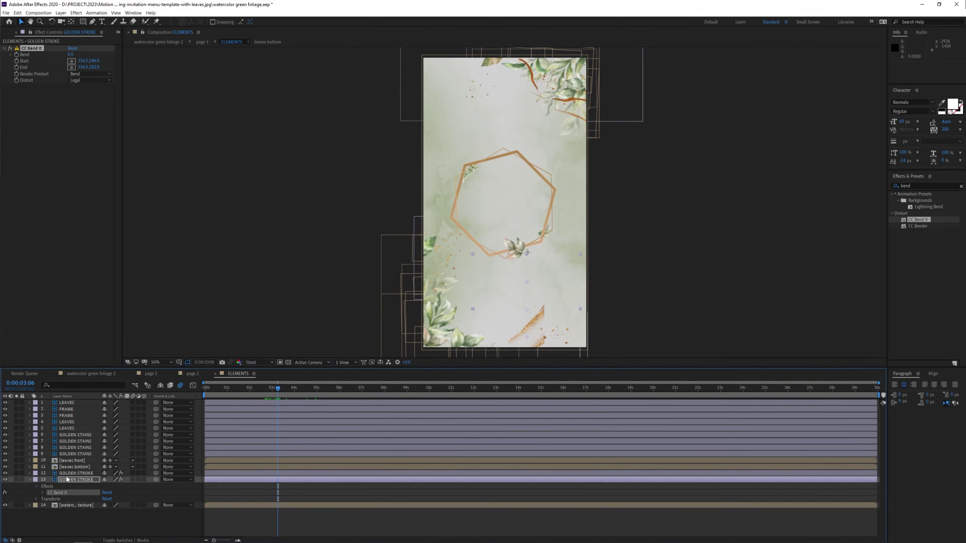
left_click_drag(526, 337, 560, 314)
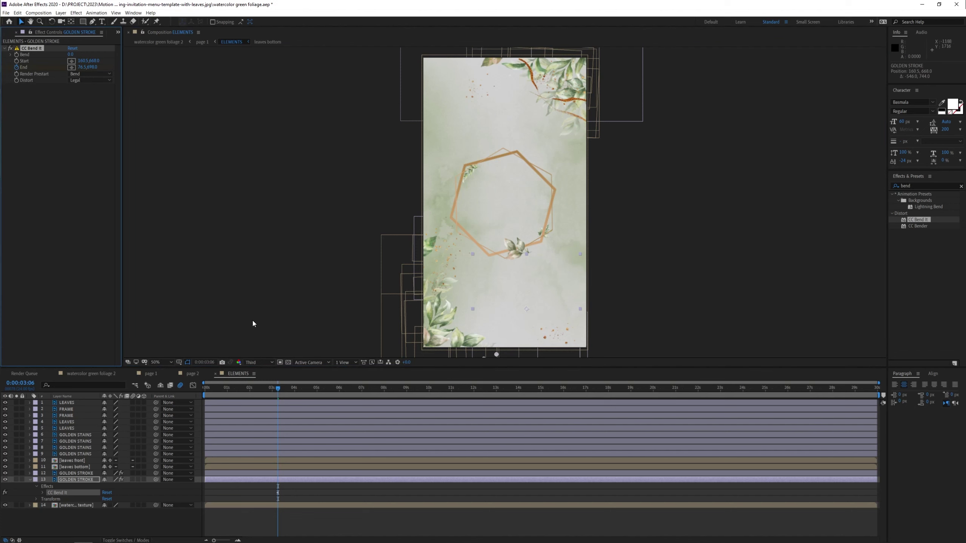
key("shift+Page_Down")
key("shift+Page_Down")
key("shift+Page_Down")
key("Page_Down")
key("Page_Down")
key("Page_Down")
mouse_move(560, 314)
left_mouse_down()
mouse_move(575, 248)
mouse_move(584, 254)
left_mouse_up()
Step: Add a bend End keyframe at 4:22, then close ELEMENTS and open the TEXT precomp
key("j")
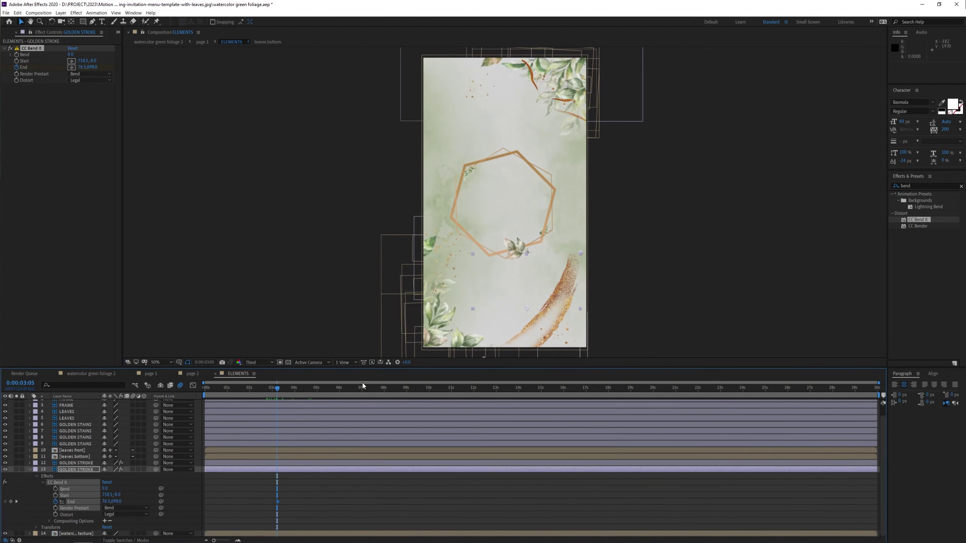
key("shift+Page_Down")
key("shift+Page_Down")
key("shift+Page_Down")
key("Page_Down")
left_click_drag(581, 252, 577, 257)
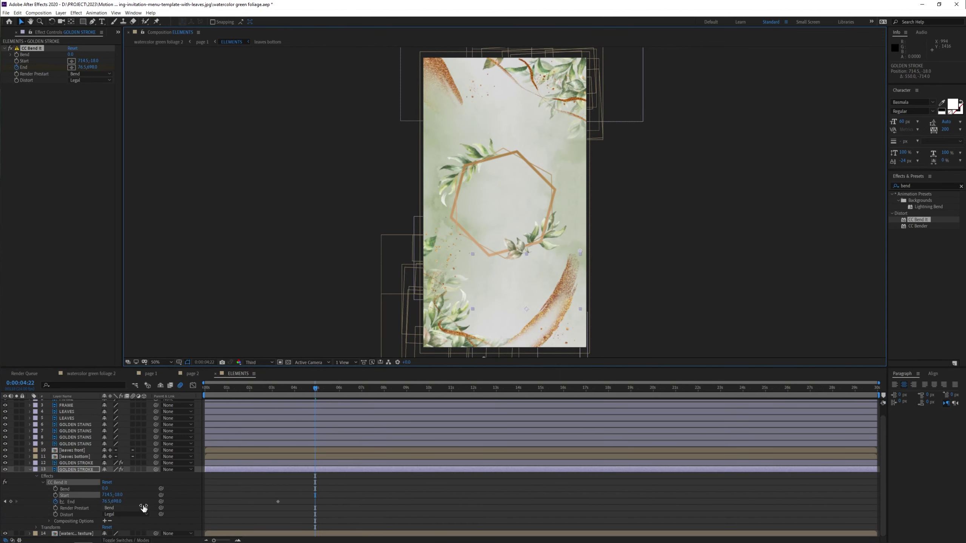
key("ctrl+z")
key("ctrl+z")
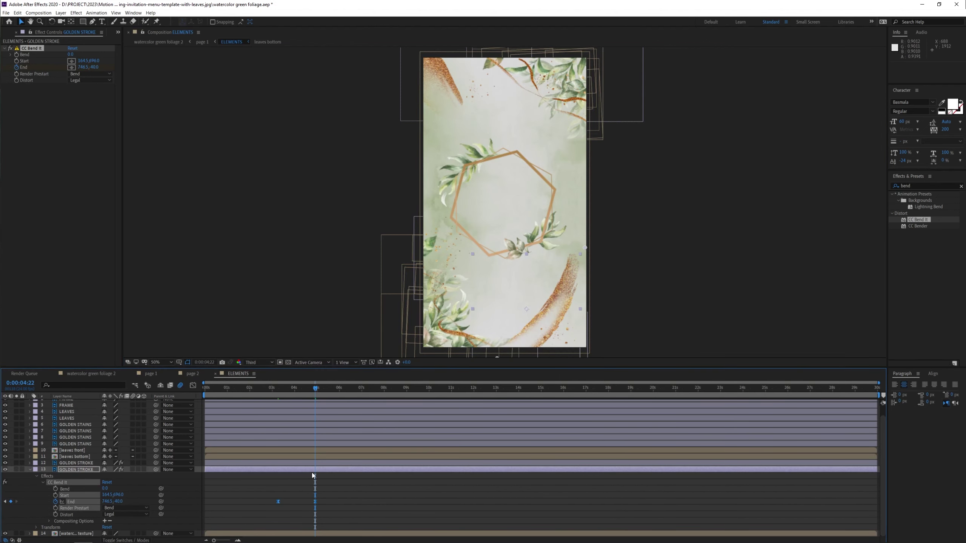
key("space")
key("space")
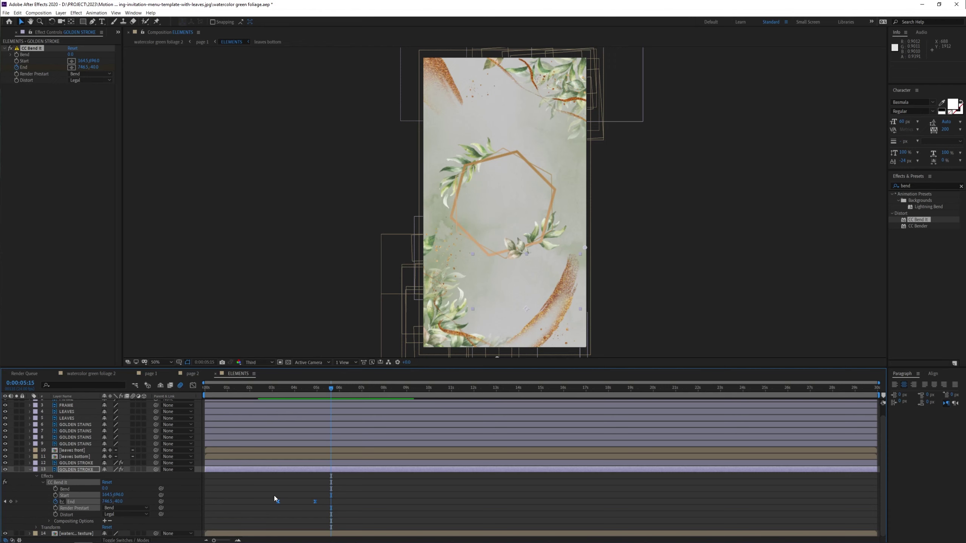
left_click_drag(205, 388, 271, 391)
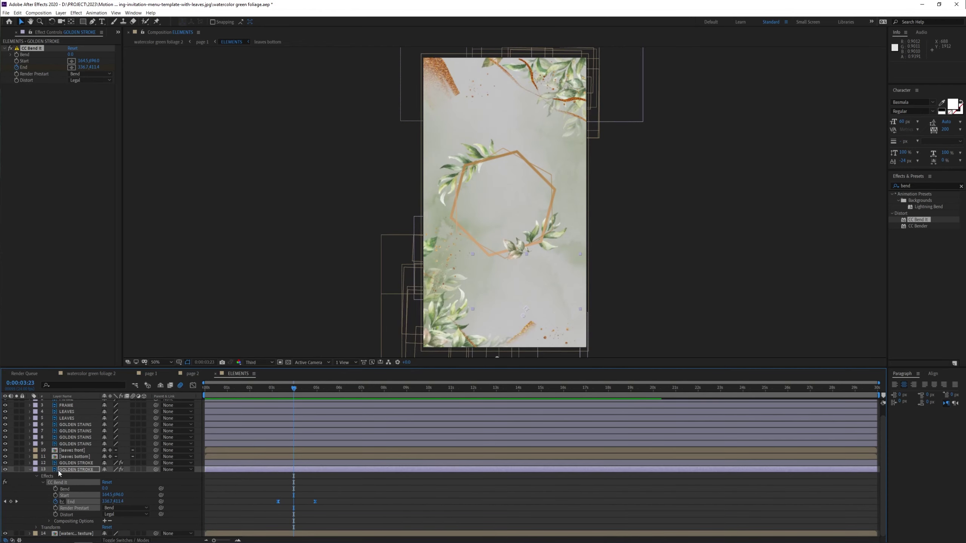
left_click(215, 373)
double_click(223, 403)
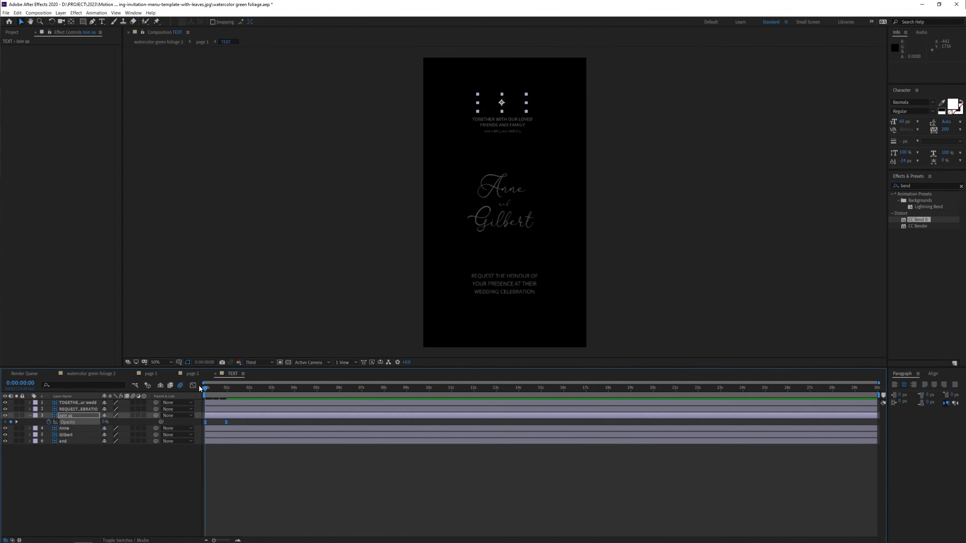
Step: Inspect the Join us text layer's Position and transform properties at its fade
left_click(76, 416)
key("p")
left_click_drag(208, 389, 231, 388)
key("u")
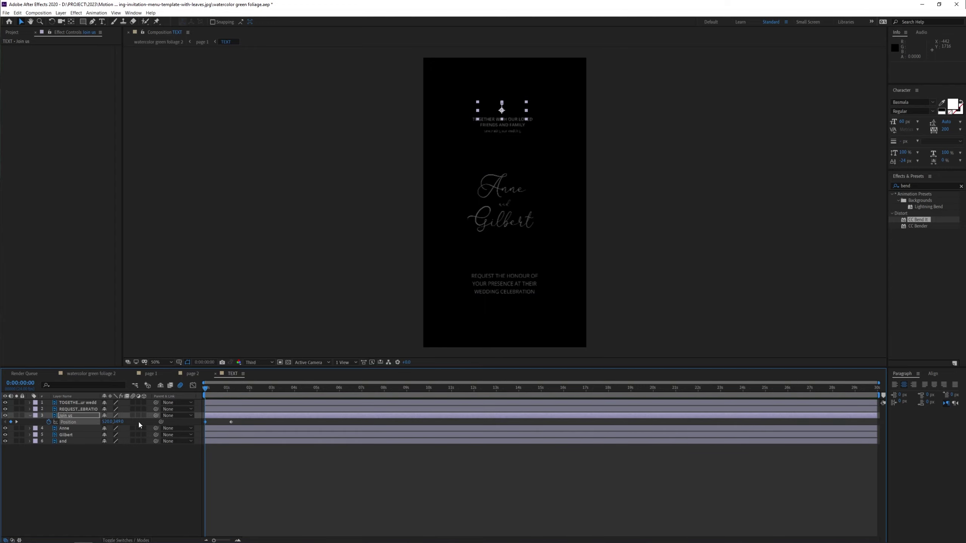
Step: Preview the 'together with our loved friends and family' line's opacity fade-in
left_click(84, 403)
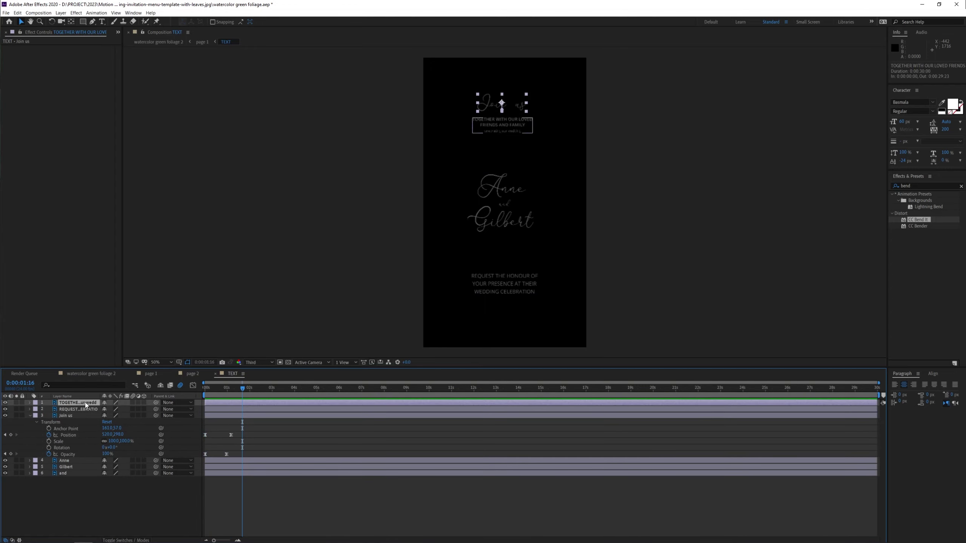
key("space")
key("space")
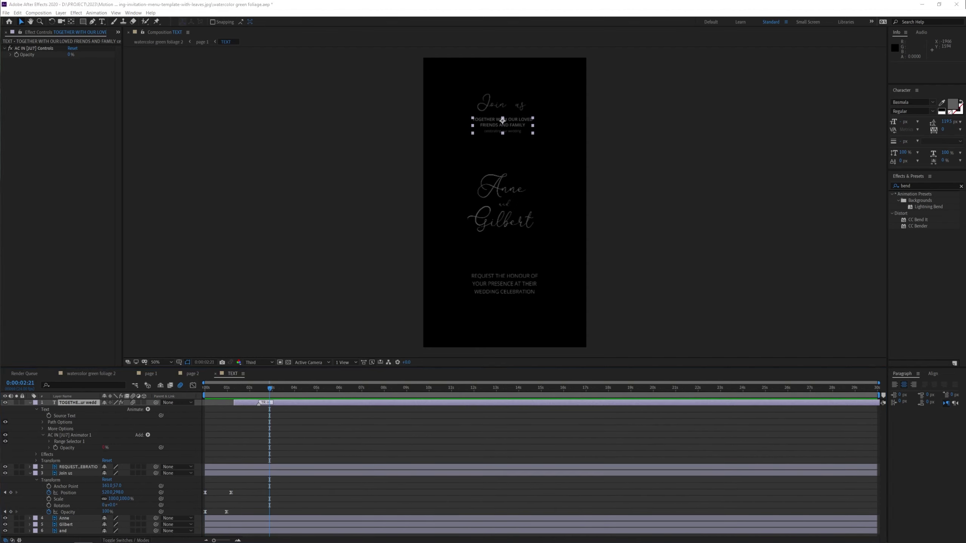
left_click_drag(229, 389, 261, 388)
left_click(226, 388)
key("space")
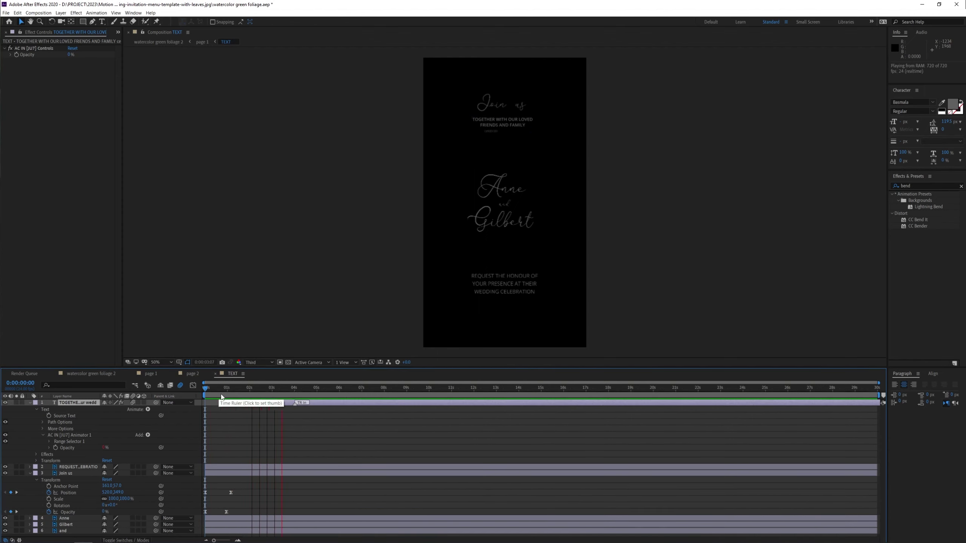
key("space")
left_click(150, 373)
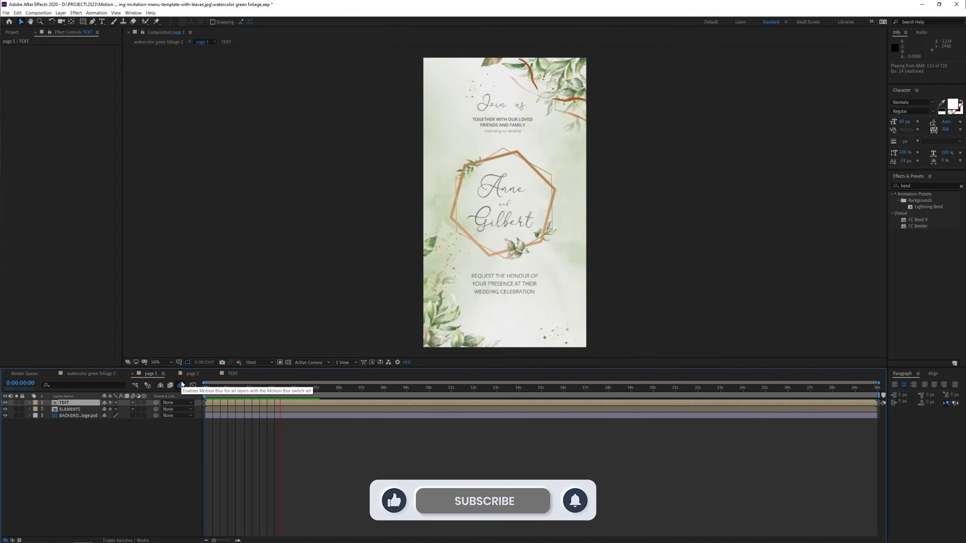
Step: Open the TEXT composition and keyframe the Anne layer's Opacity at 0
left_click(277, 389)
double_click(65, 403)
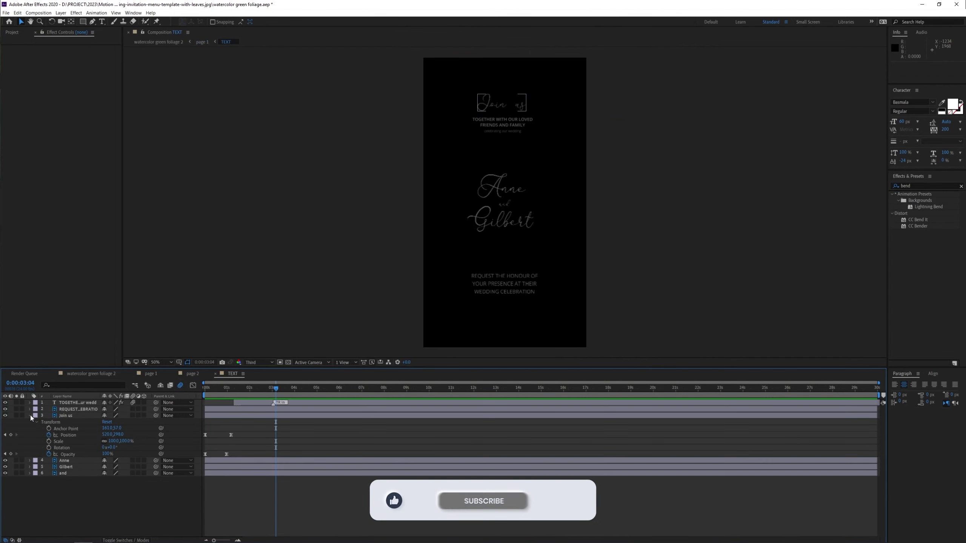
left_click(63, 422)
key("t")
left_click(49, 428)
type("0")
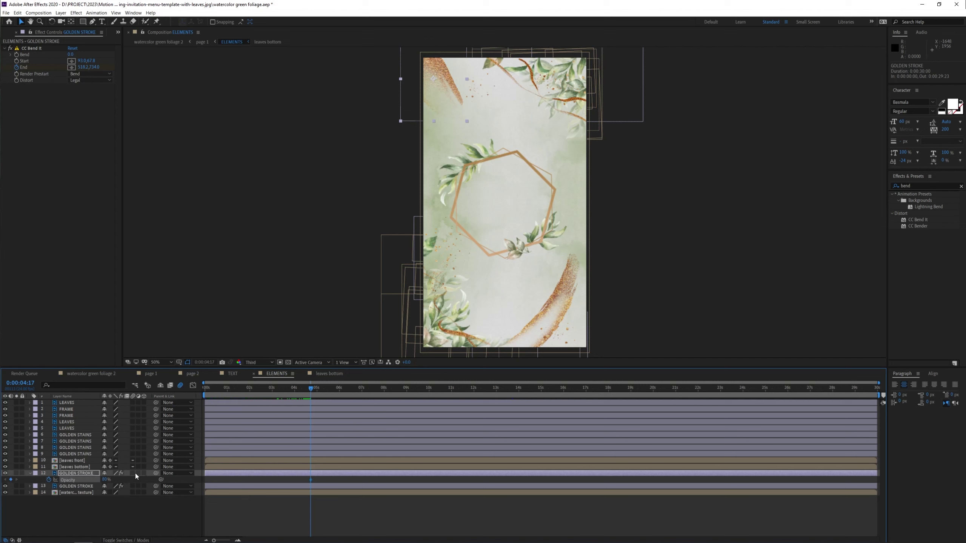
Step: Shift the GOLDEN STROKE's Opacity keyframes and add an expression to its Opacity
left_click_drag(106, 480, 99, 480)
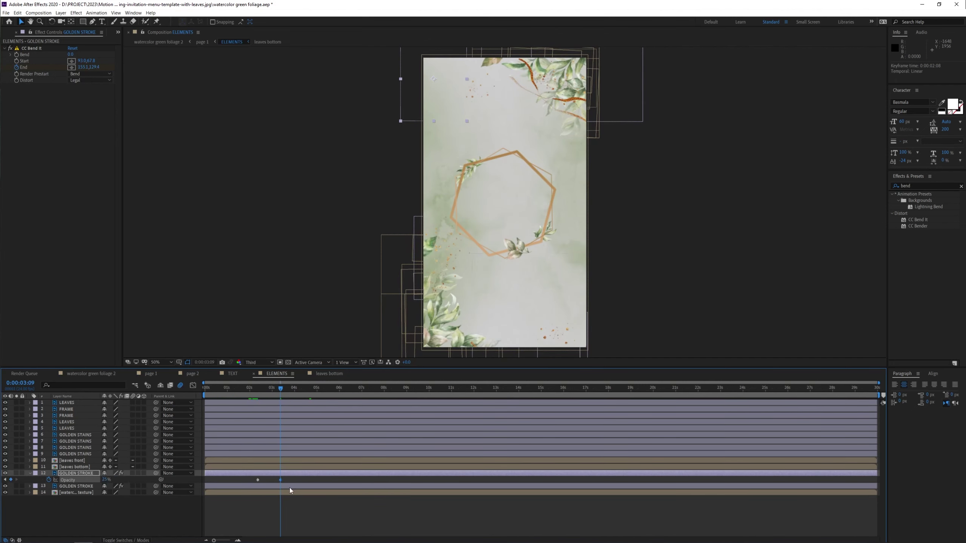
left_click(307, 395)
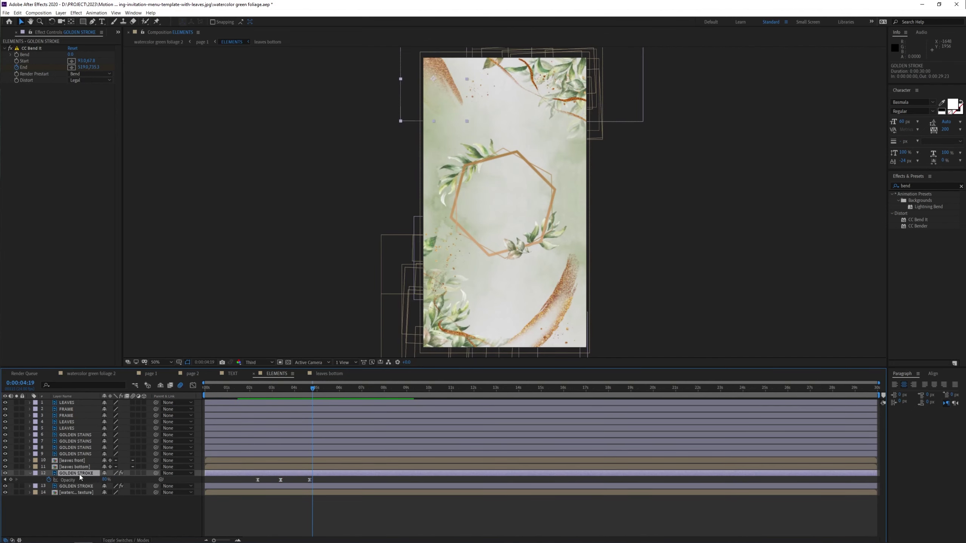
left_click(49, 480, "alt")
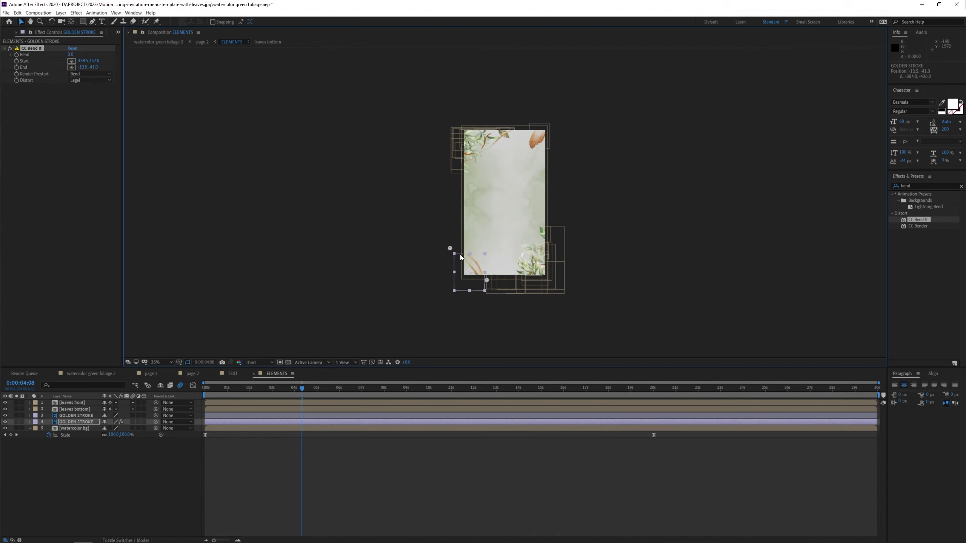
Step: Move the page 2 golden stroke's CC Bend It End point to reshape the bend
left_click(248, 388)
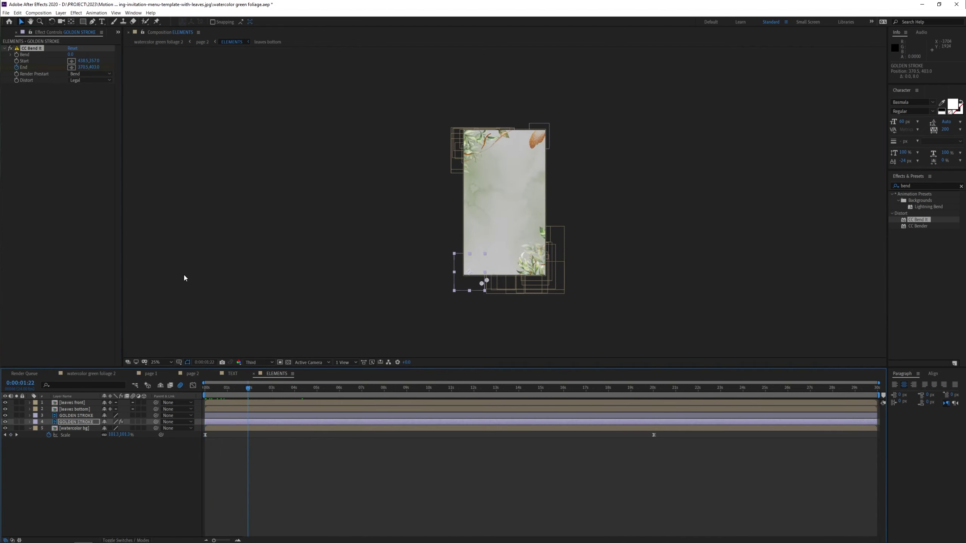
left_click_drag(481, 285, 447, 254)
key("t")
left_click(88, 415)
Step: Add an eased Opacity keyframe near 4 seconds and loop it with a loopOut() expression
key("t")
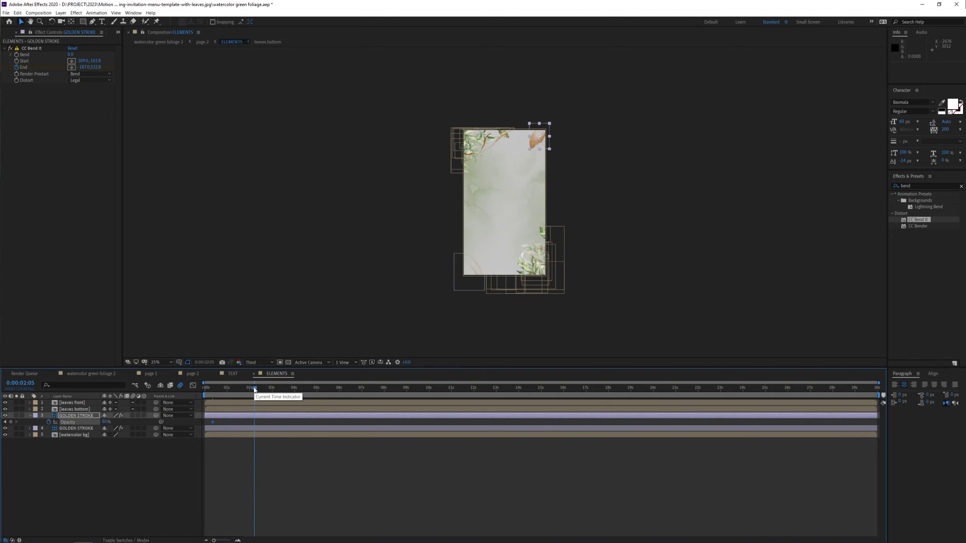
left_click(305, 392)
key("space")
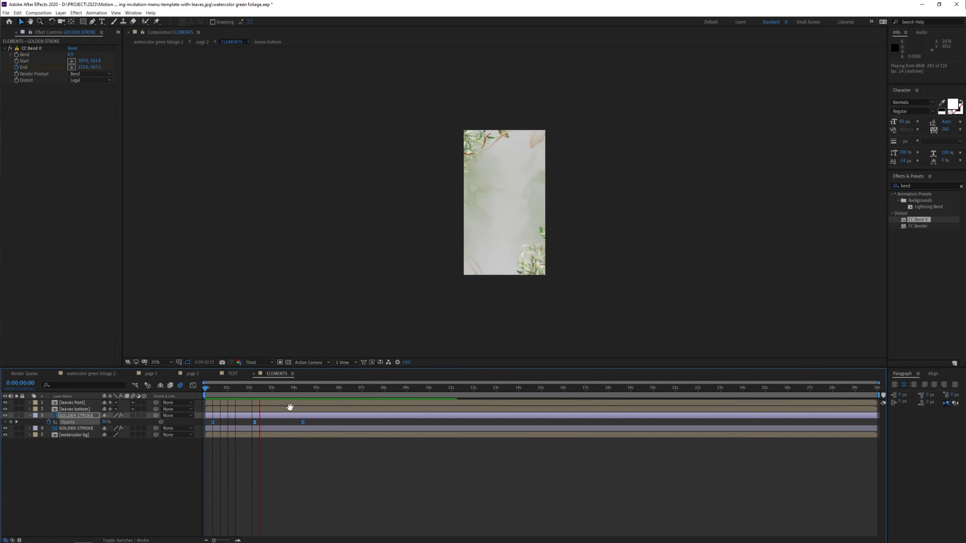
left_click(30, 415)
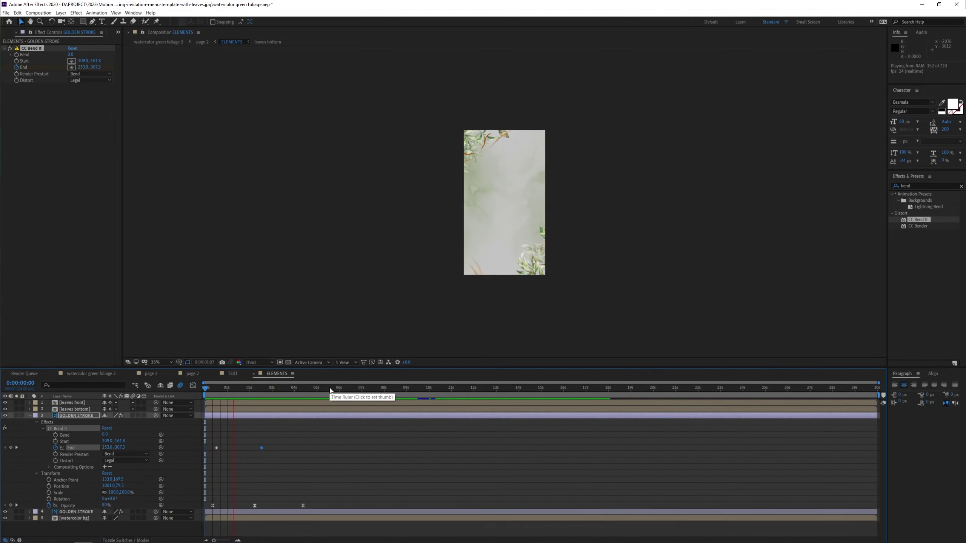
left_click(48, 506, "alt")
type("loopOut()")
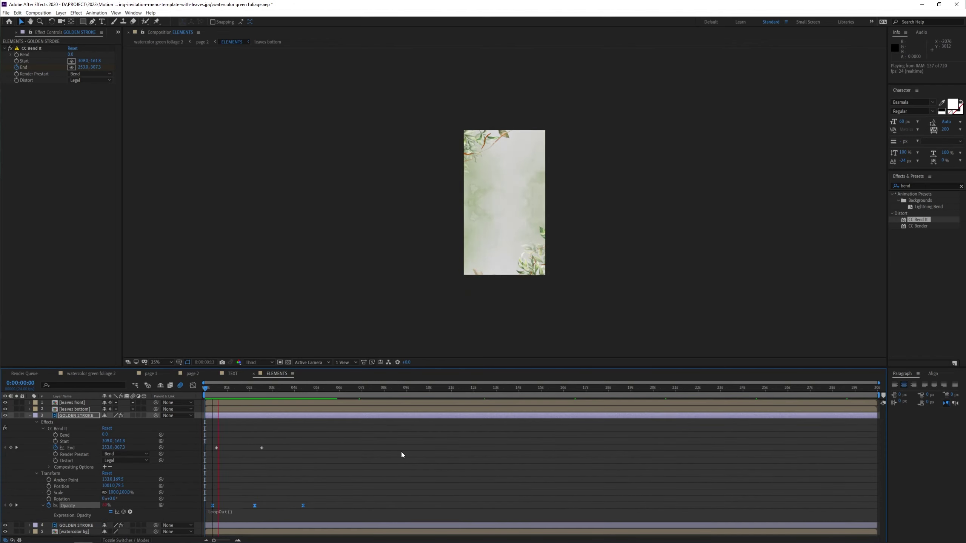
left_click(401, 453)
left_click(30, 416)
double_click(74, 409)
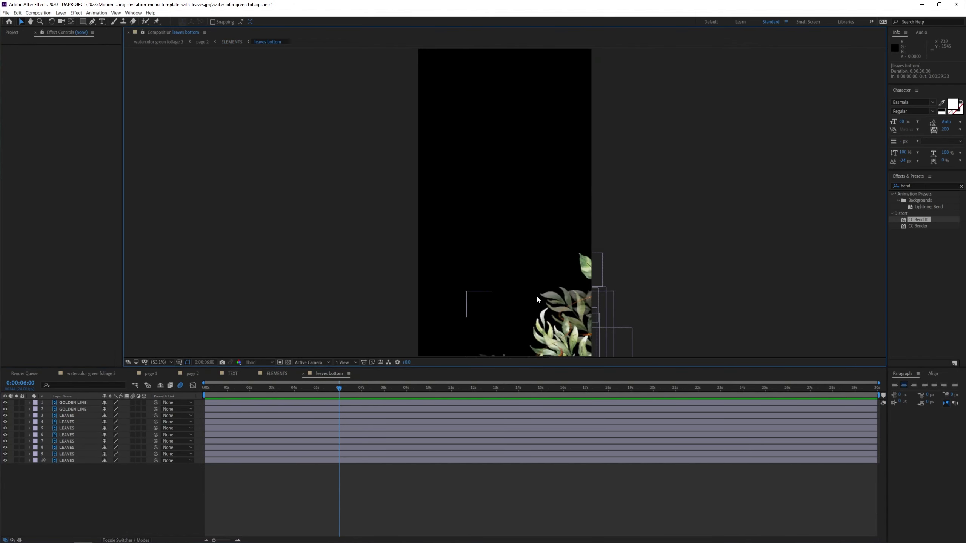
Step: Set the viewer magnification to 50% and select all eight LEAVES layers
left_click(159, 362)
left_click(161, 438)
left_click_drag(87, 471, 80, 420)
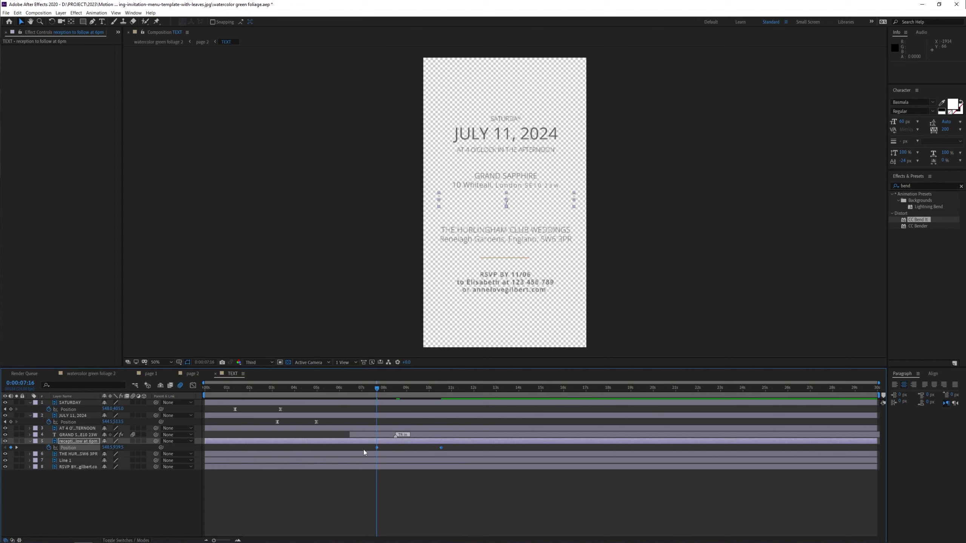
Step: Make the reception line fade in sooner and start the RSVP text about 10 frames later
key("t")
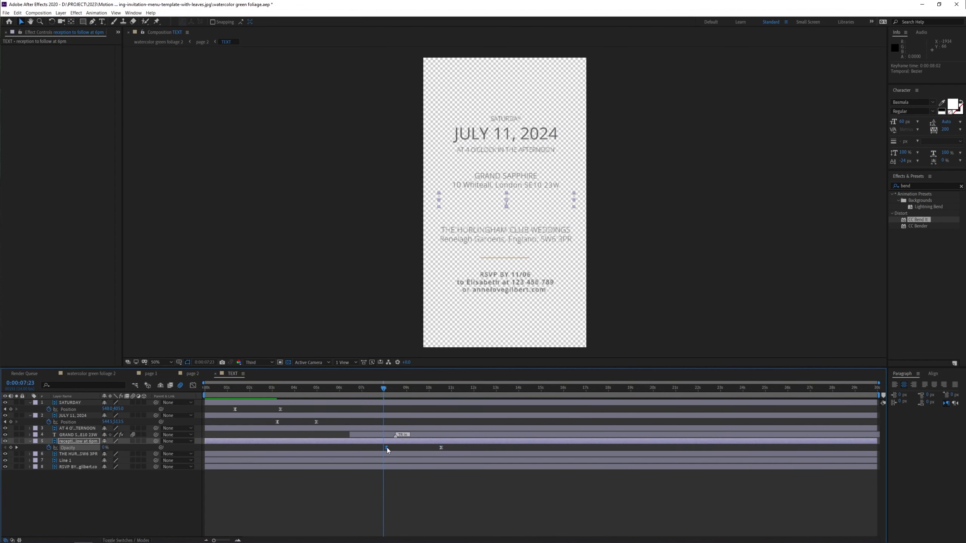
left_click_drag(441, 448, 427, 448)
type("swe")
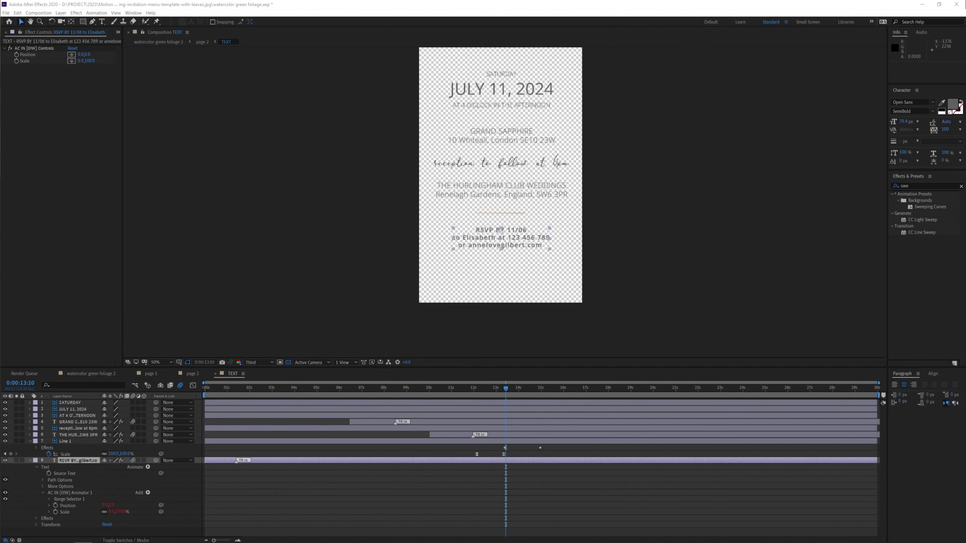
left_click(207, 389)
key("space")
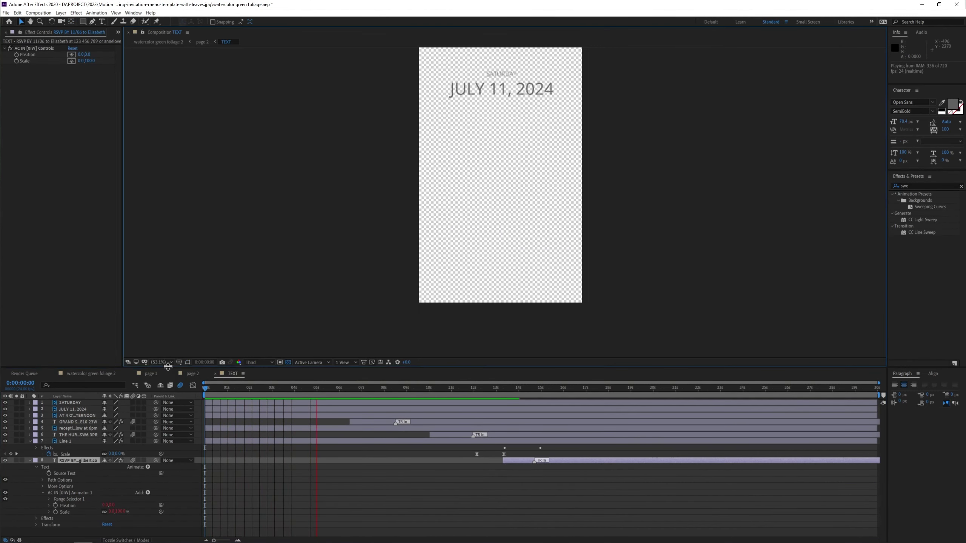
left_click(516, 388)
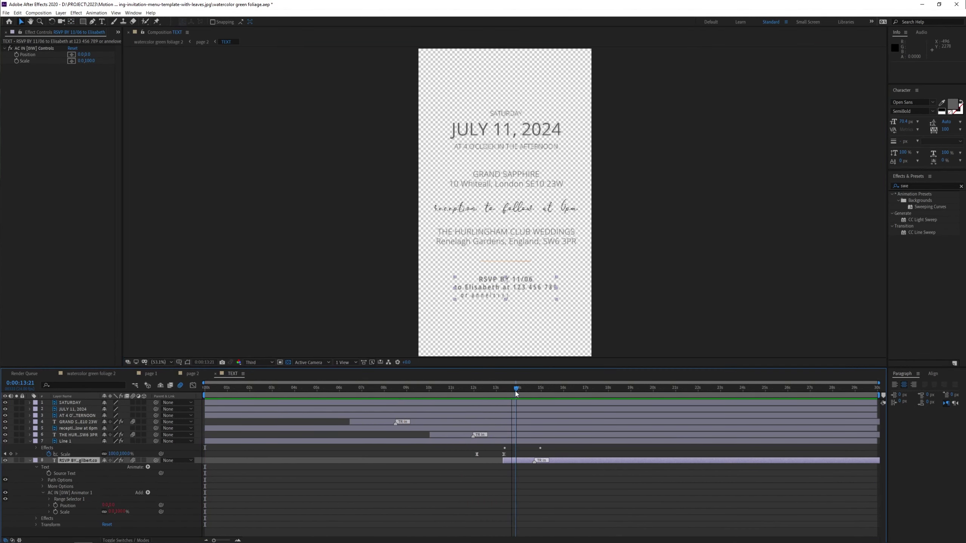
left_click_drag(534, 460, 544, 460)
left_click(216, 373)
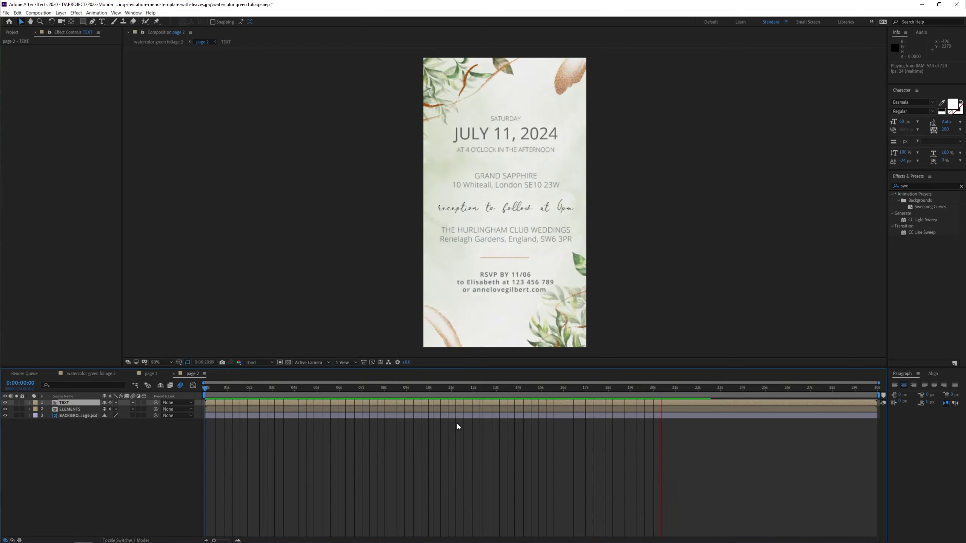
Step: In watercolor green foliage 2, trim page 2 to start near 15 seconds and show its Opacity keyframes
left_click(282, 403)
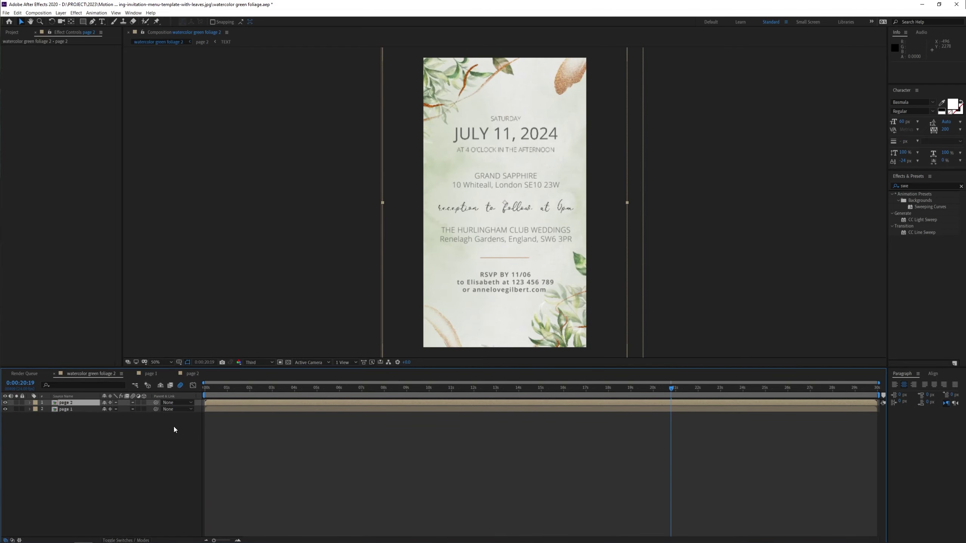
mouse_move(316, 388)
left_mouse_down()
mouse_move(544, 390)
mouse_move(529, 403)
left_mouse_up()
key("bracketleft")
key("t")
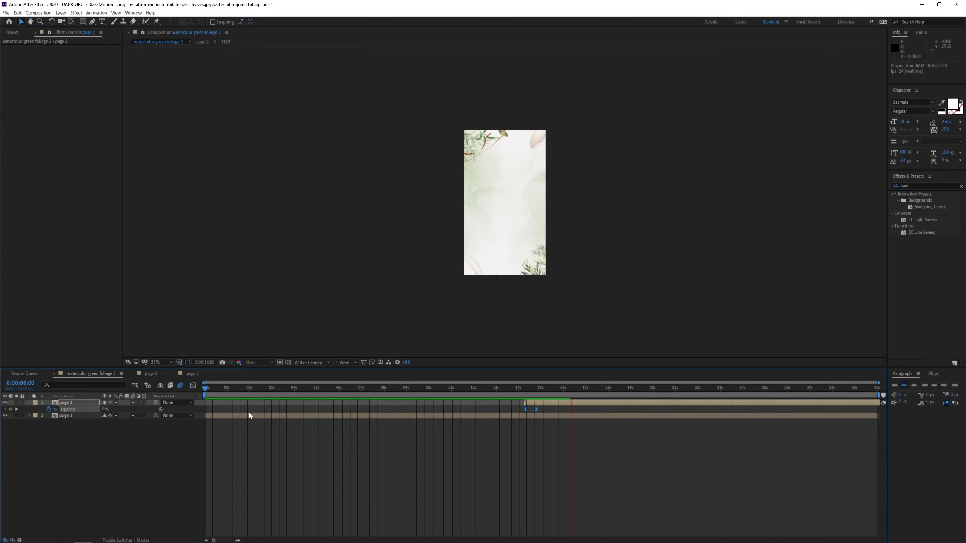
Step: Retime page 2's Position, Scale and Opacity keyframes so its fade-in ends around 17:19
left_click(530, 388)
double_click(30, 403)
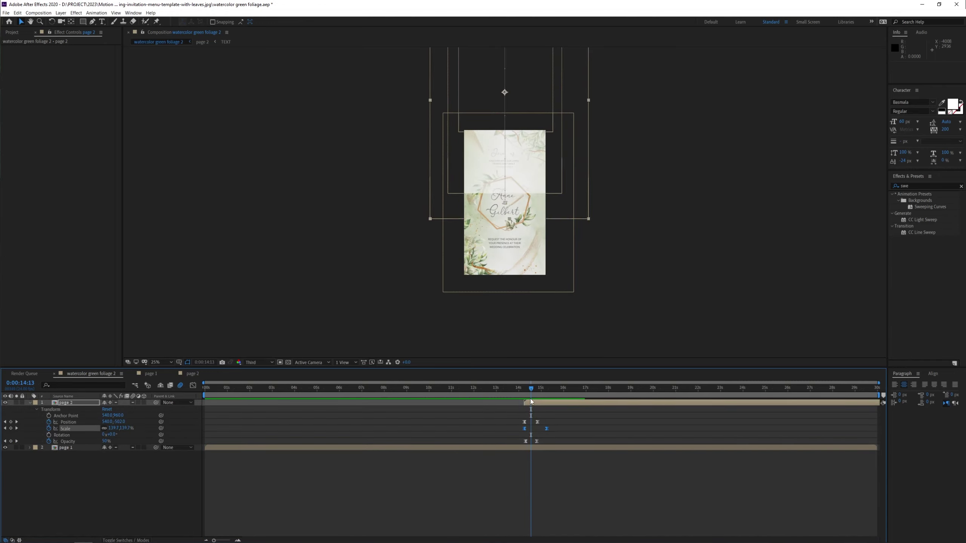
left_click(500, 392)
key("space")
mouse_move(547, 429)
left_mouse_down()
mouse_move(574, 429)
mouse_move(558, 422)
mouse_move(603, 442)
left_mouse_up()
left_click(538, 441)
left_click_drag(528, 389, 516, 391)
key("space")
left_click_drag(558, 423, 539, 423)
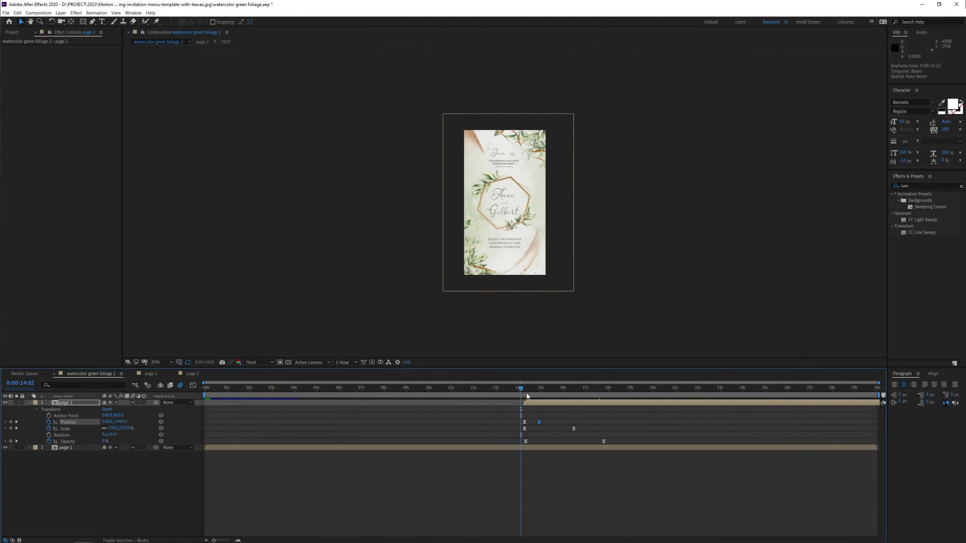